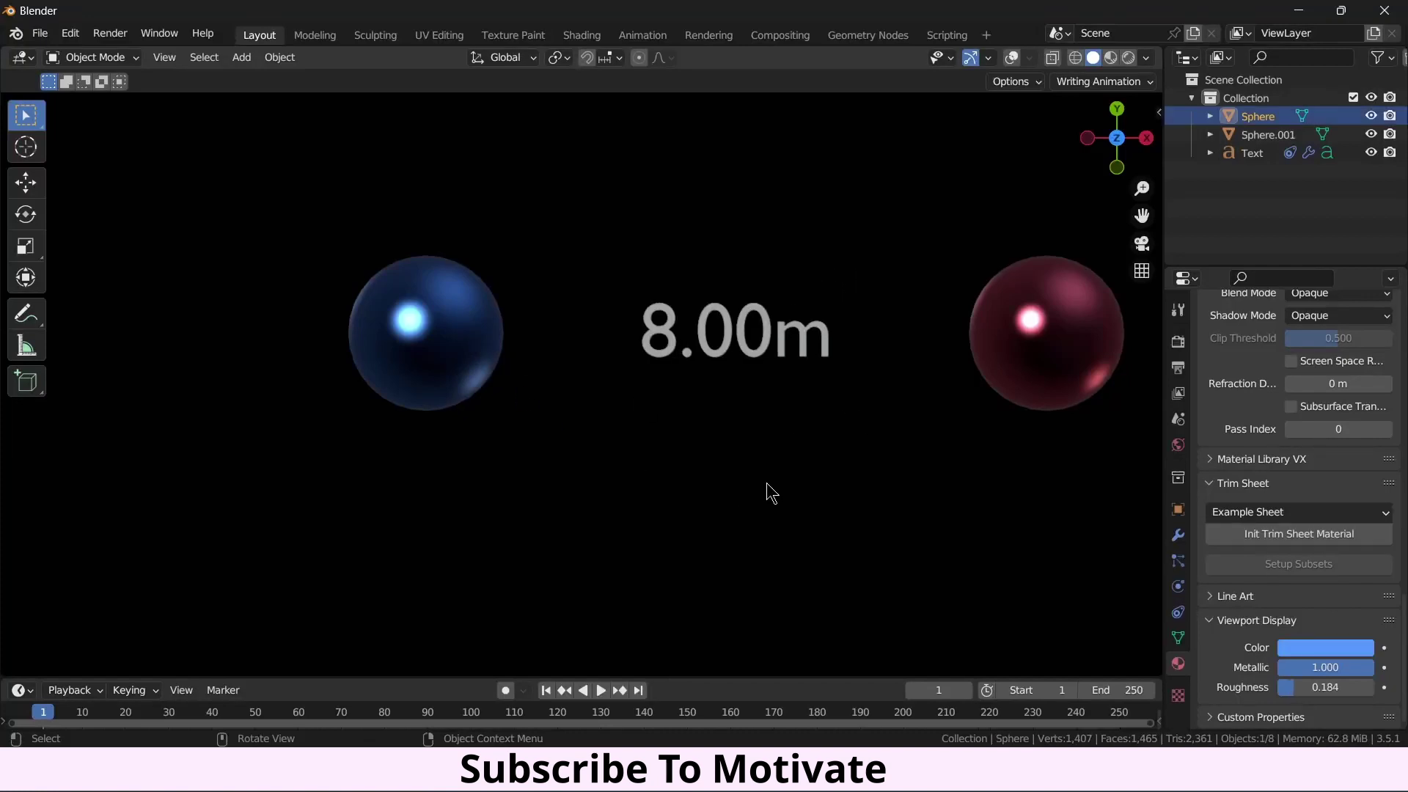
Move the blue sphere twice to show the distance updating, ending at 8.00 m.
{"action": "key", "text": "g"}
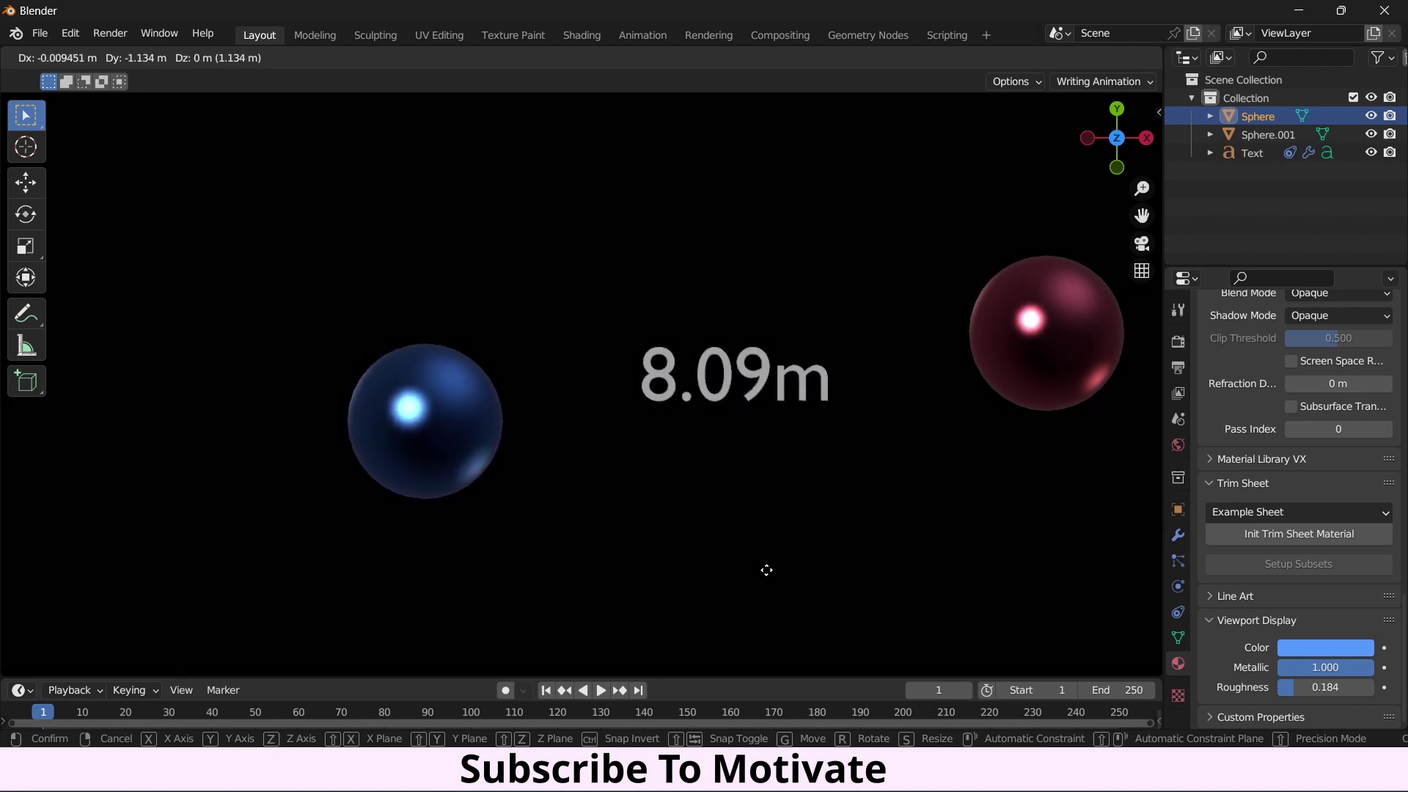
{"action": "left_click", "coordinate": [773, 578]}
{"action": "middle_click_drag", "start_coordinate": [916, 470], "coordinate": [918, 397]}
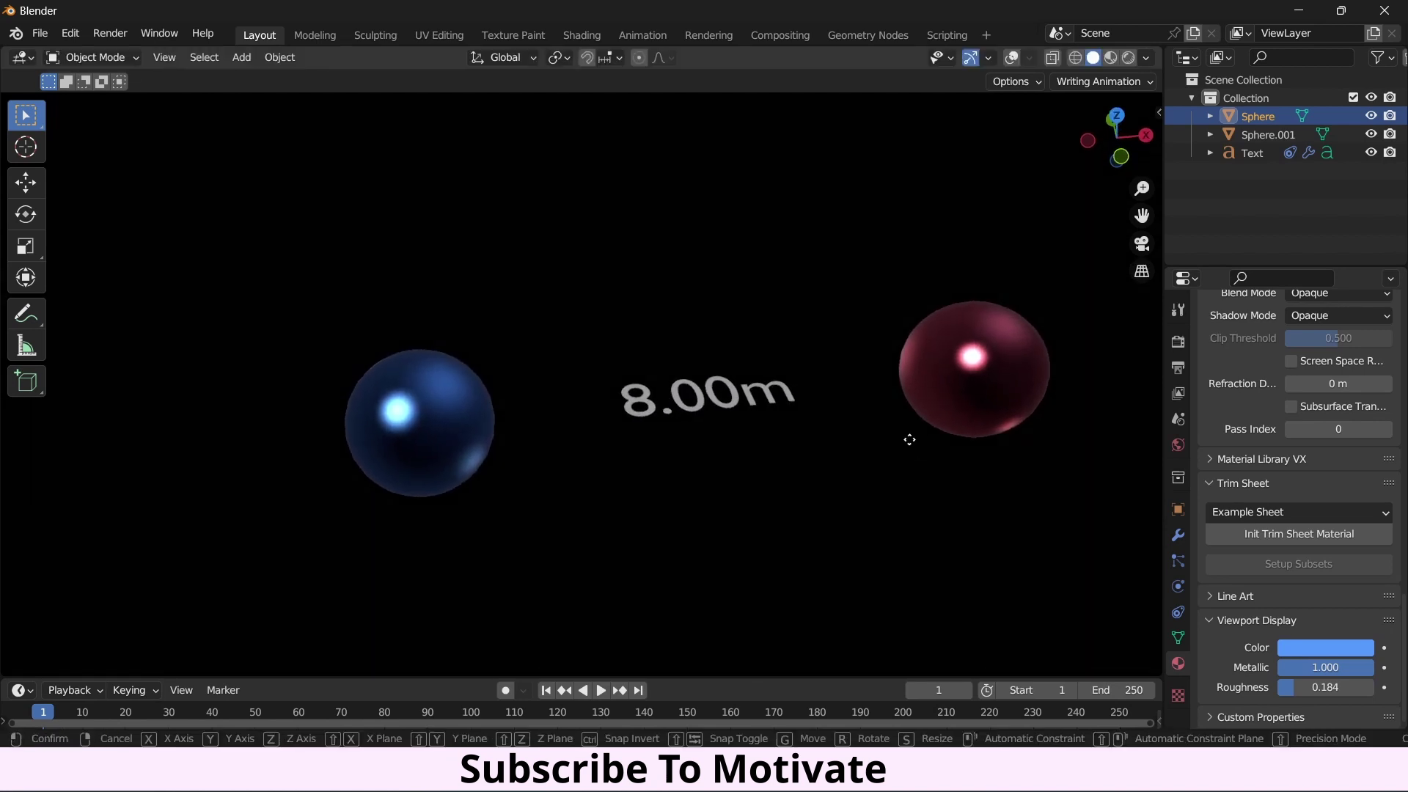
{"action": "key", "text": "g"}
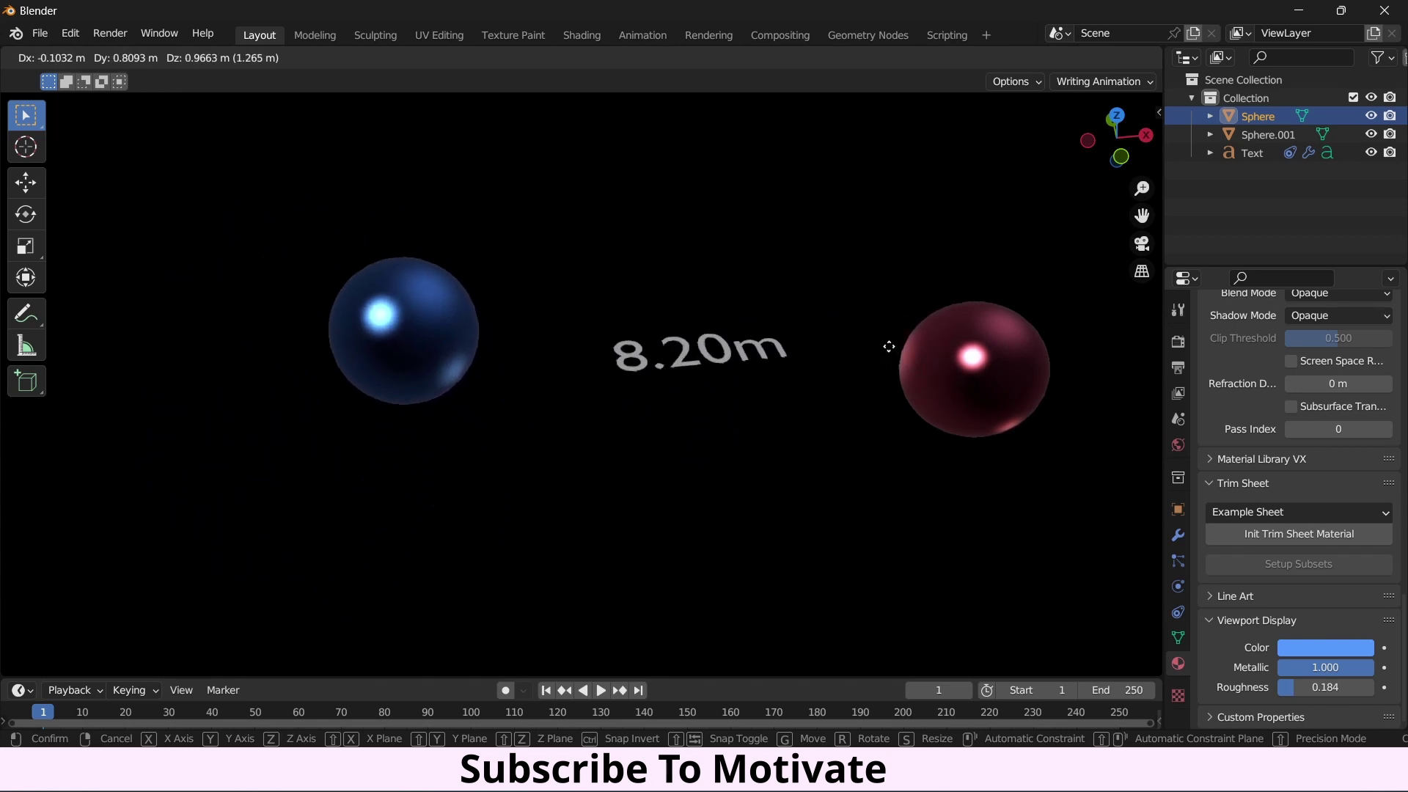
{"action": "left_click", "coordinate": [826, 390]}
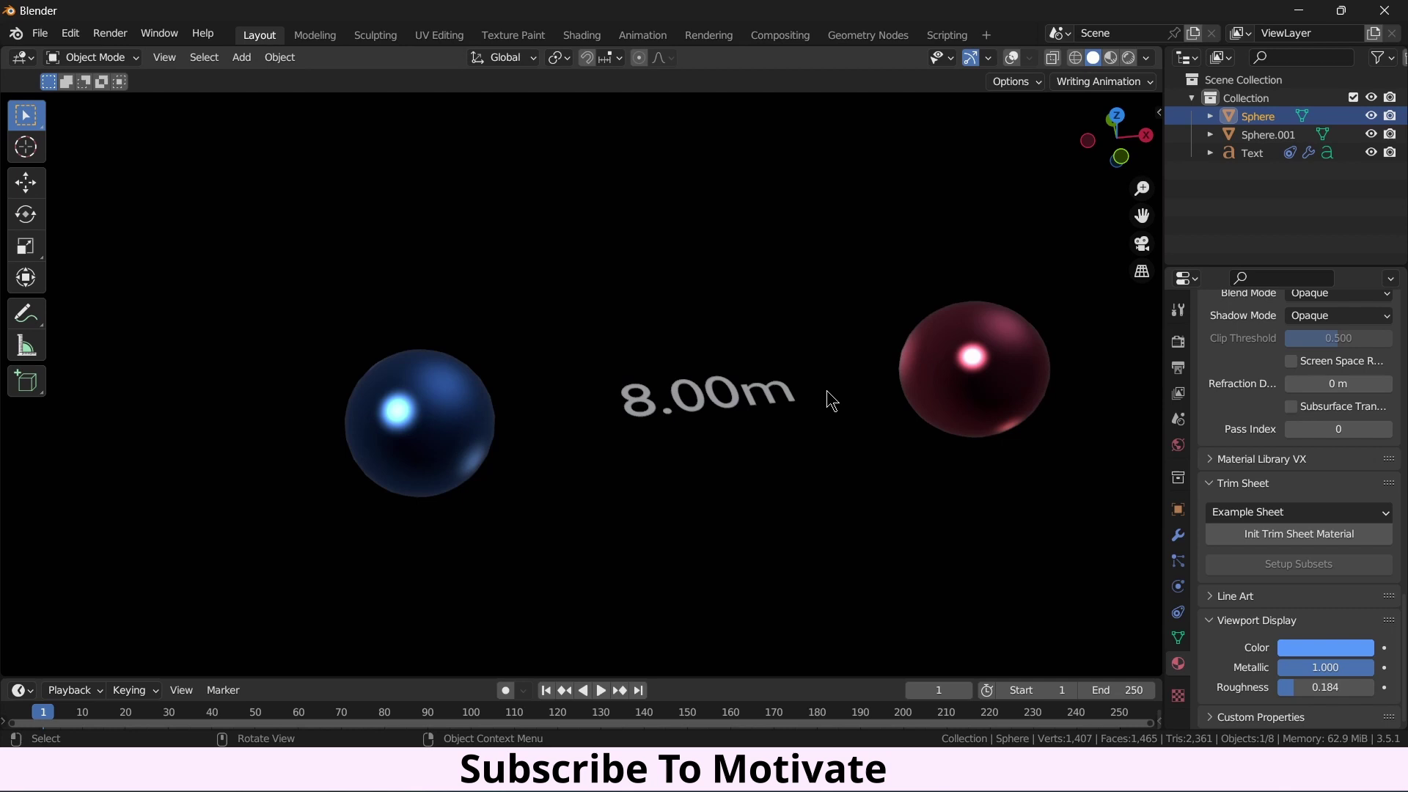
Inspect the spheres from the top view, zooming and orbiting briefly.
{"action": "key", "text": "KP_7"}
{"action": "scroll", "coordinate": [825, 390], "scroll_direction": "down", "scroll_amount": 1}
{"action": "scroll", "coordinate": [826, 390], "scroll_direction": "up", "scroll_amount": 1}
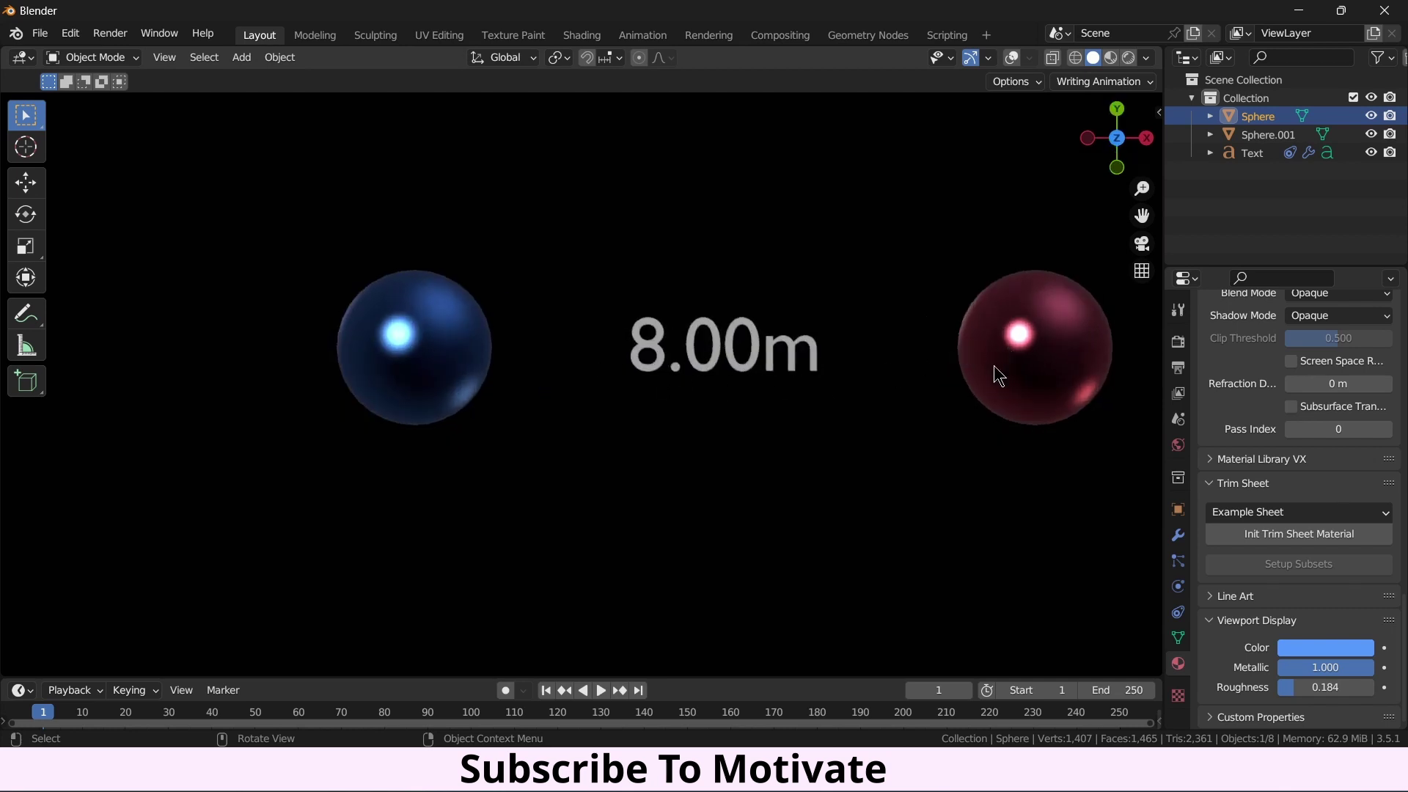
{"action": "scroll", "coordinate": [993, 365], "scroll_direction": "down", "scroll_amount": 1}
{"action": "middle_click_drag", "start_coordinate": [983, 373], "coordinate": [952, 388]}
{"action": "key", "text": "KP_7"}
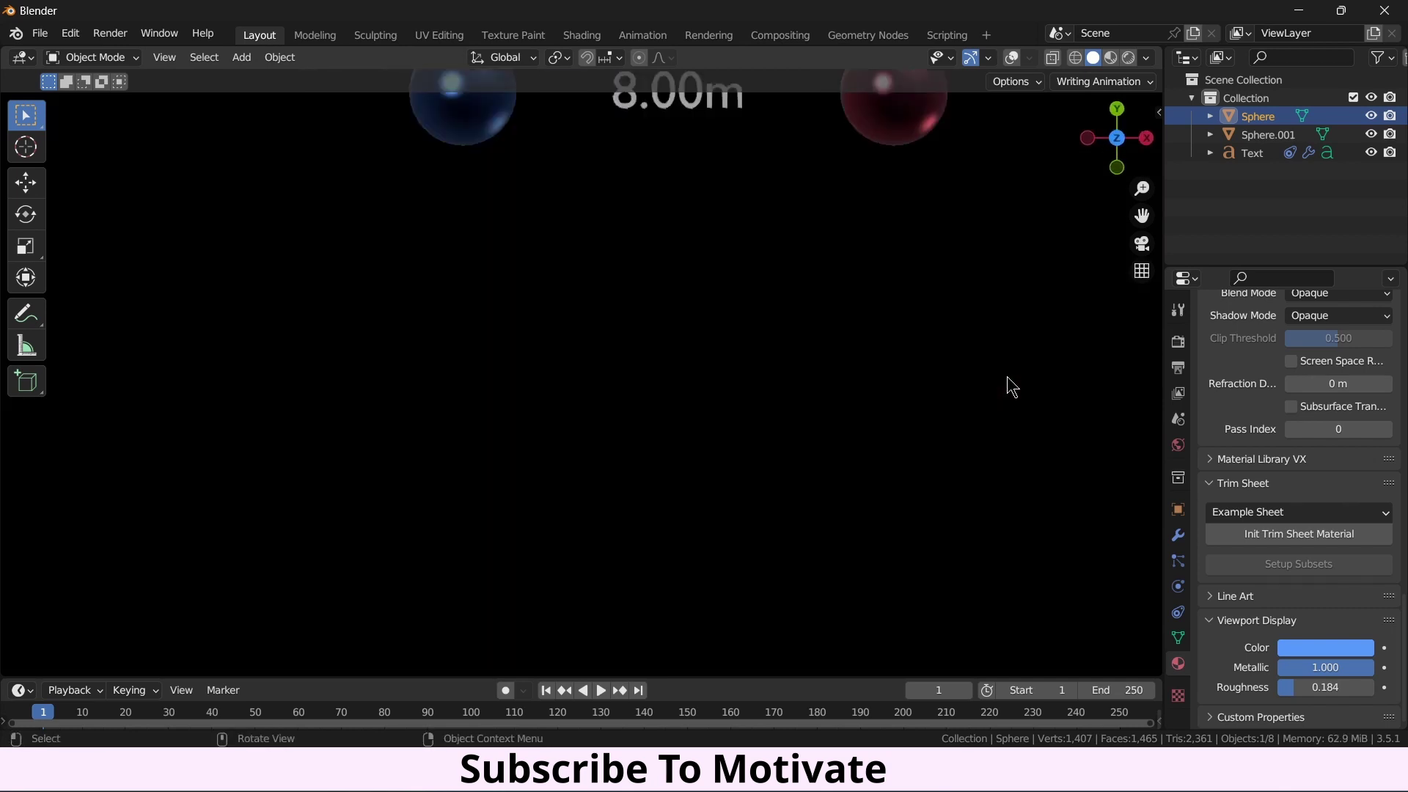
{"action": "scroll", "coordinate": [965, 364], "scroll_direction": "down", "scroll_amount": 2}
{"action": "scroll", "coordinate": [763, 343], "scroll_direction": "up", "scroll_amount": 3}
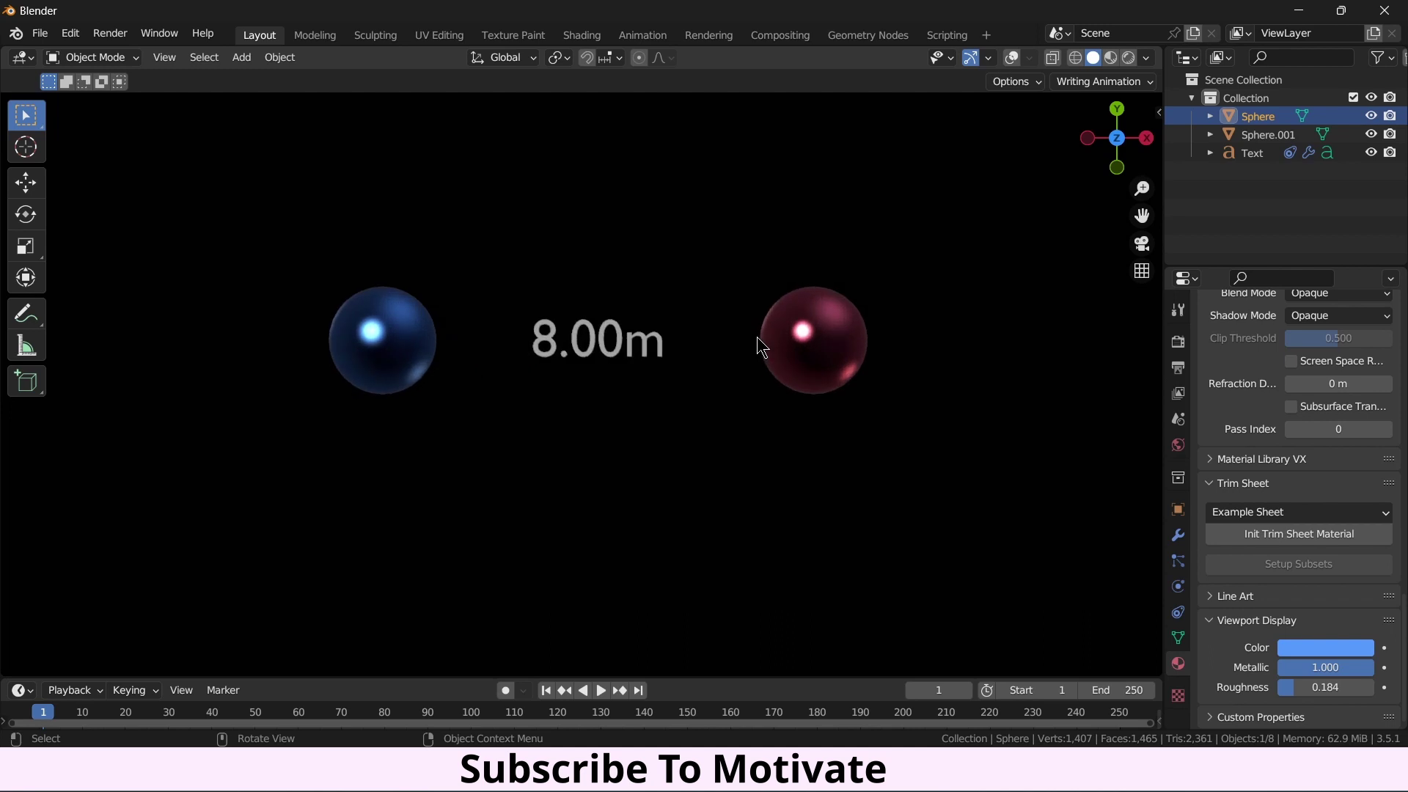
Select the red sphere and start moving it, then cancel the move.
{"action": "left_click", "coordinate": [827, 352]}
{"action": "scroll", "coordinate": [863, 462], "scroll_direction": "down", "scroll_amount": 2}
{"action": "key", "text": "g"}
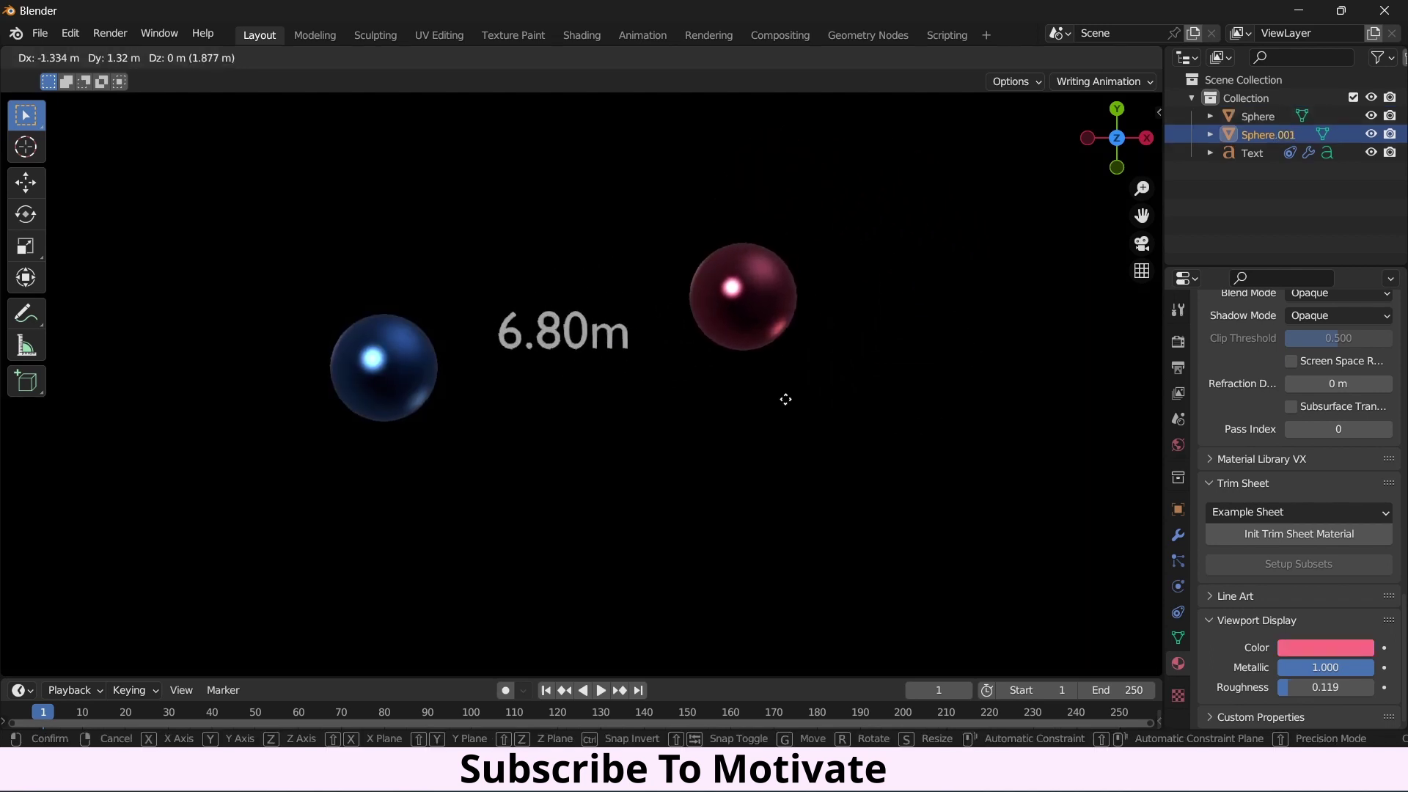
{"action": "right_click", "coordinate": [967, 525]}
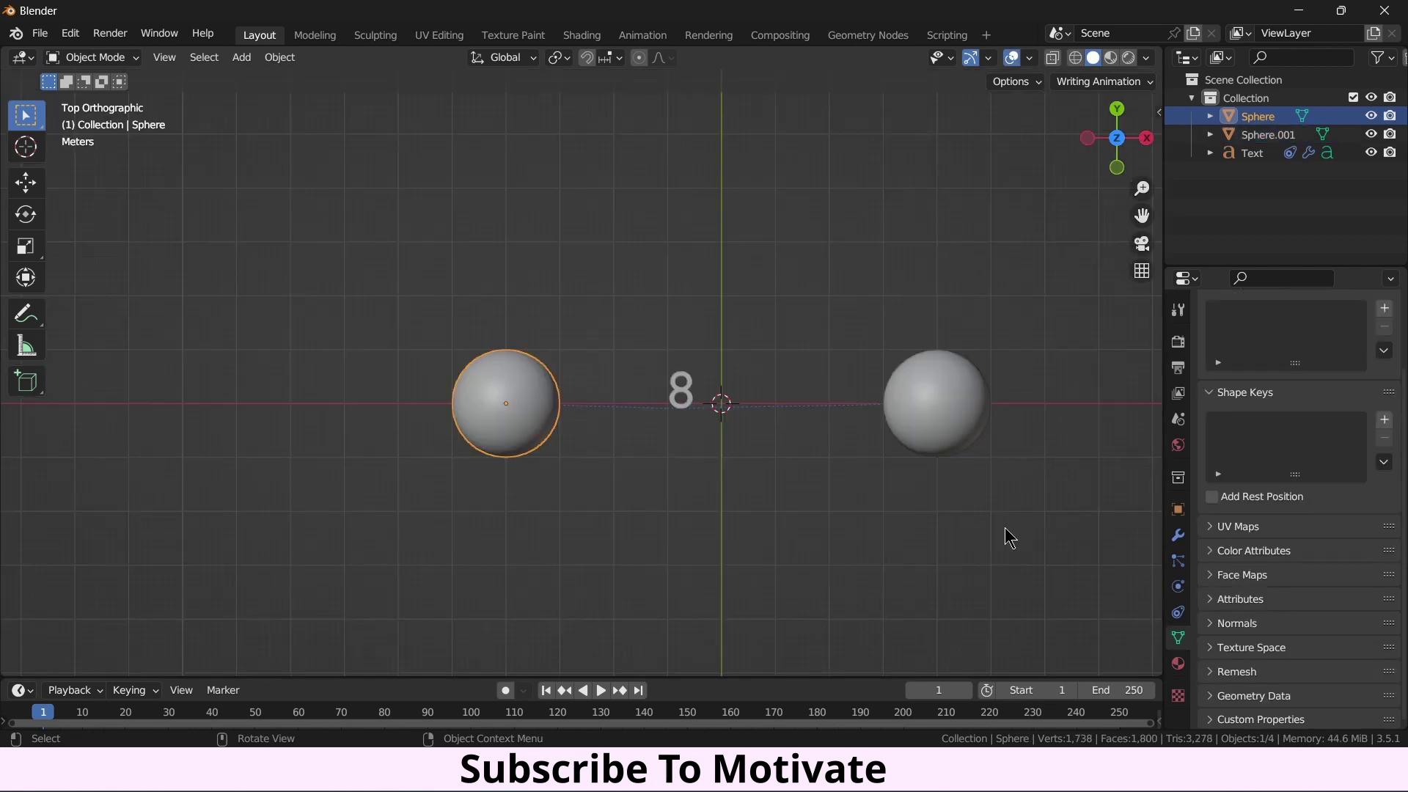
Start a new General file, discarding the unsaved changes.
{"action": "left_click", "coordinate": [40, 33]}
{"action": "mouse_move", "coordinate": [66, 54]}
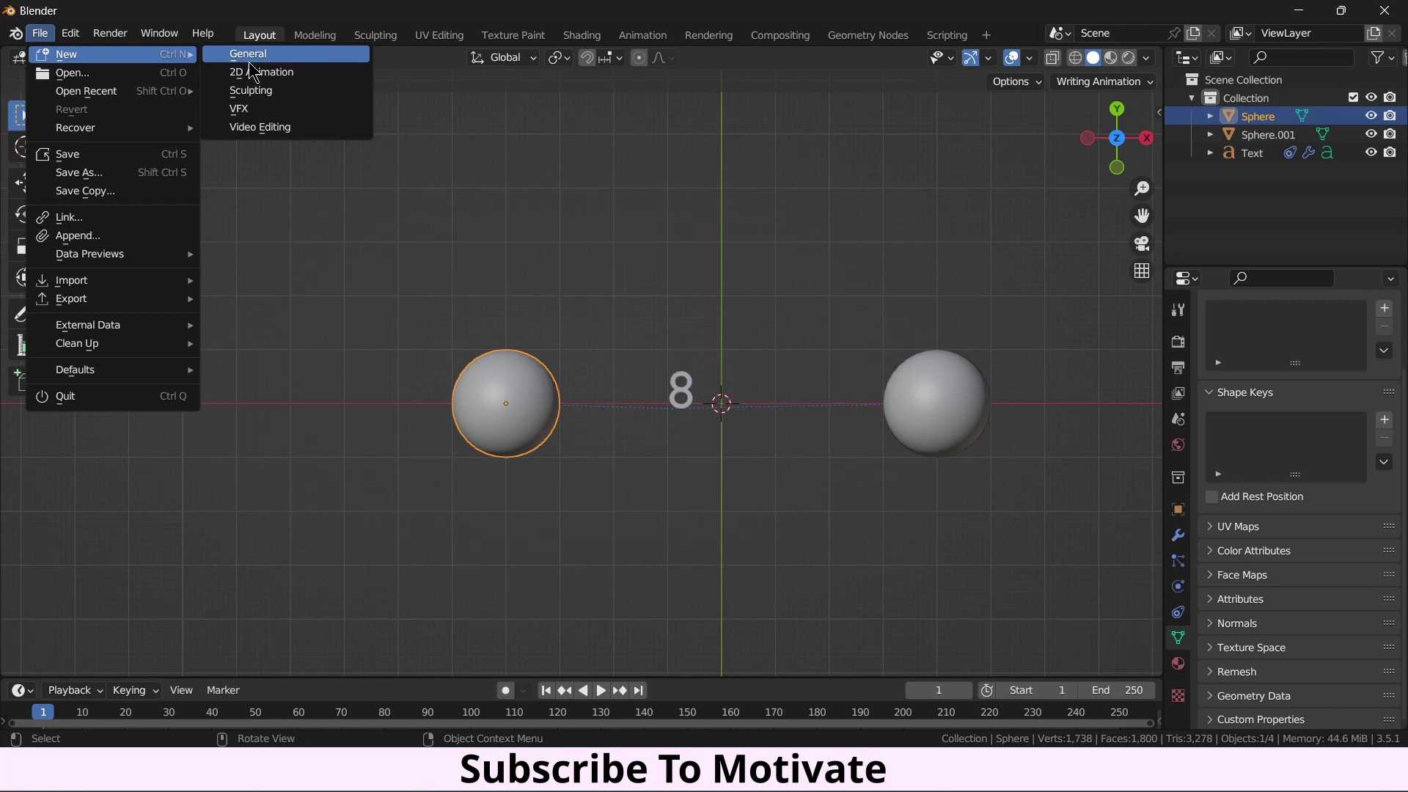
{"action": "left_click", "coordinate": [249, 56]}
{"action": "left_click", "coordinate": [735, 411]}
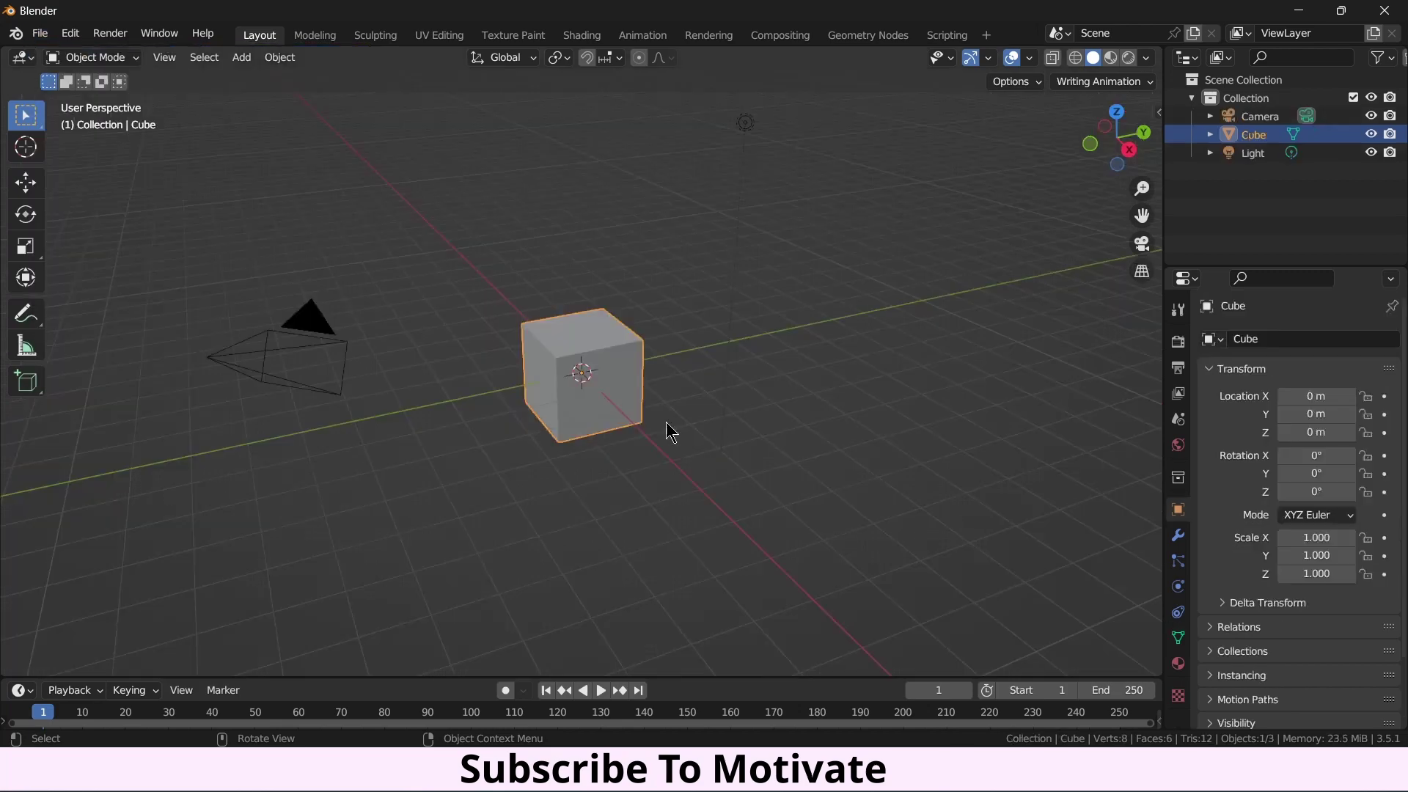
Delete all default objects, switch to top view, and bring up the Add Mesh list.
{"action": "key", "text": "a"}
{"action": "key", "text": "x"}
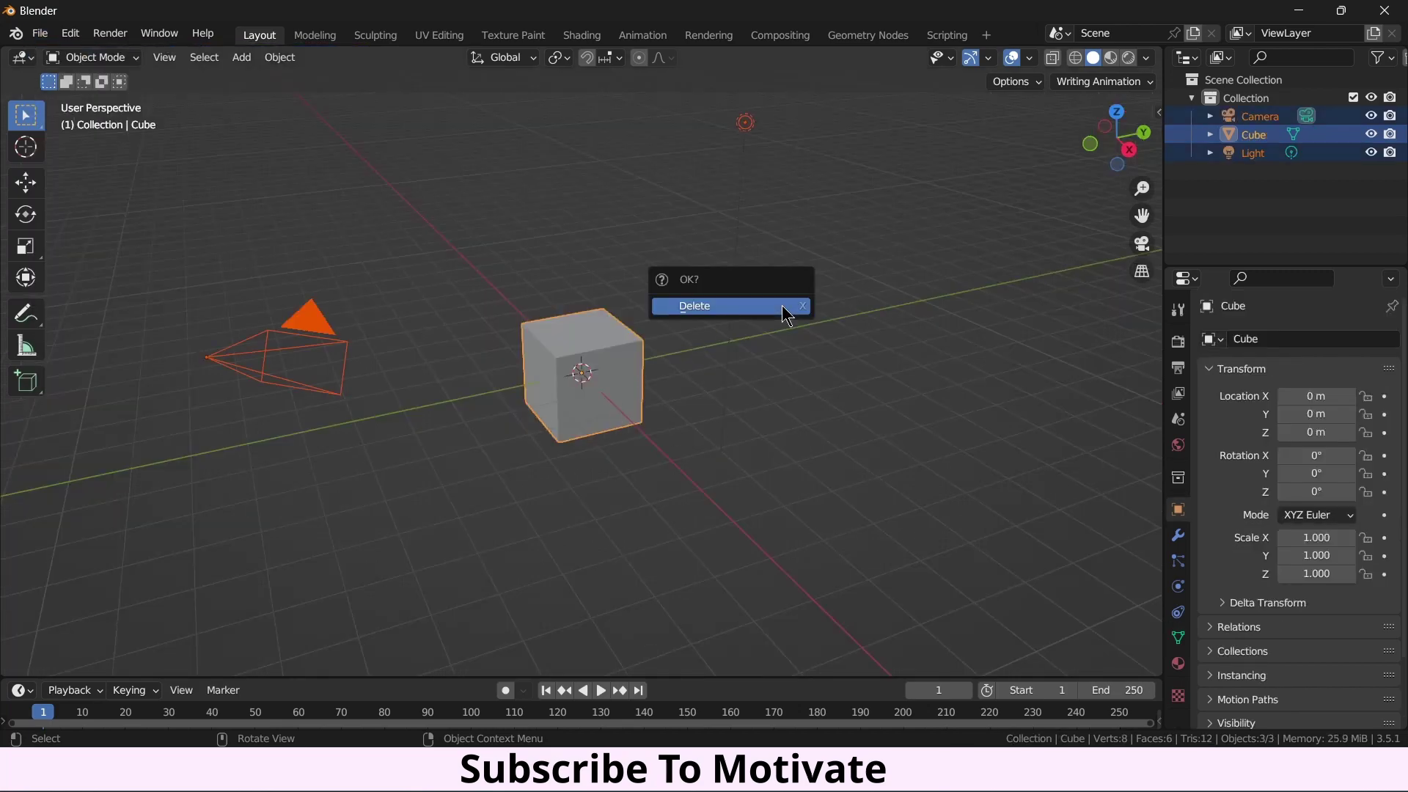
{"action": "left_click", "coordinate": [785, 314]}
{"action": "key", "text": "KP_7"}
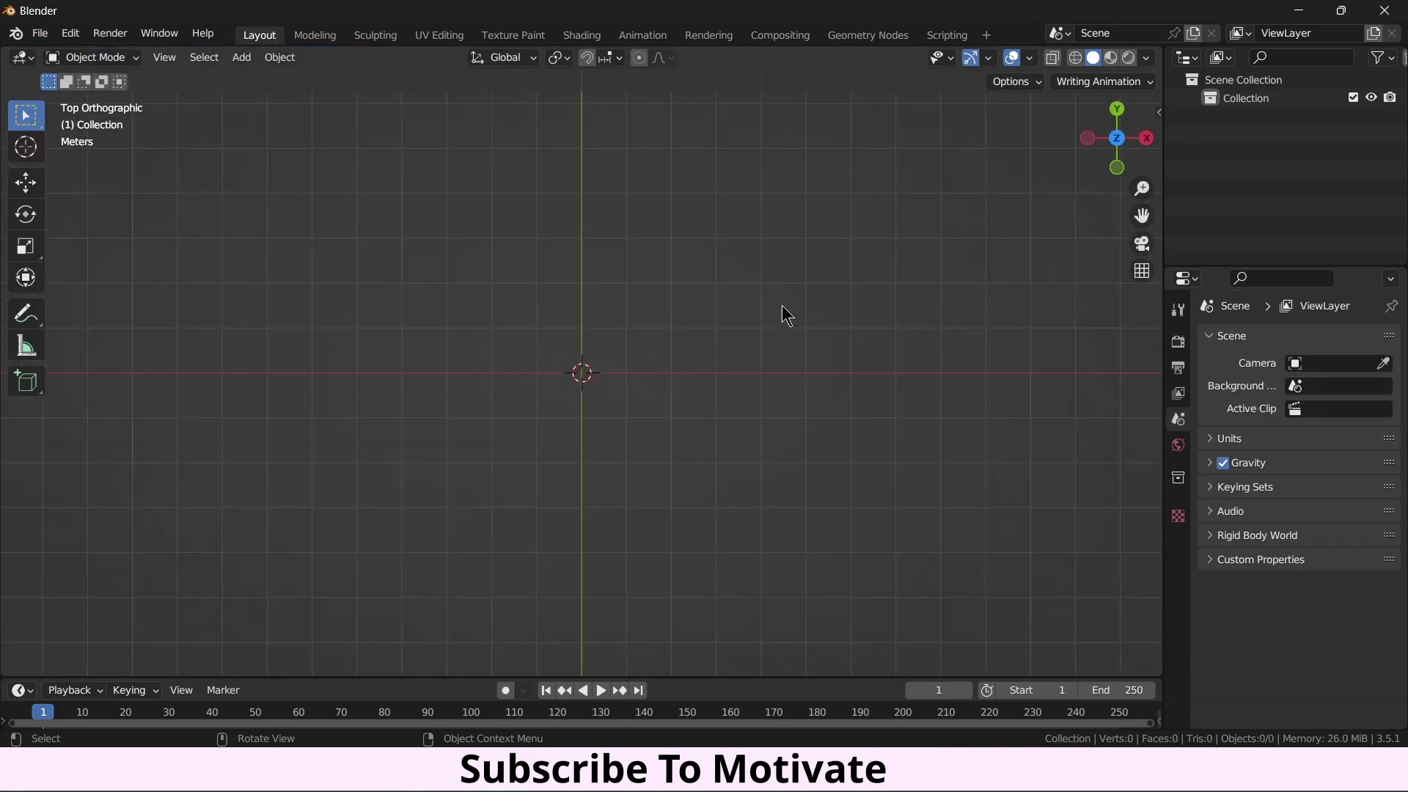
{"action": "left_click", "coordinate": [241, 58]}
{"action": "mouse_move", "coordinate": [253, 85]}
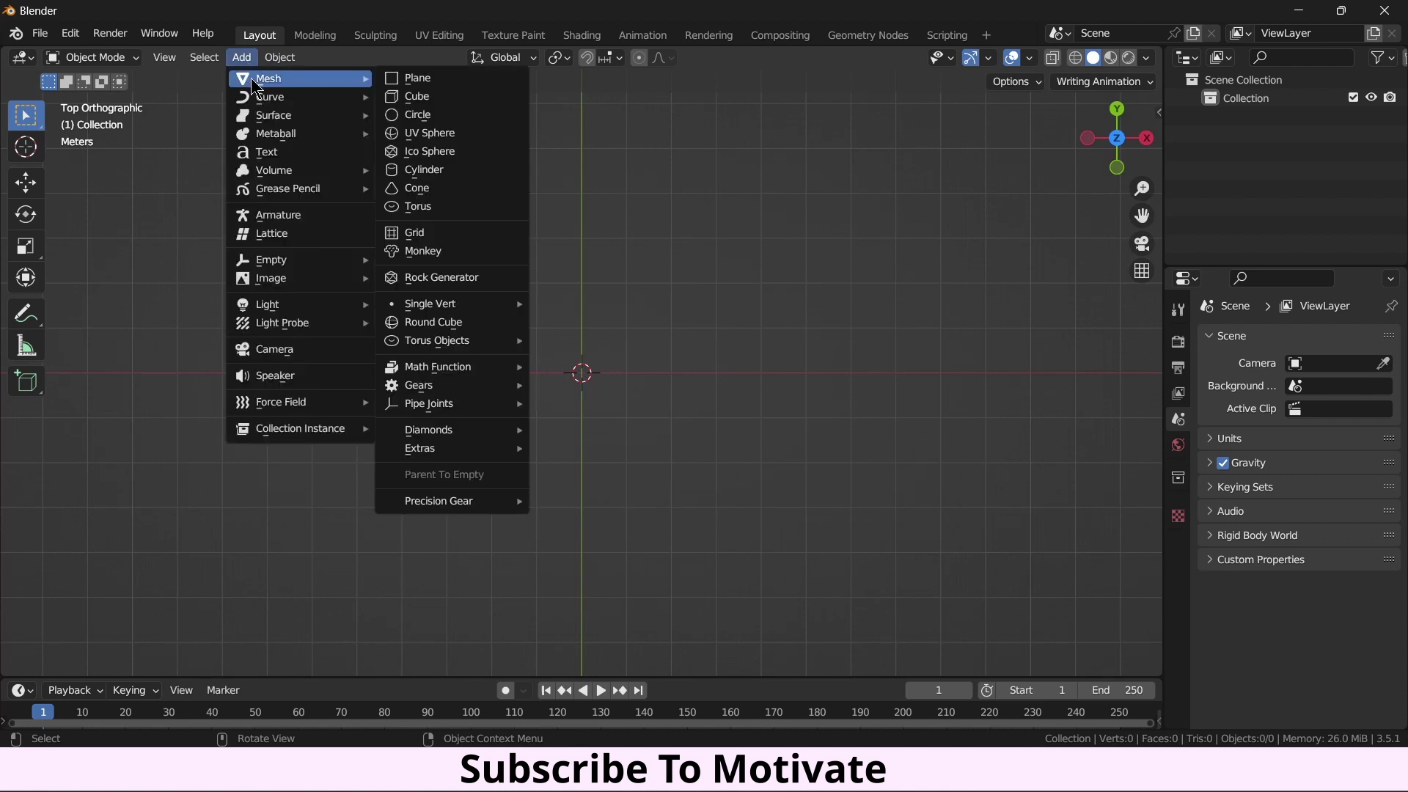
Add a smooth-shaded UV sphere and move it to X -4 m.
{"action": "left_click", "coordinate": [409, 133]}
{"action": "right_click", "coordinate": [574, 358]}
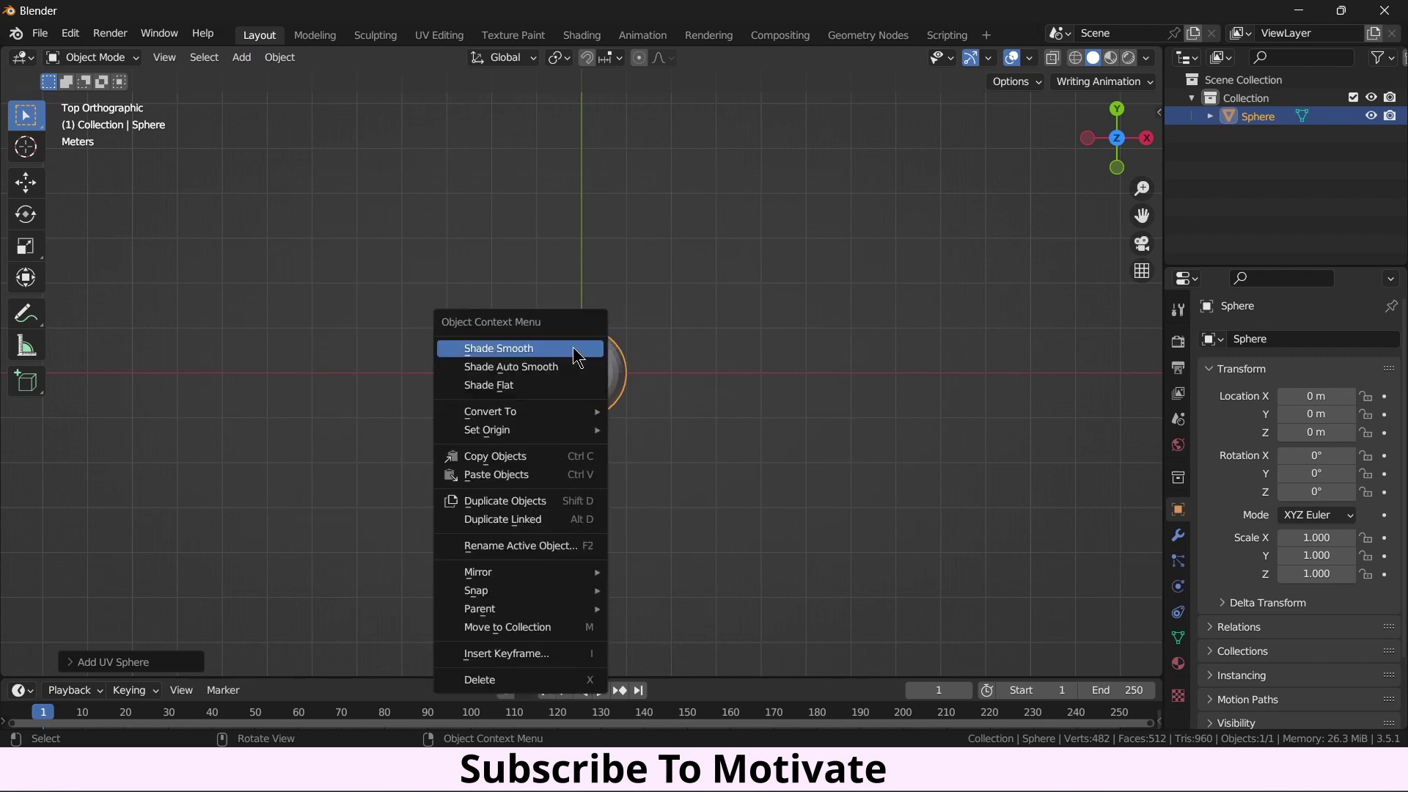
{"action": "left_click", "coordinate": [576, 355]}
{"action": "key", "text": "g"}
{"action": "key", "text": "x"}
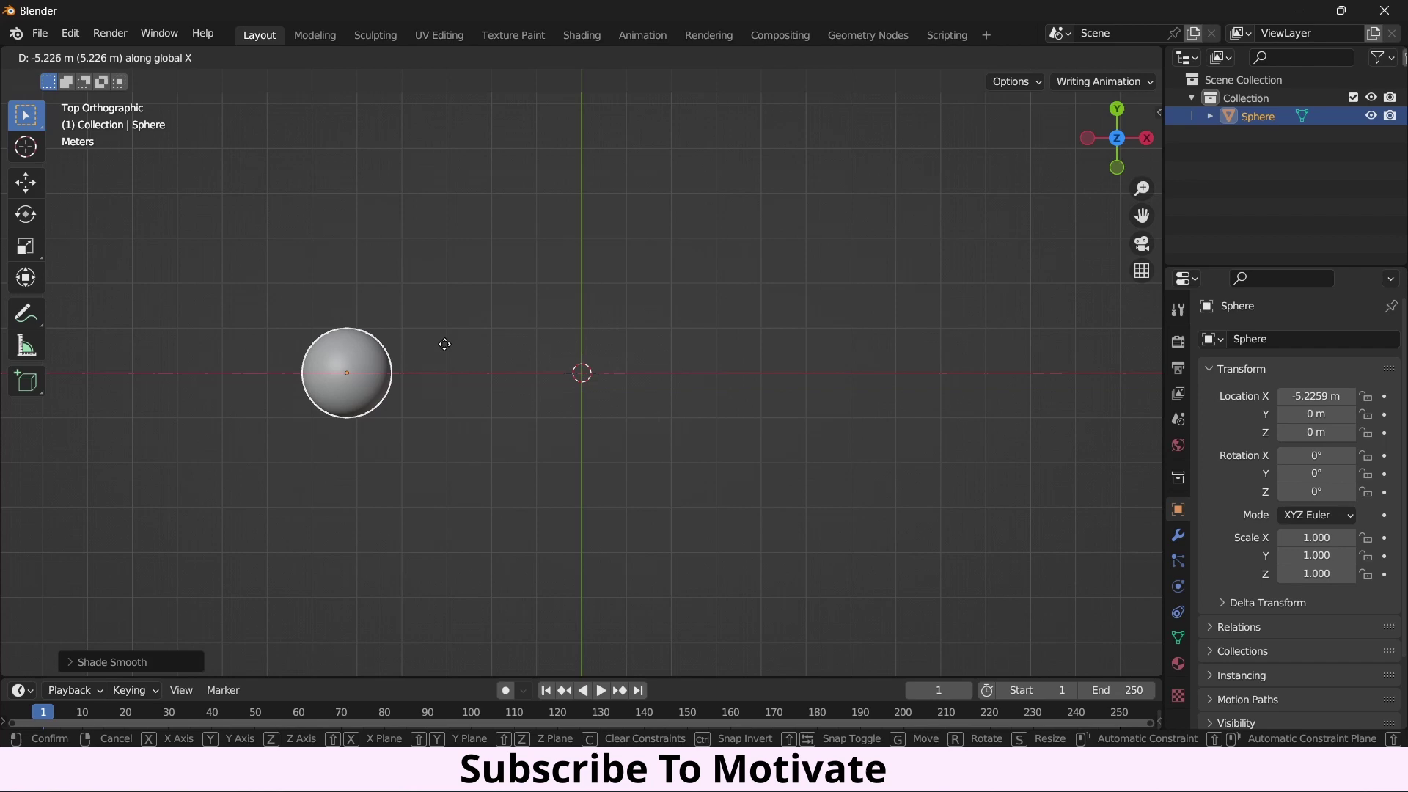
{"action": "type", "text": "-4"}
{"action": "key", "text": "Return"}
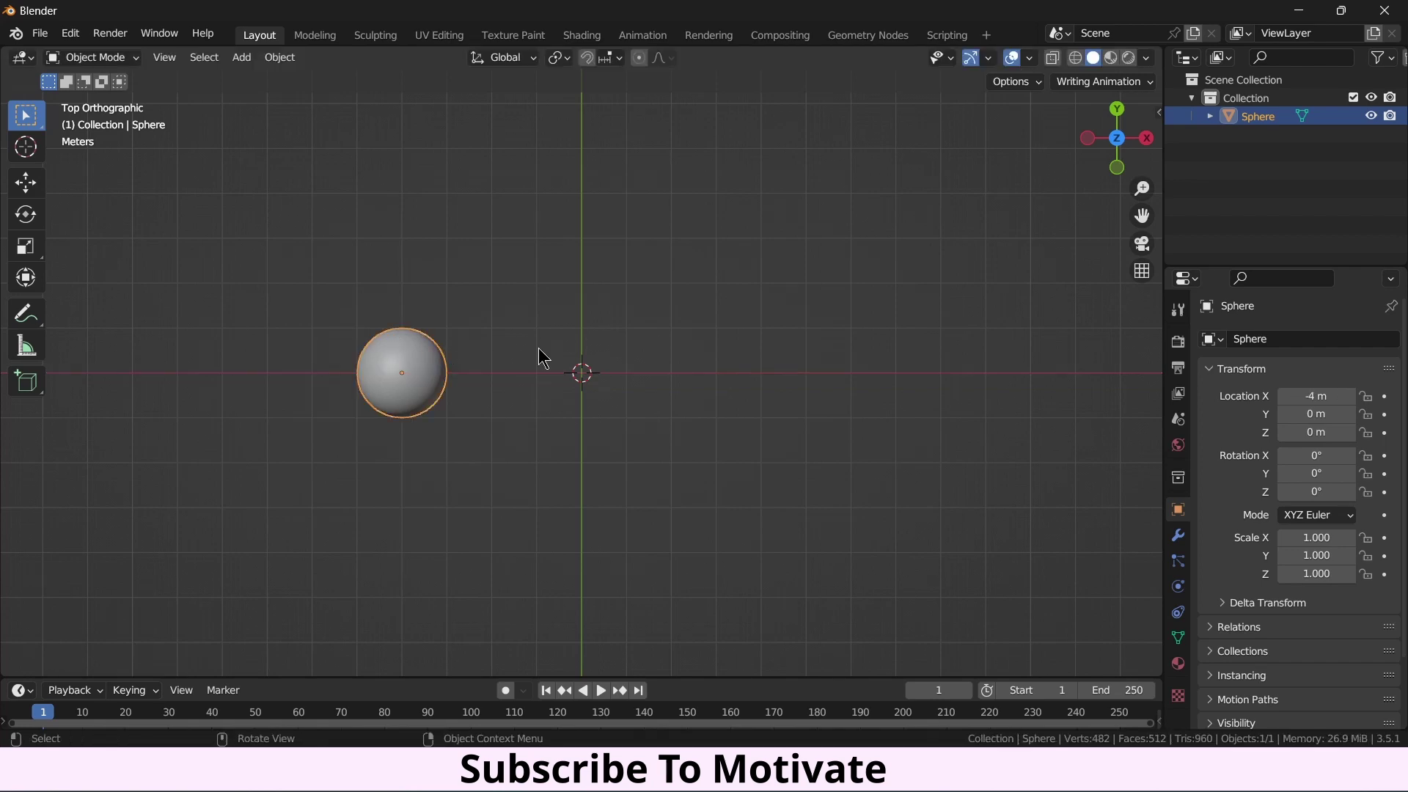
Duplicate the sphere 8 m along X so the copy sits at X 4 m.
{"action": "key", "text": "shift+d"}
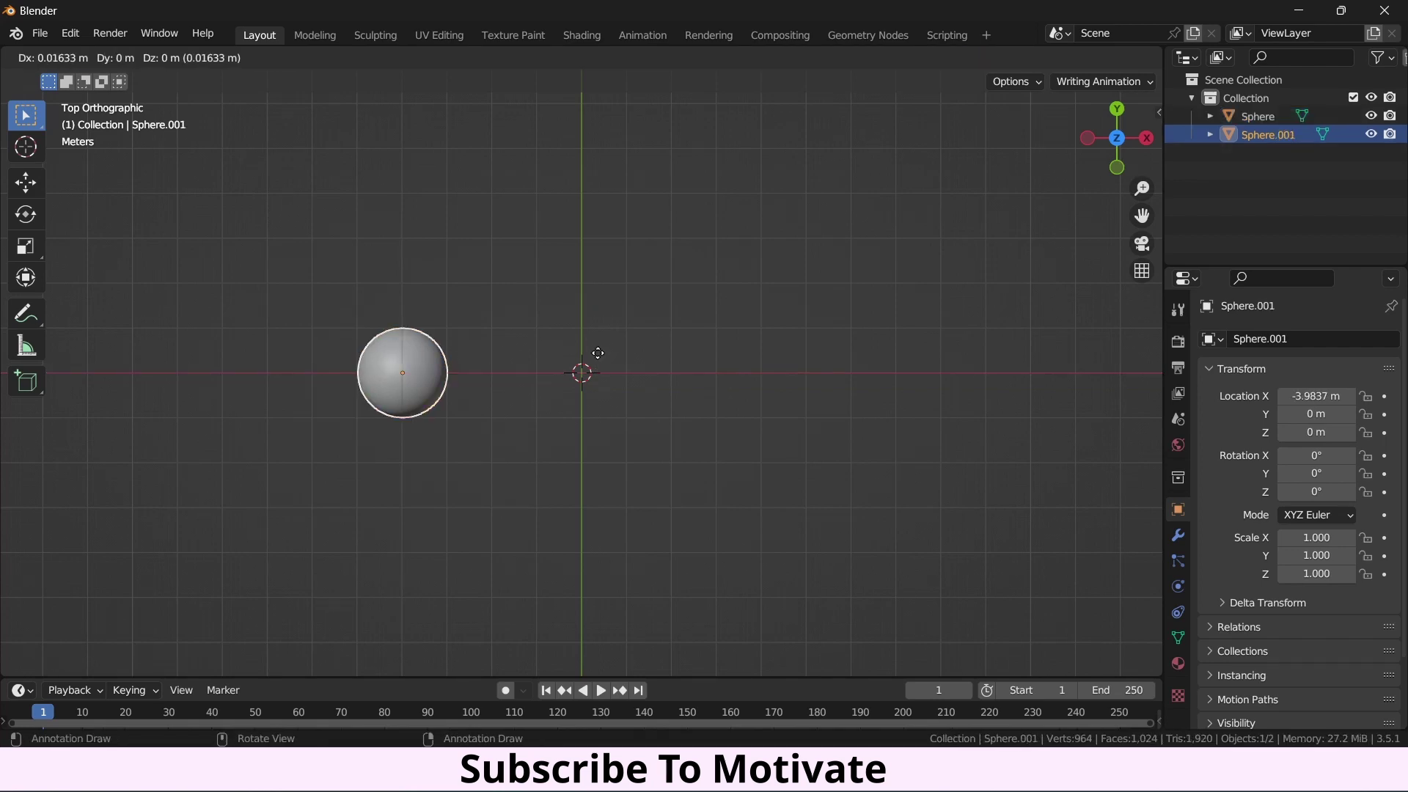
{"action": "type", "text": "x8"}
{"action": "key", "text": "Return"}
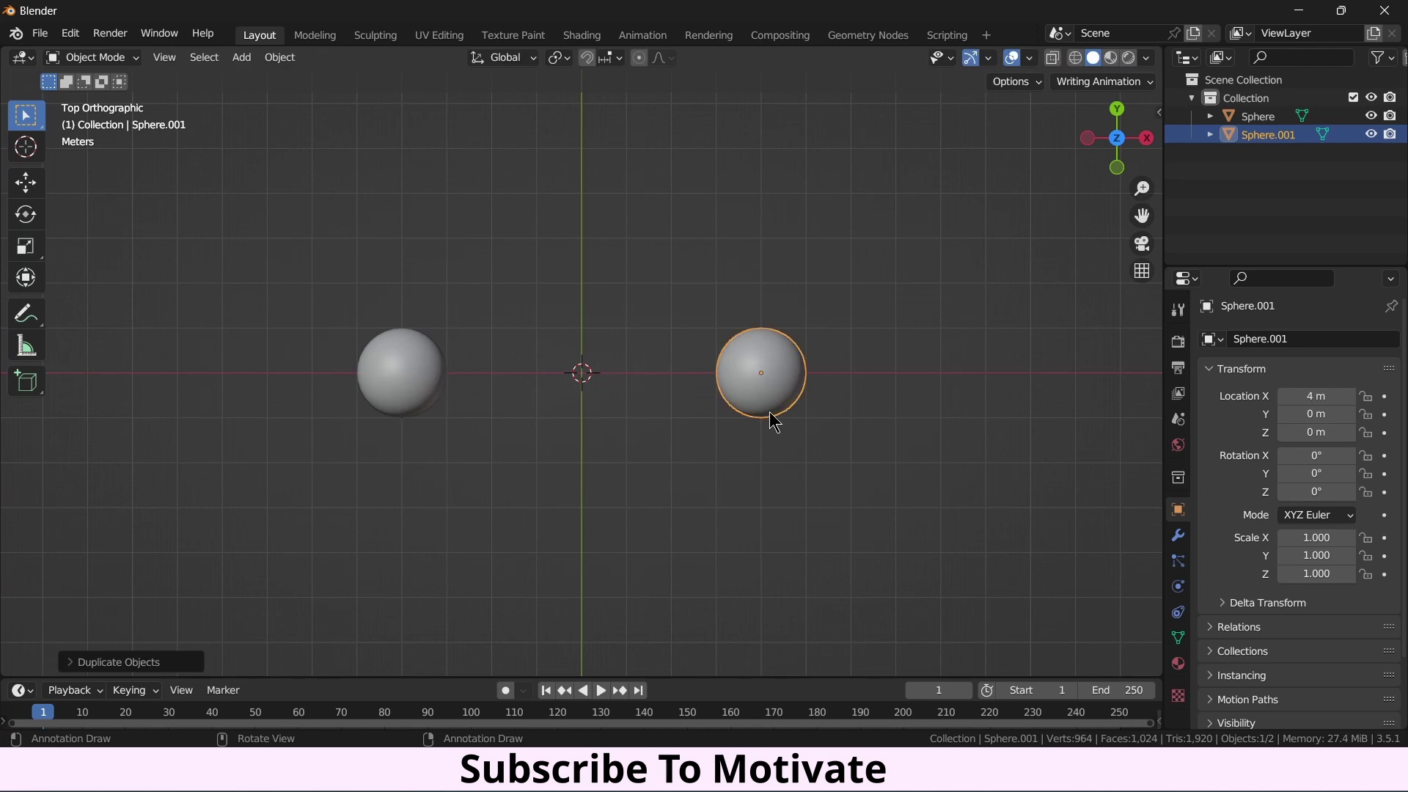
Add a Text object at the origin with horizontal alignment set to Center.
{"action": "left_click", "coordinate": [972, 312]}
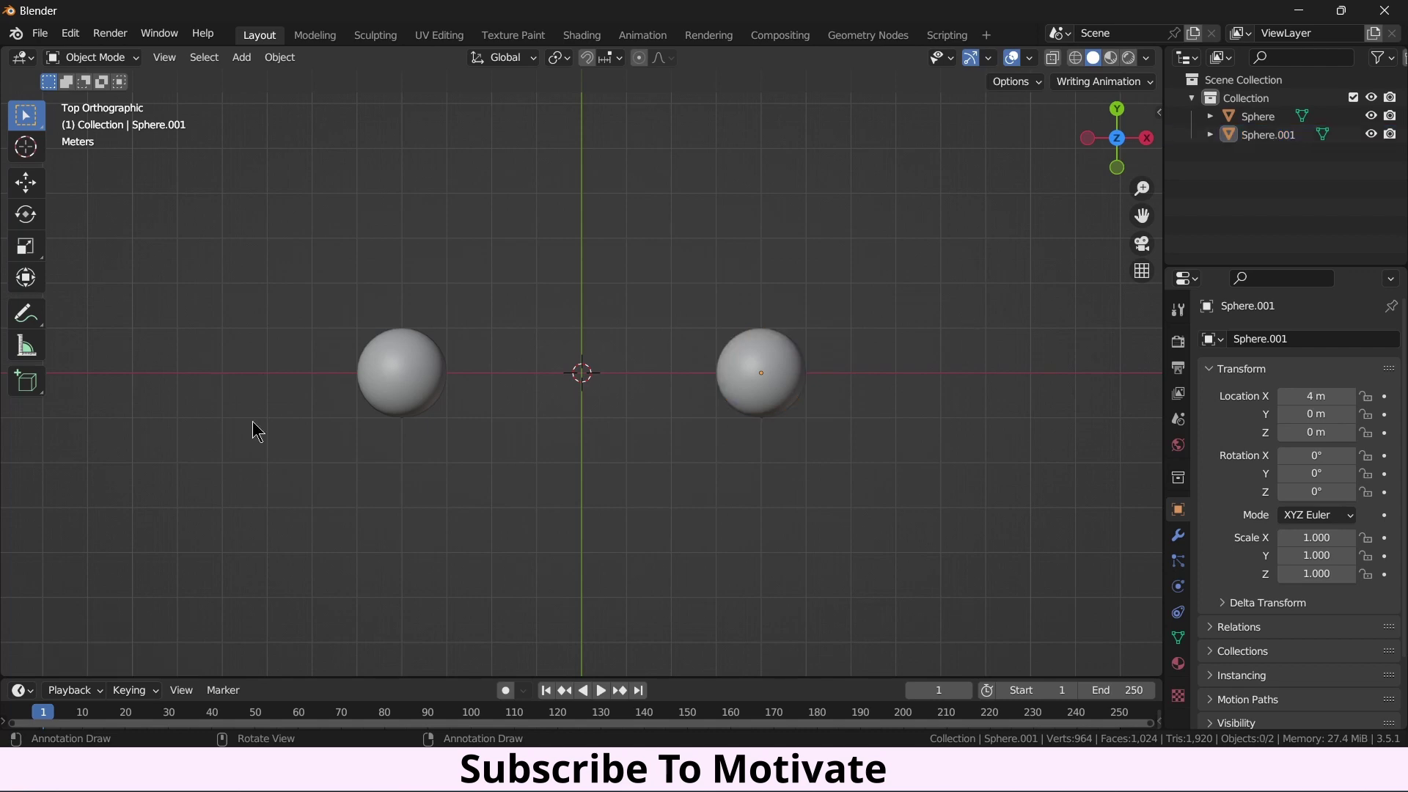
{"action": "left_click", "coordinate": [242, 58]}
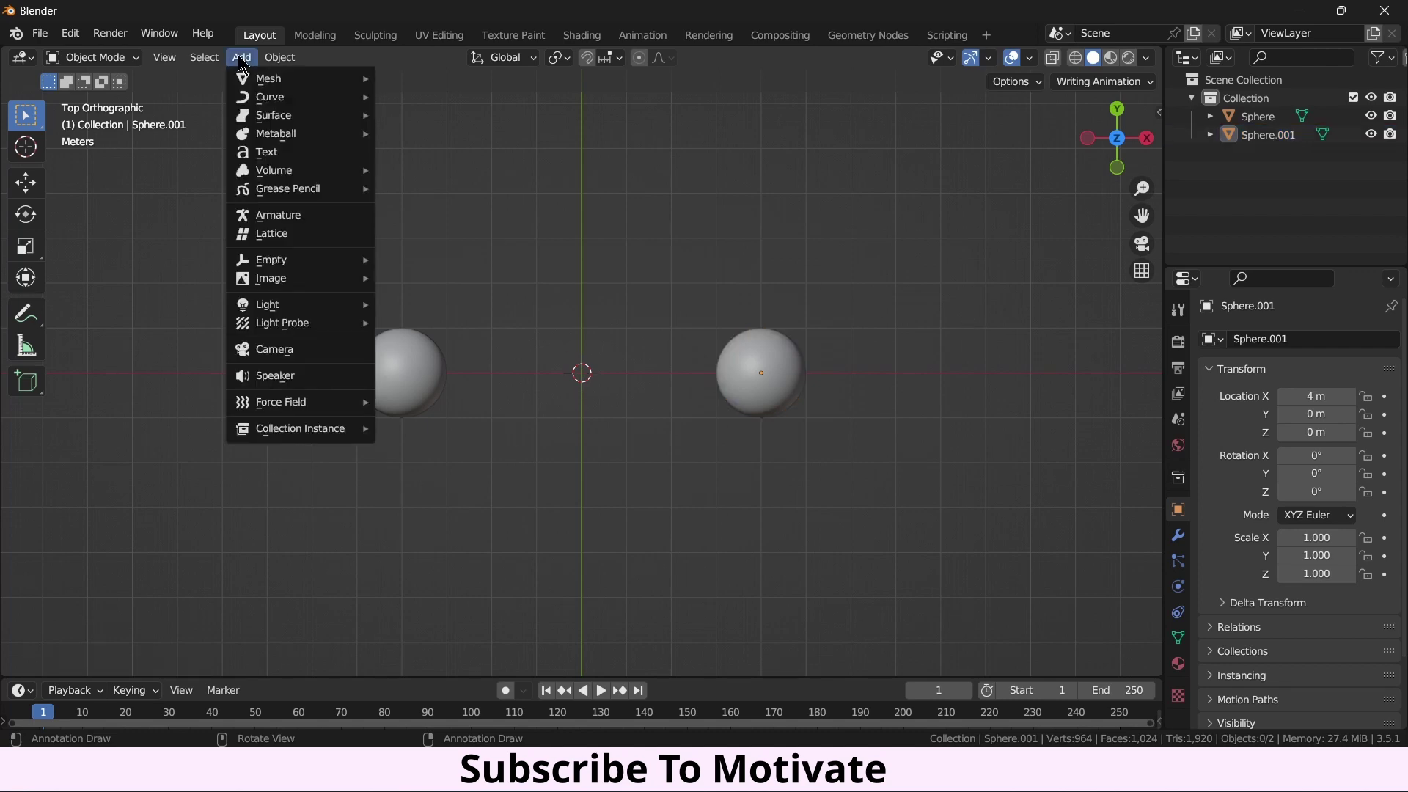
{"action": "left_click", "coordinate": [267, 152]}
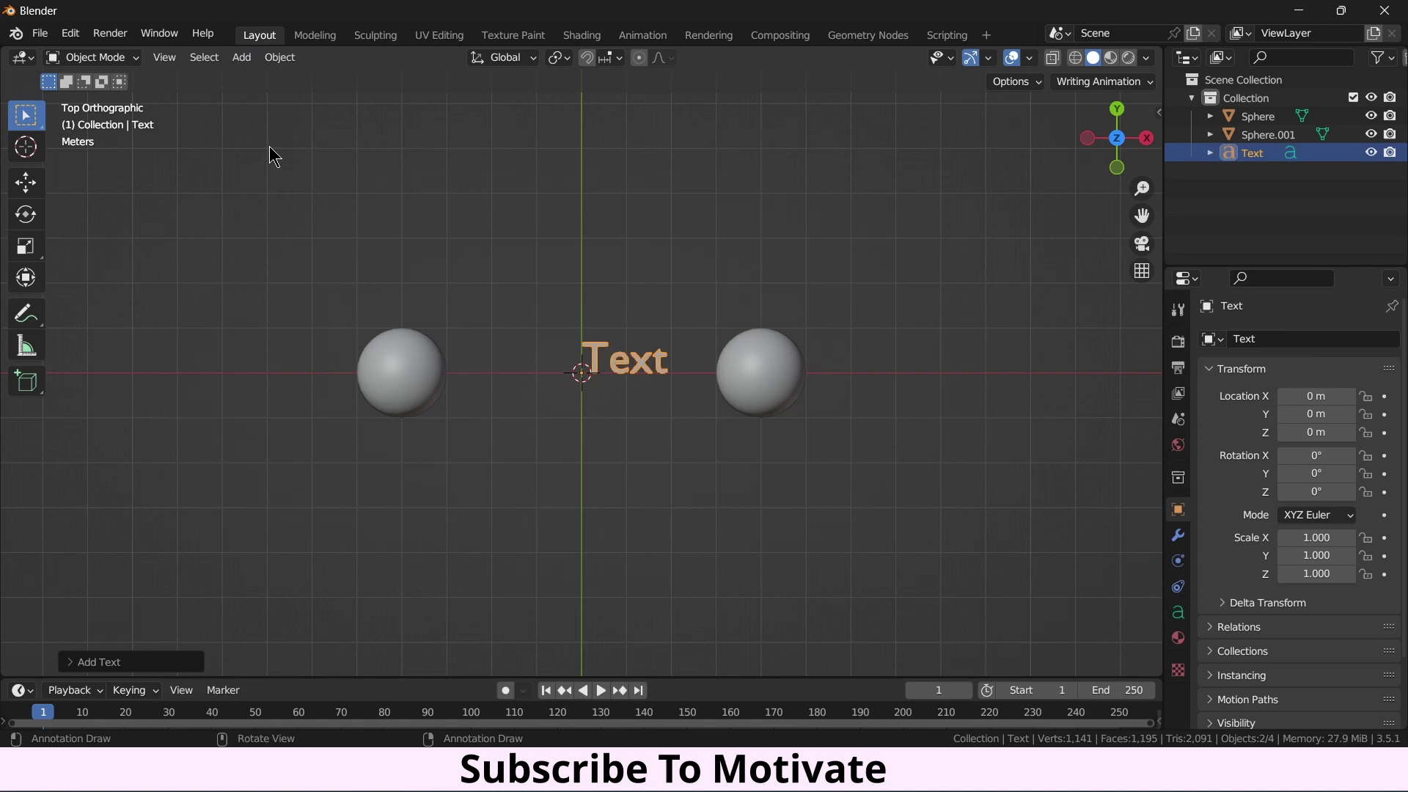
{"action": "scroll", "coordinate": [598, 364], "scroll_direction": "up", "scroll_amount": 6}
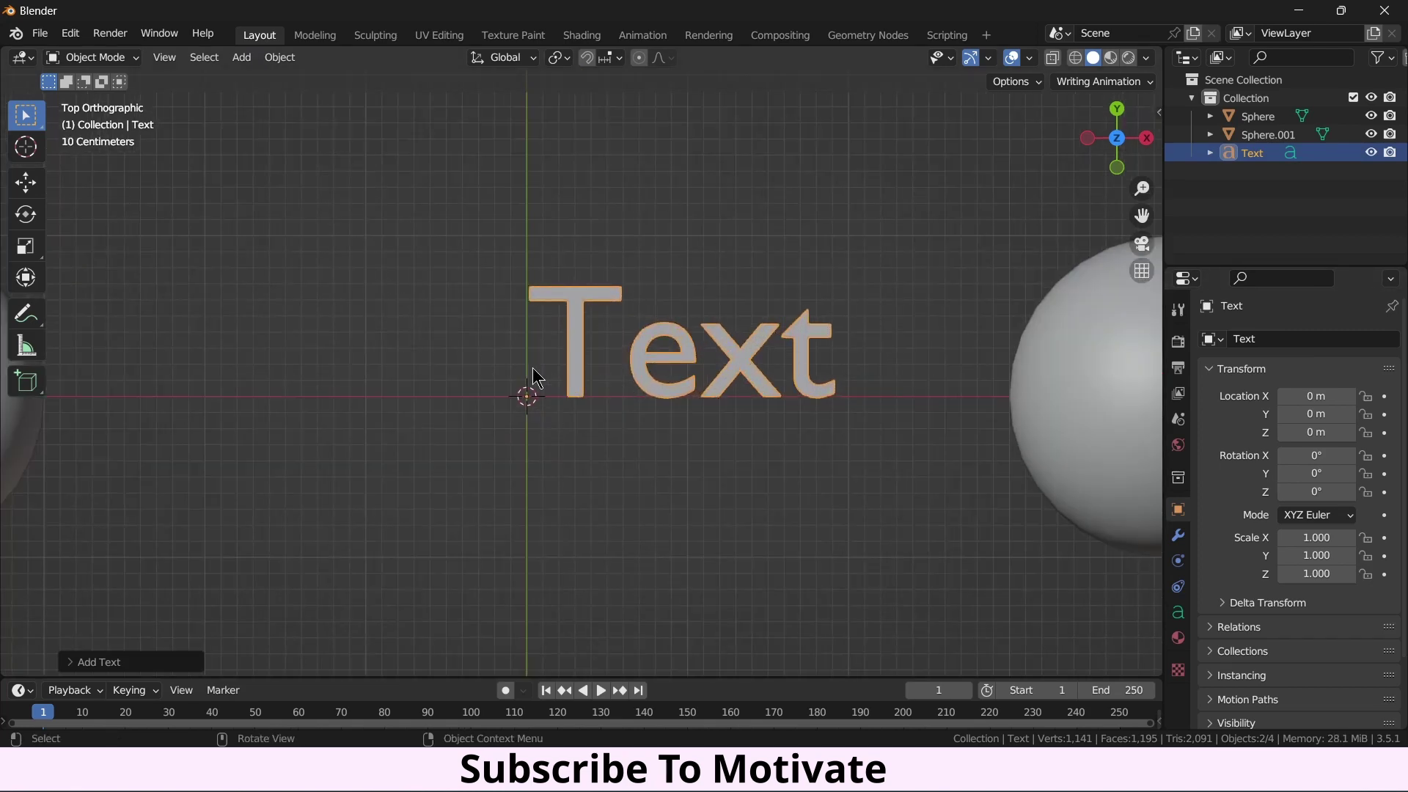
{"action": "left_click", "coordinate": [1178, 612]}
{"action": "scroll", "coordinate": [1385, 526], "scroll_direction": "down", "scroll_amount": 4}
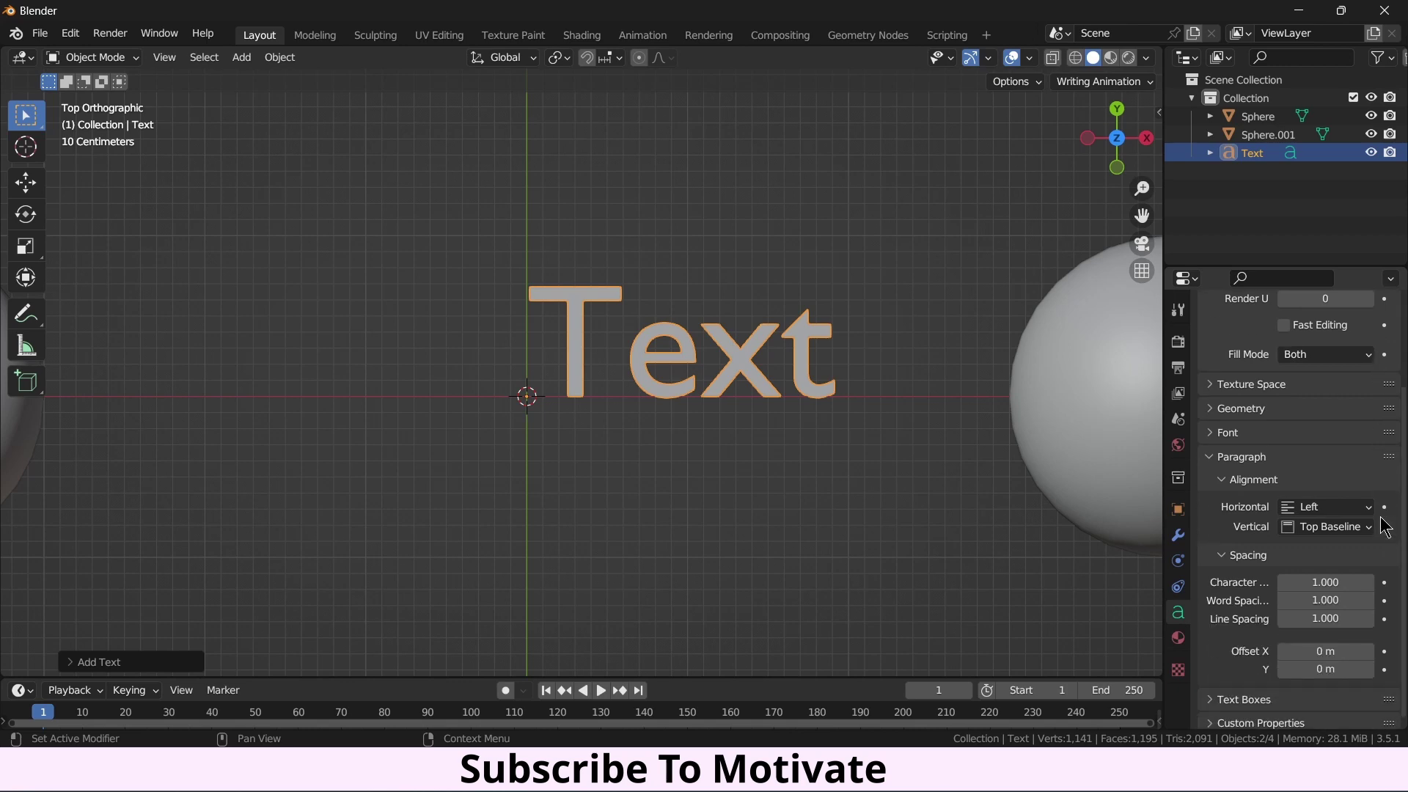
{"action": "left_click", "coordinate": [1327, 506]}
{"action": "left_click", "coordinate": [1313, 548]}
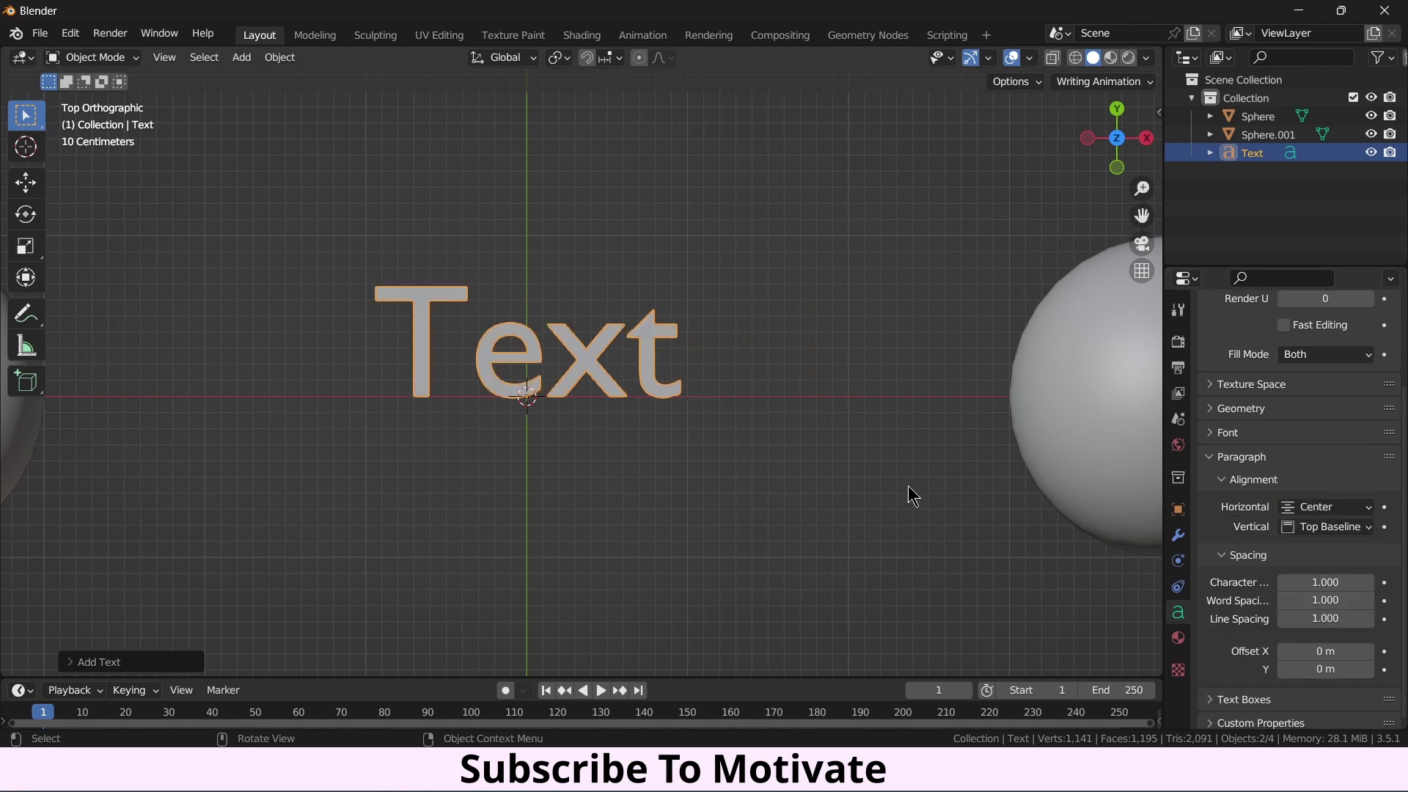
Keep the text reading 'Text' and slide the Text object down along Y.
{"action": "key", "text": "Tab"}
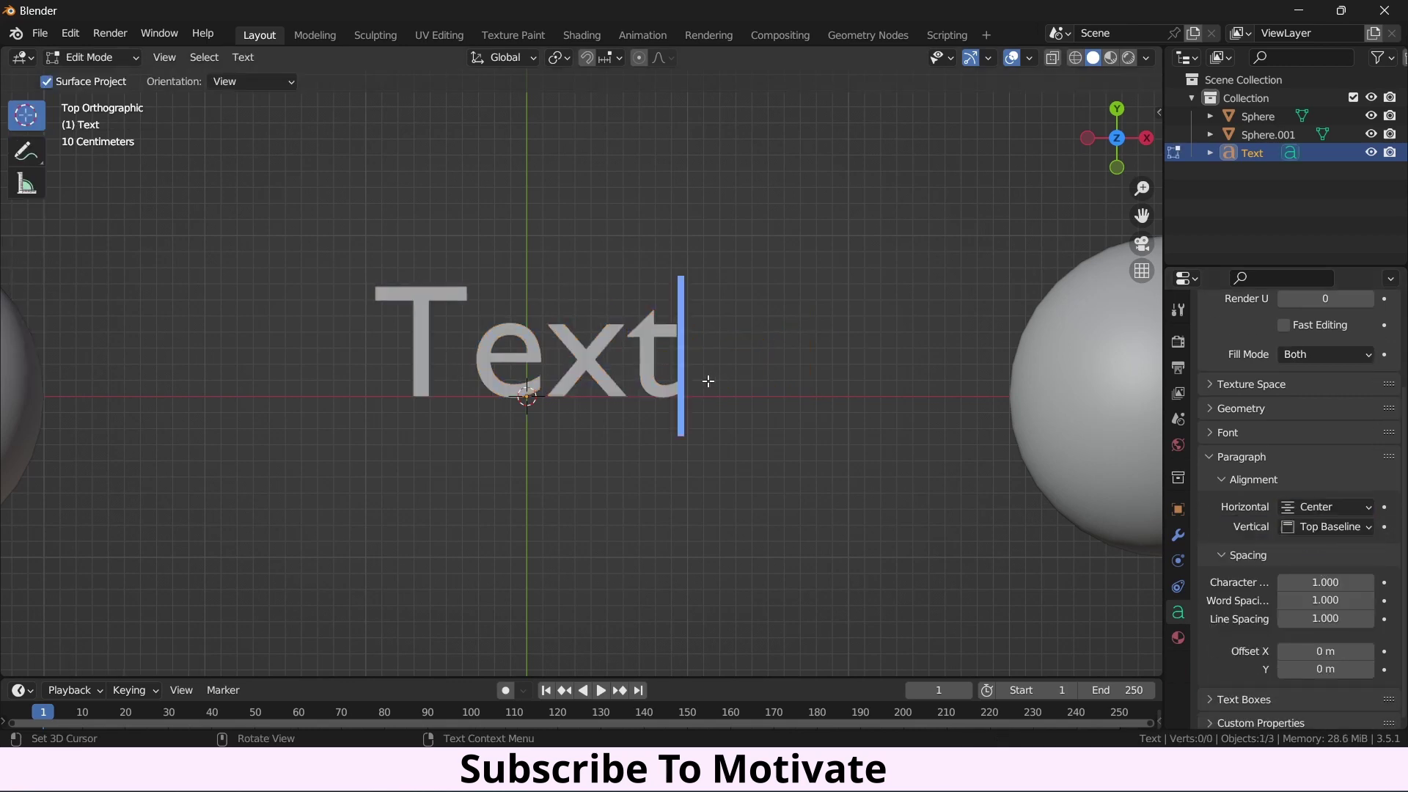
{"action": "type", "text": "a"}
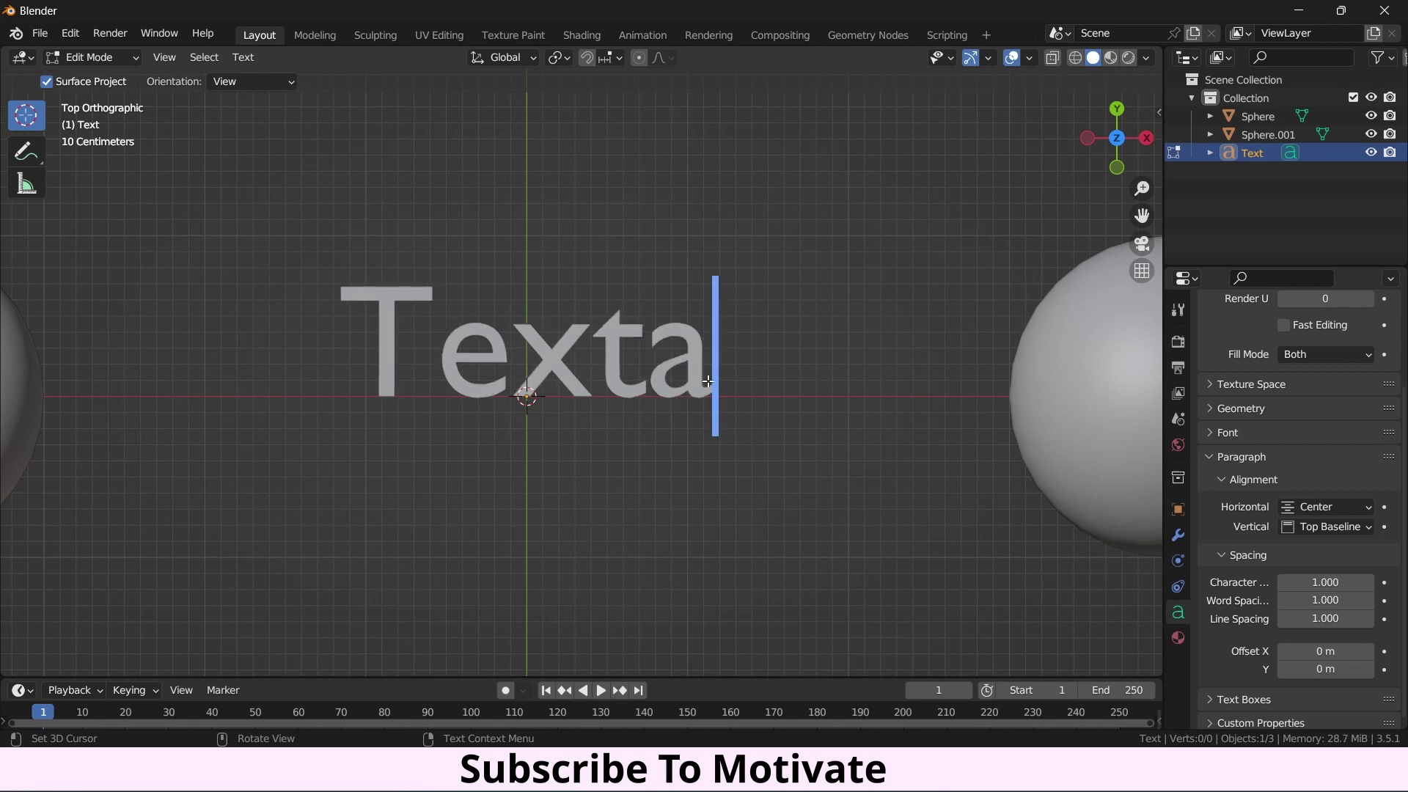
{"action": "key", "text": "BackSpace"}
{"action": "key", "text": "Tab"}
{"action": "scroll", "coordinate": [675, 389], "scroll_direction": "down", "scroll_amount": 1}
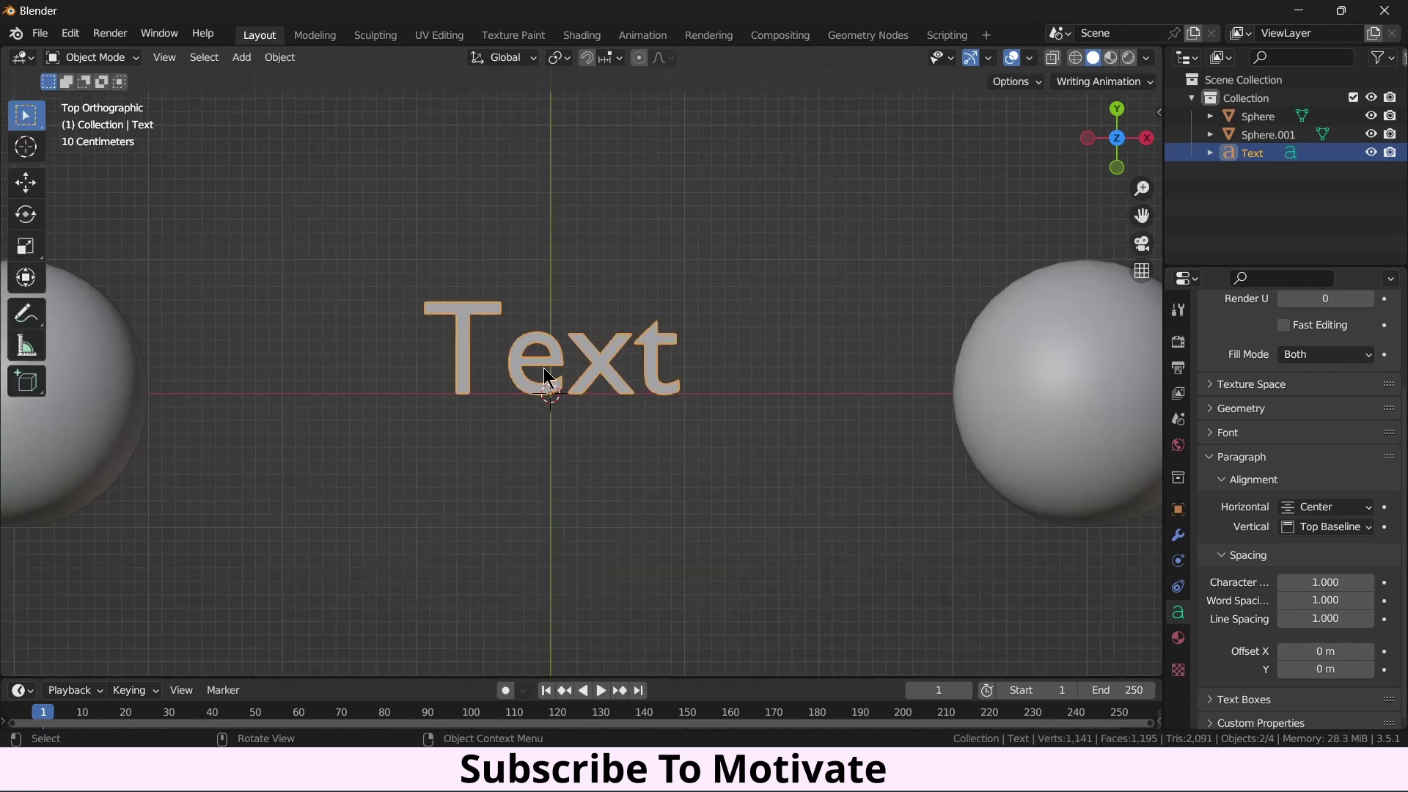
{"action": "key", "text": "g"}
{"action": "key", "text": "z"}
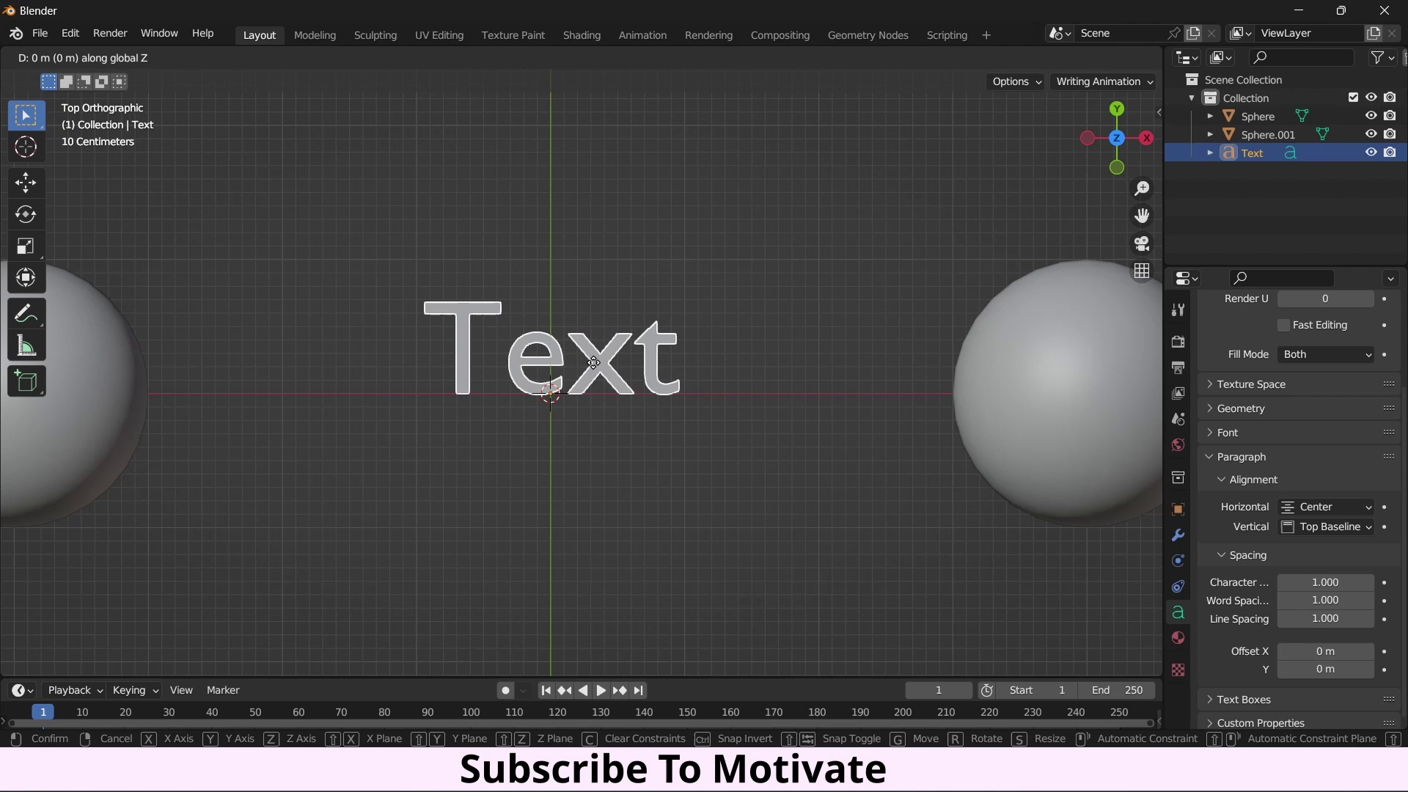
{"action": "key", "text": "y"}
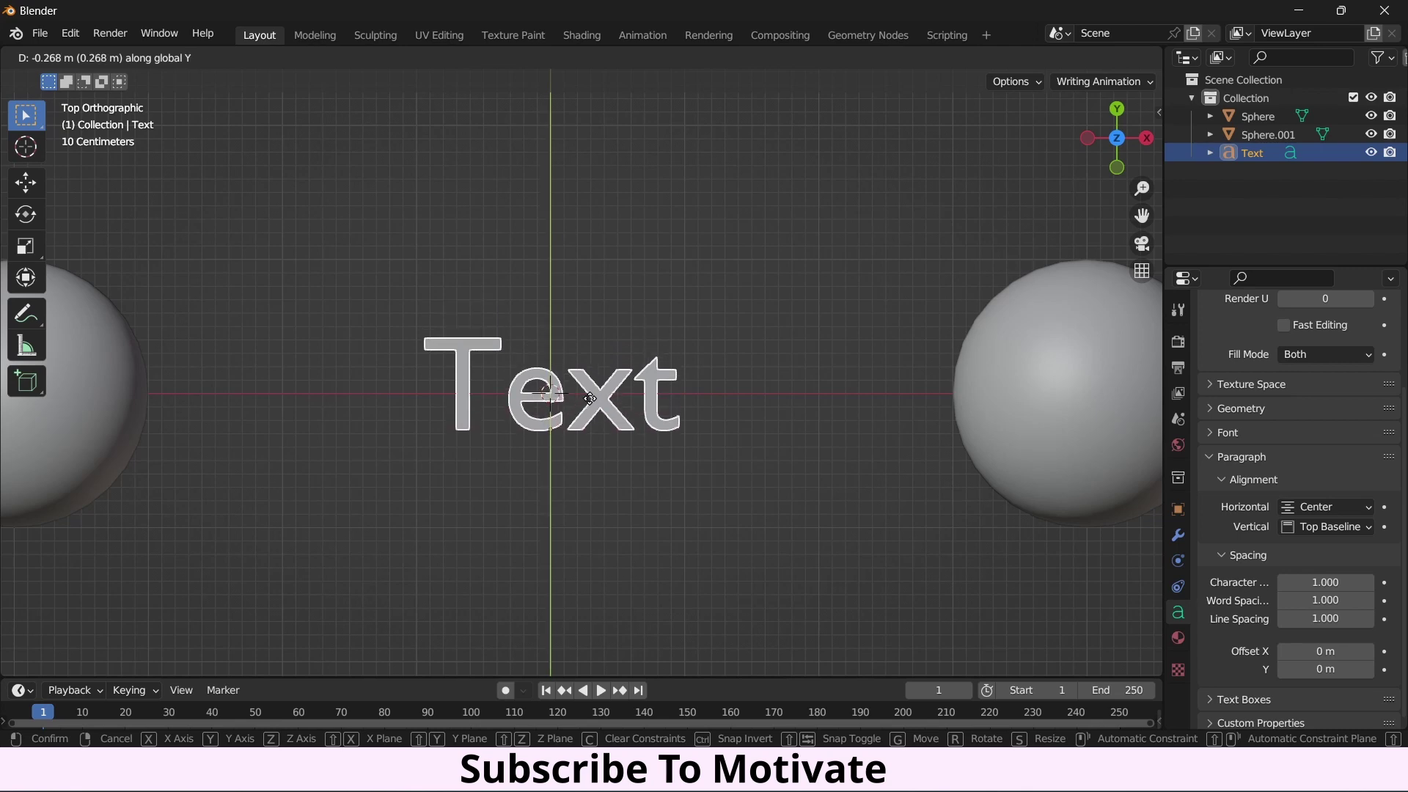
{"action": "left_click", "coordinate": [589, 399]}
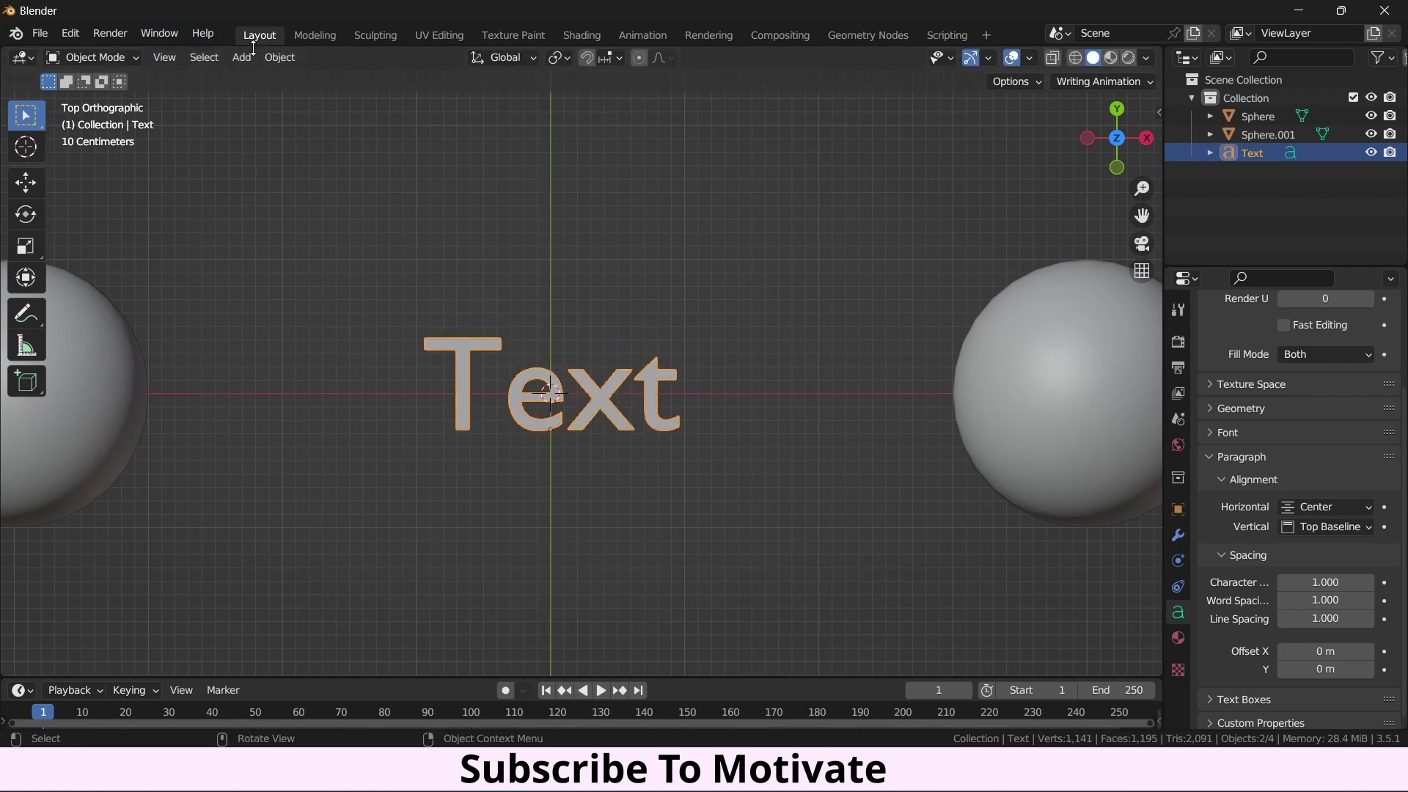
Set the Text origin to the 3D cursor, then reselect the Text object.
{"action": "left_click", "coordinate": [279, 59]}
{"action": "mouse_move", "coordinate": [300, 99]}
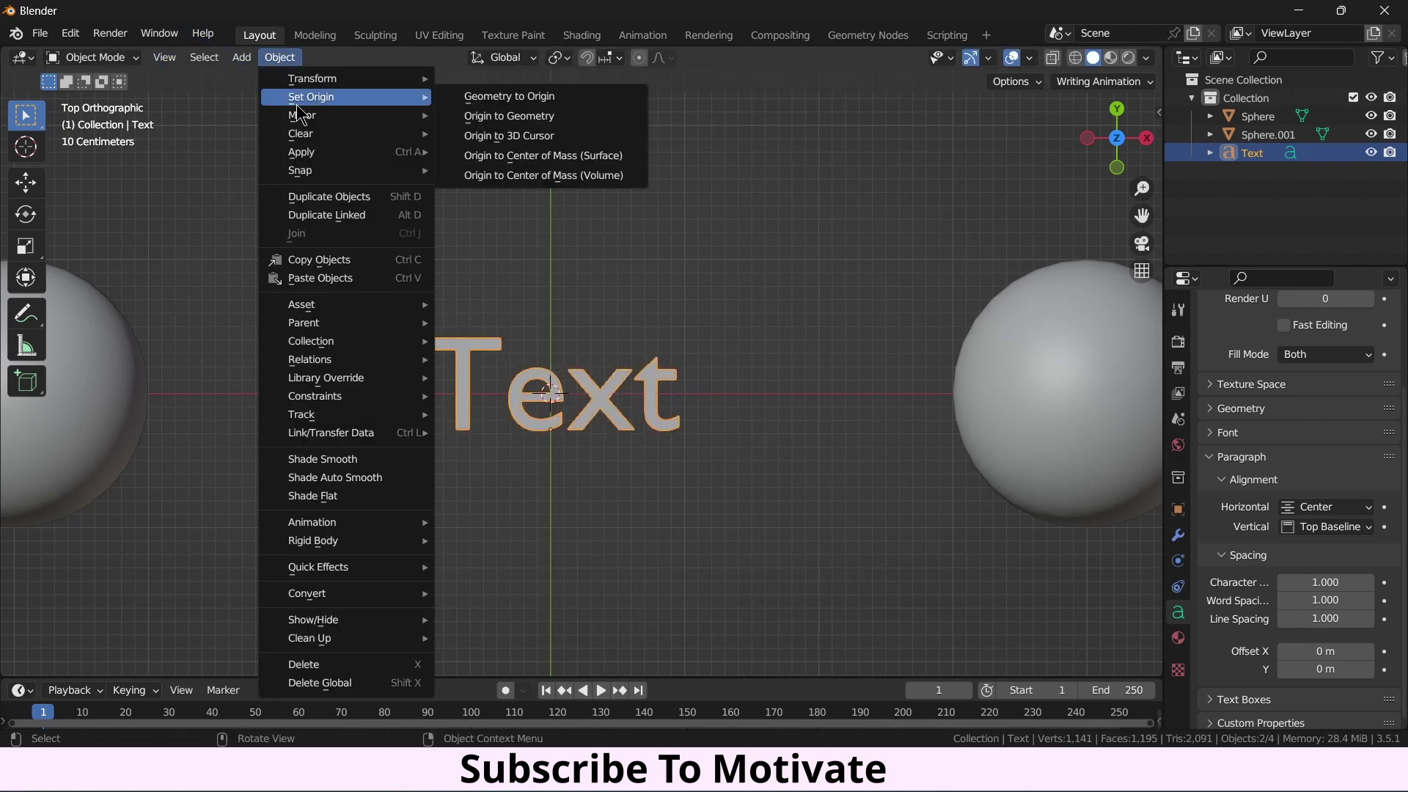
{"action": "left_click", "coordinate": [512, 136]}
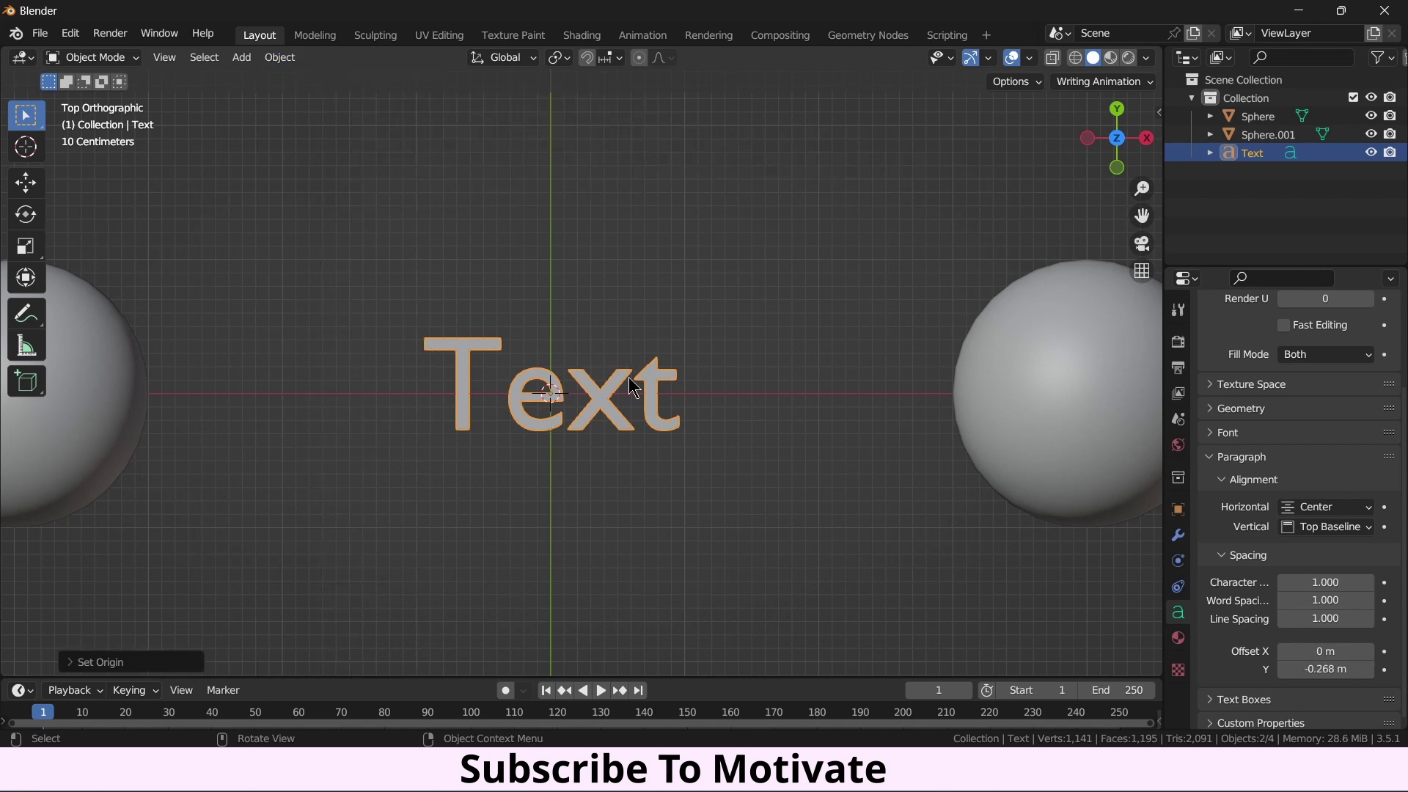
{"action": "scroll", "coordinate": [634, 387], "scroll_direction": "down", "scroll_amount": 2}
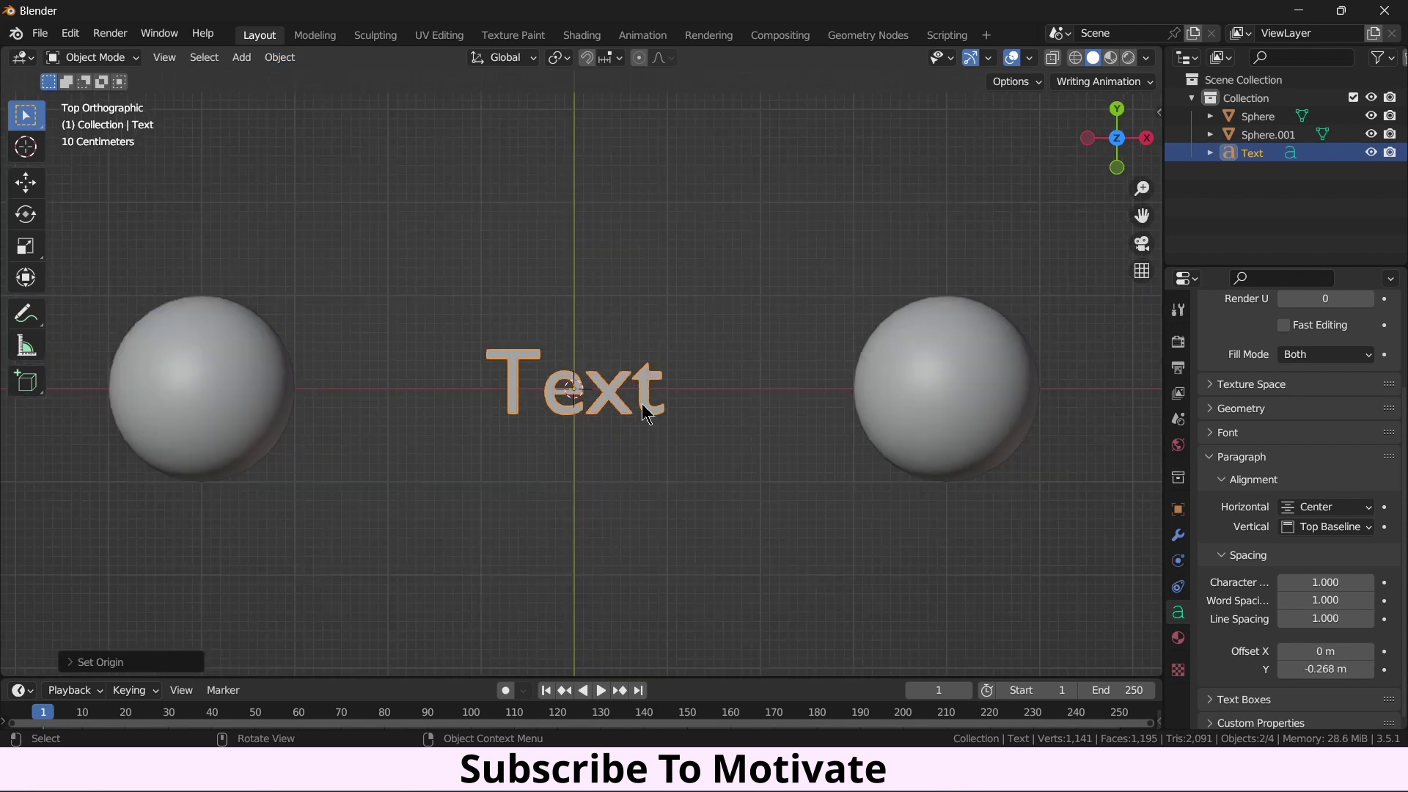
{"action": "left_click", "coordinate": [195, 352]}
{"action": "key", "text": "g"}
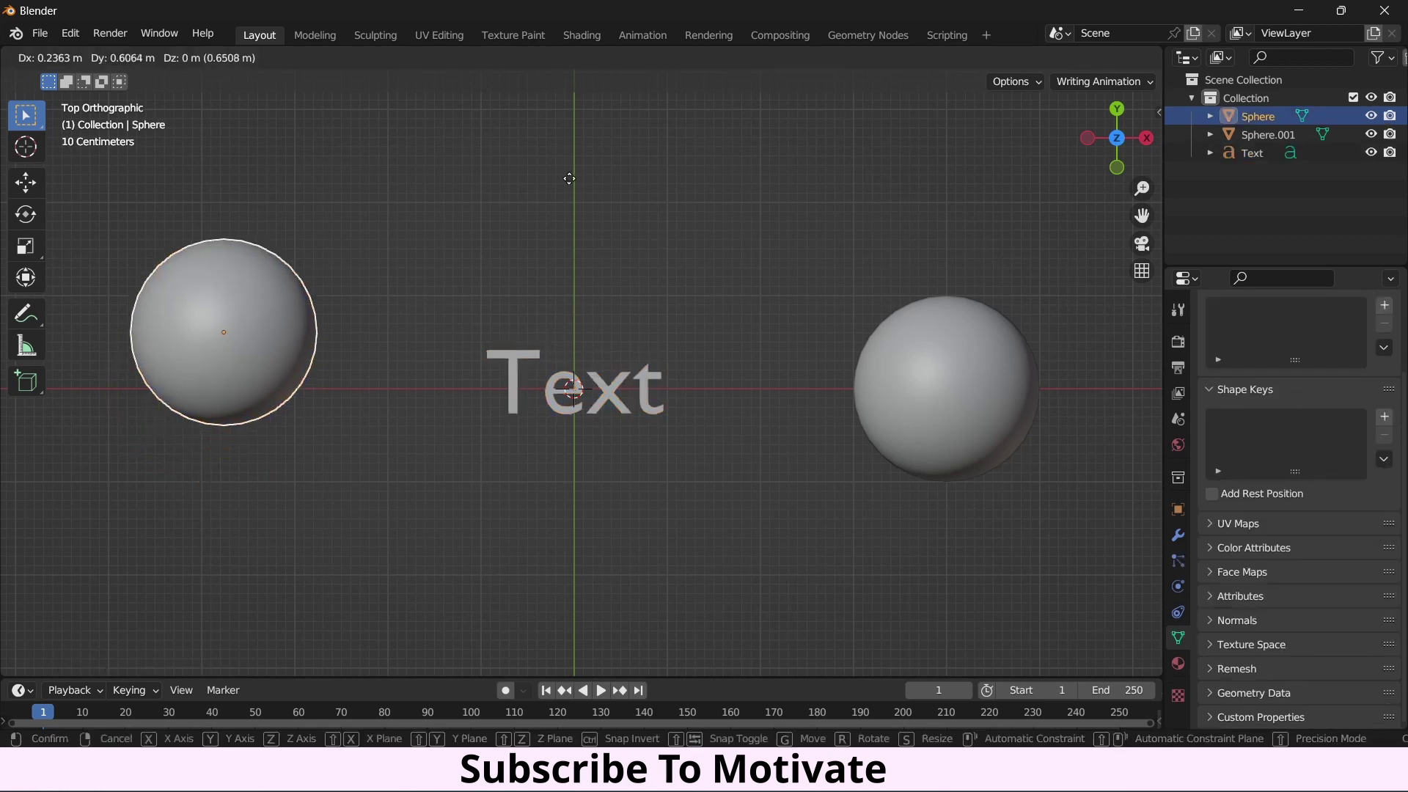
{"action": "right_click", "coordinate": [628, 291]}
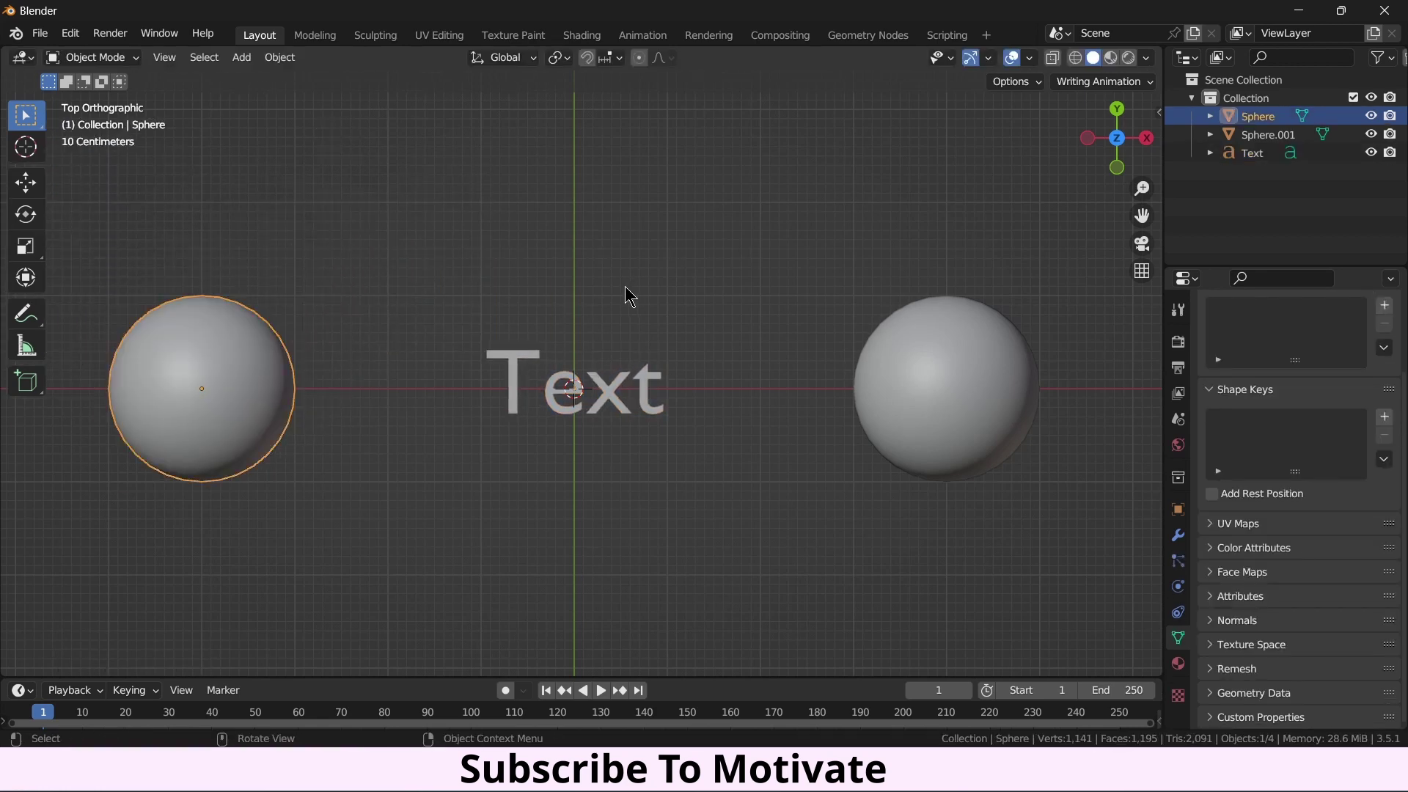
{"action": "left_click", "coordinate": [625, 386]}
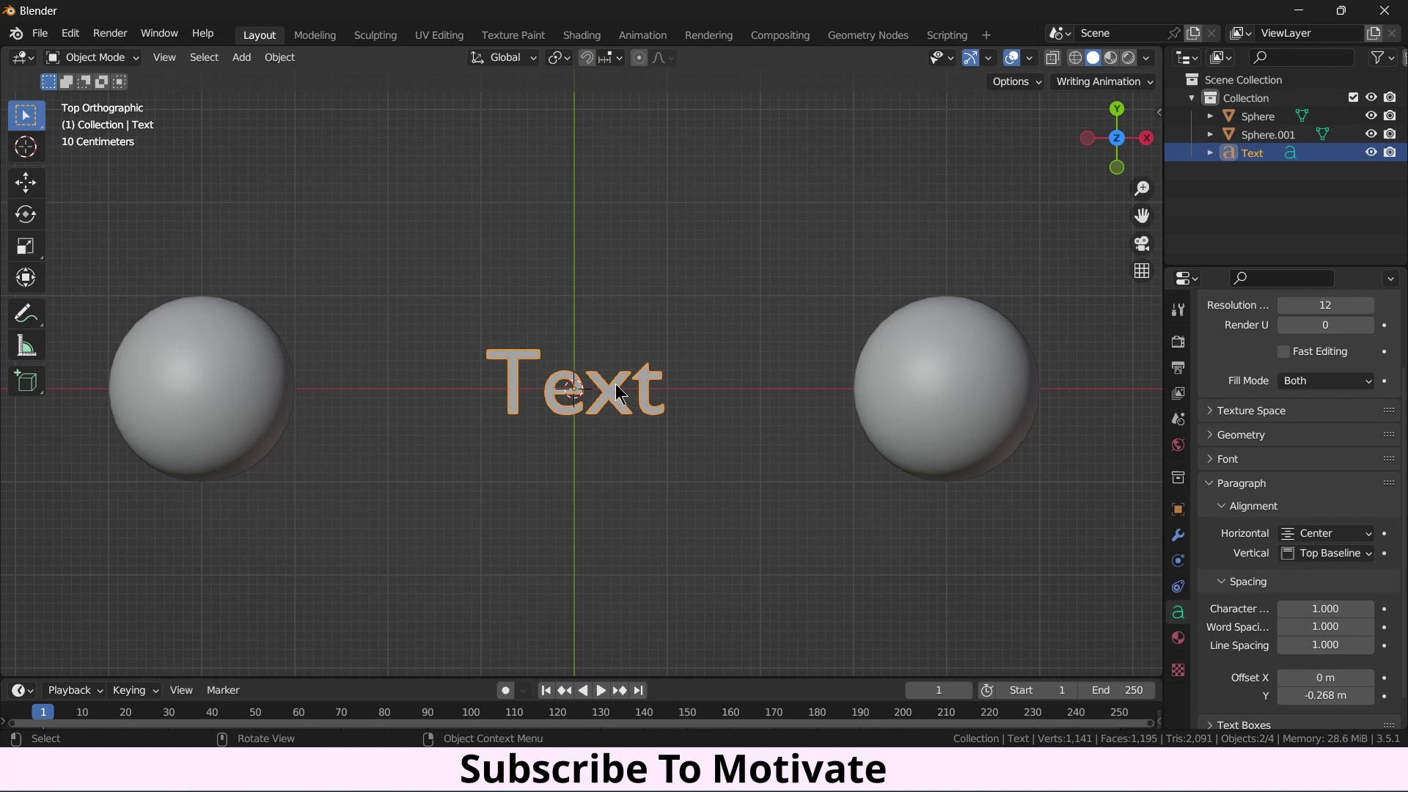
In the Geometry Nodes workspace, give the Text object a new node tree.
{"action": "left_click", "coordinate": [868, 35]}
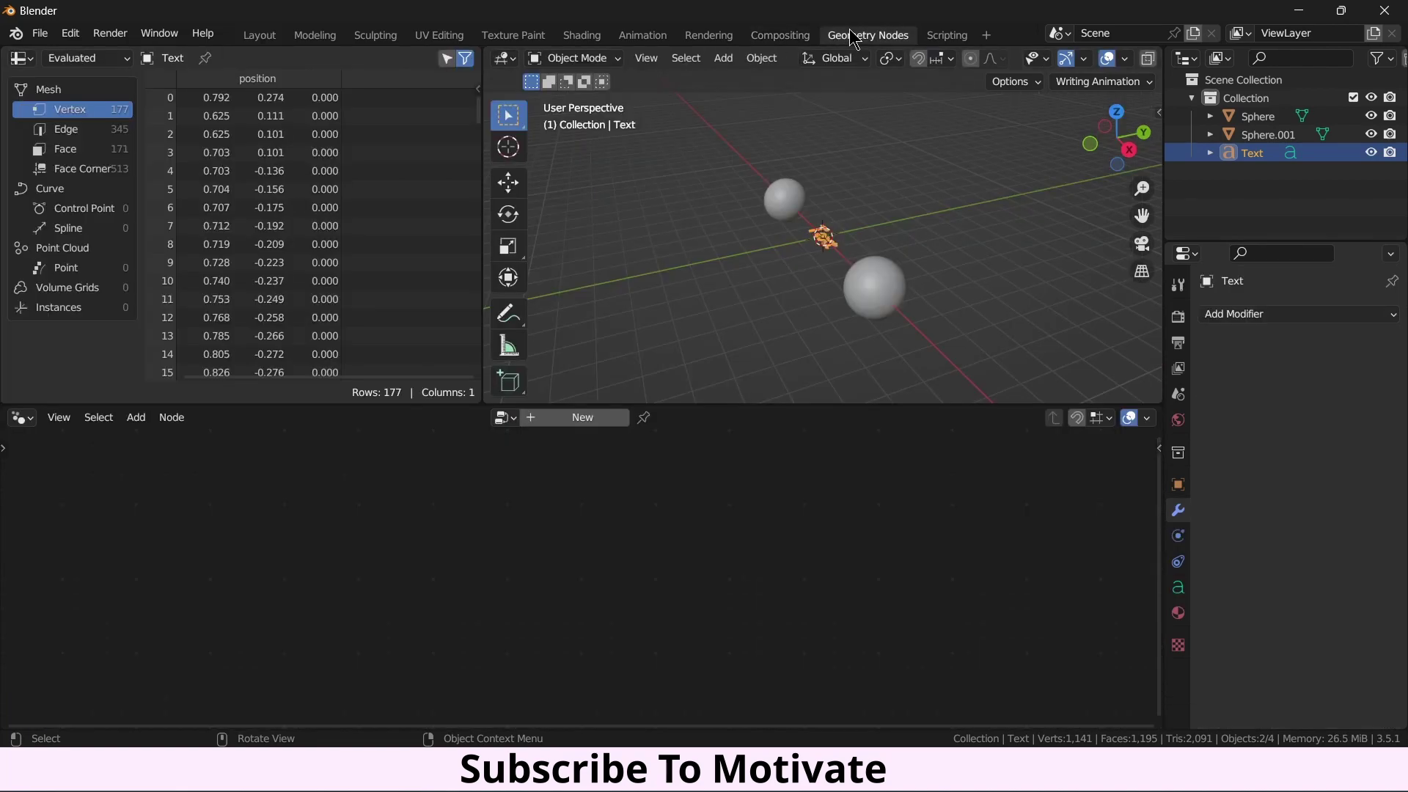
{"action": "left_click", "coordinate": [844, 186]}
{"action": "key", "text": "KP_7"}
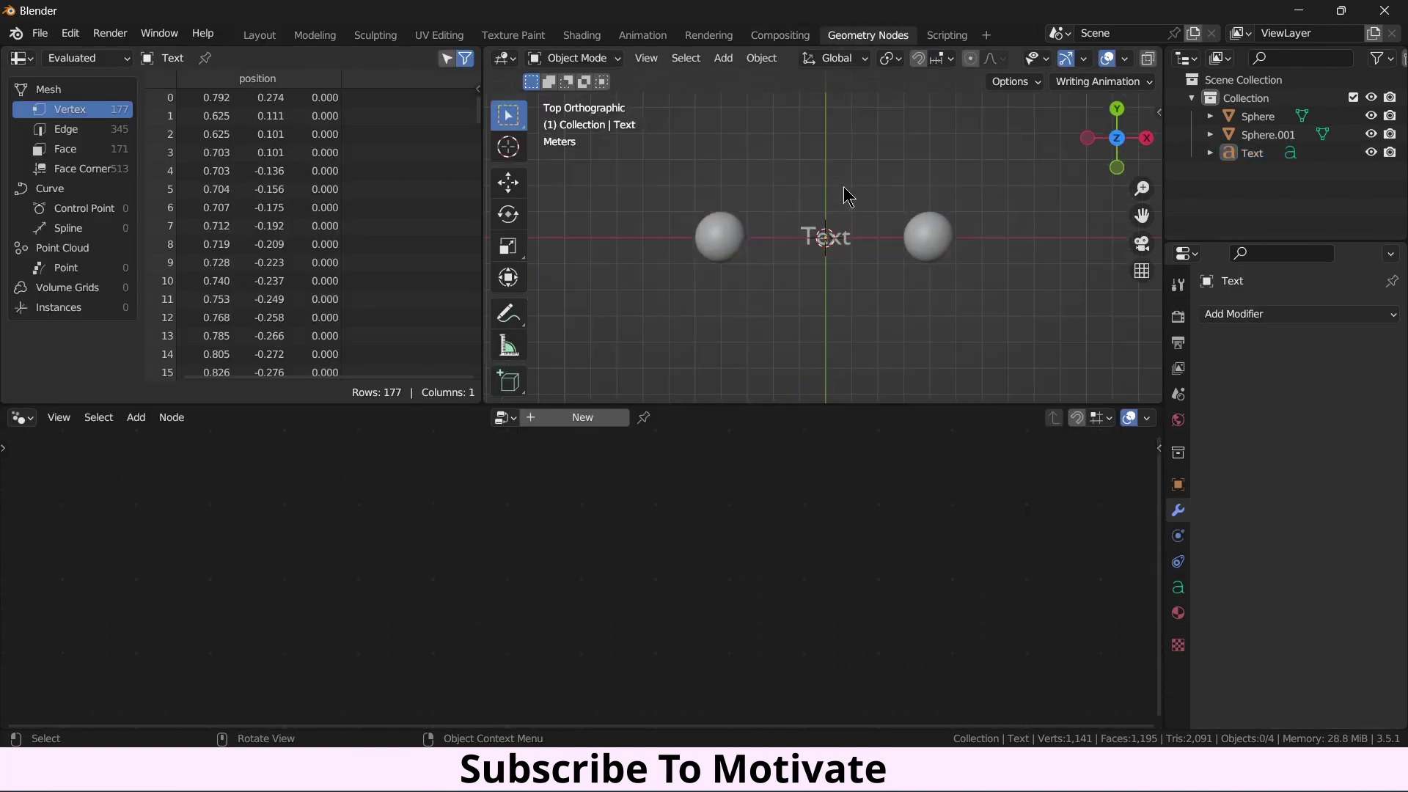
{"action": "left_click", "coordinate": [810, 230]}
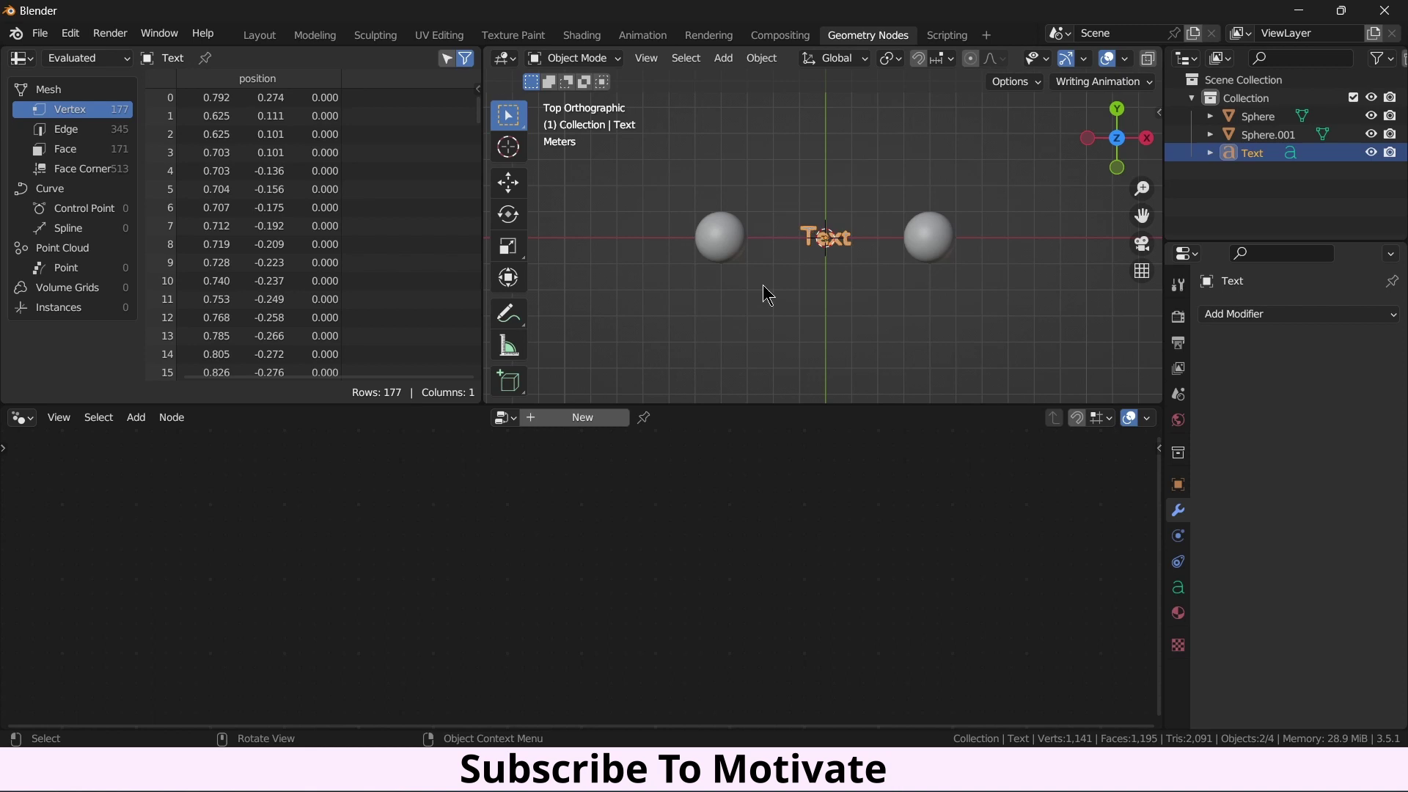
{"action": "left_click", "coordinate": [600, 420]}
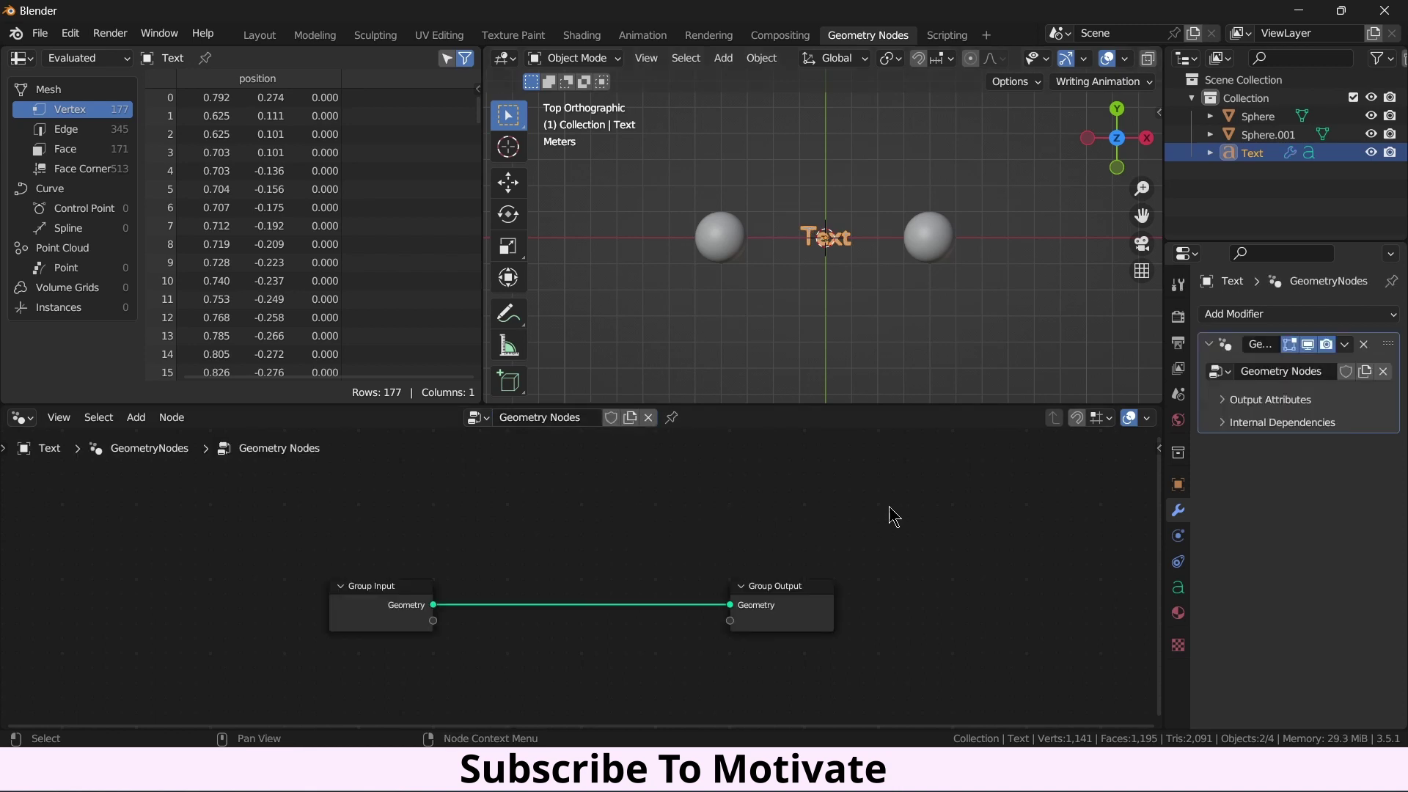
Spread out Group Input and Output, then drag in Sphere and Sphere.001 as Object Info nodes.
{"action": "left_click_drag", "start_coordinate": [396, 627], "coordinate": [324, 505]}
{"action": "left_click_drag", "start_coordinate": [771, 619], "coordinate": [932, 616]}
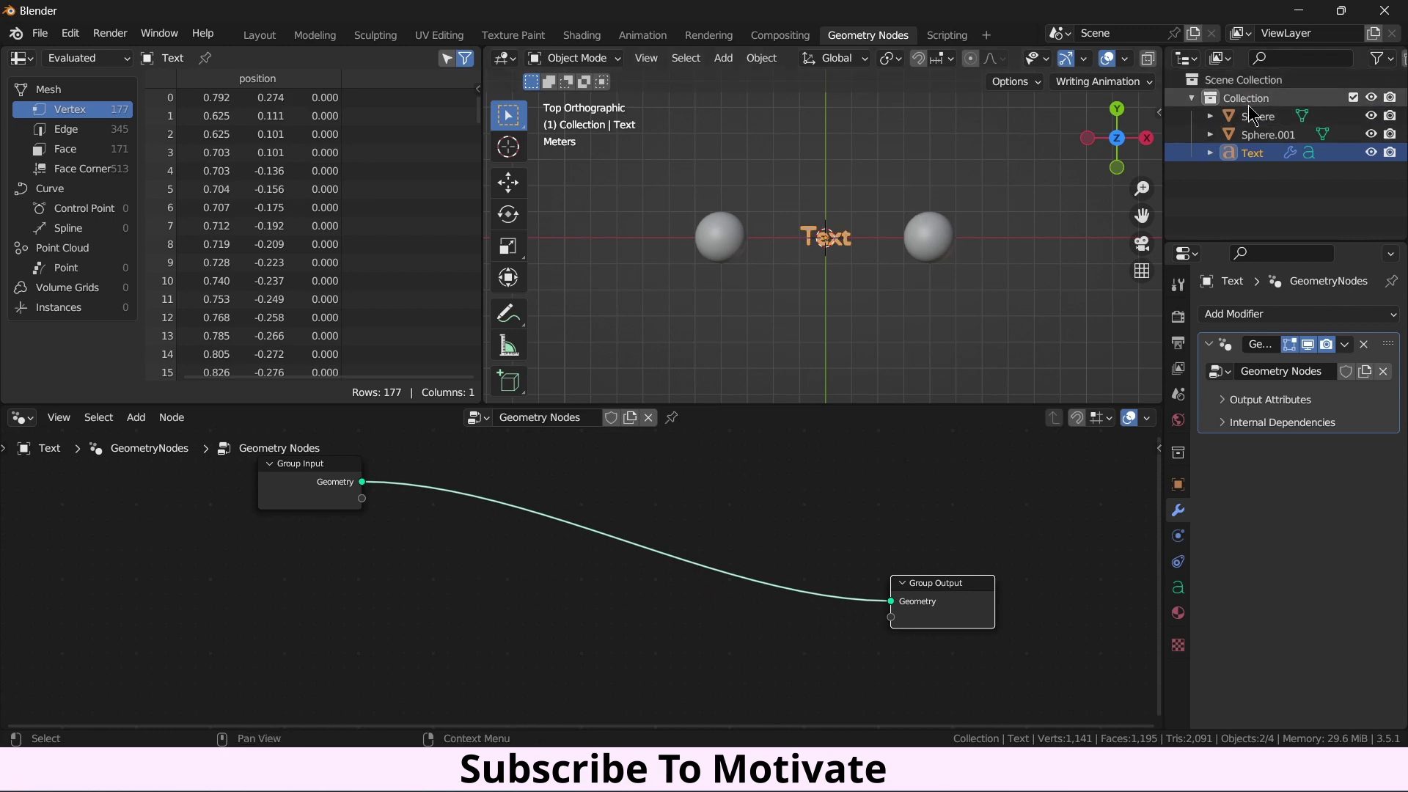
{"action": "left_click_drag", "start_coordinate": [1256, 116], "coordinate": [187, 587]}
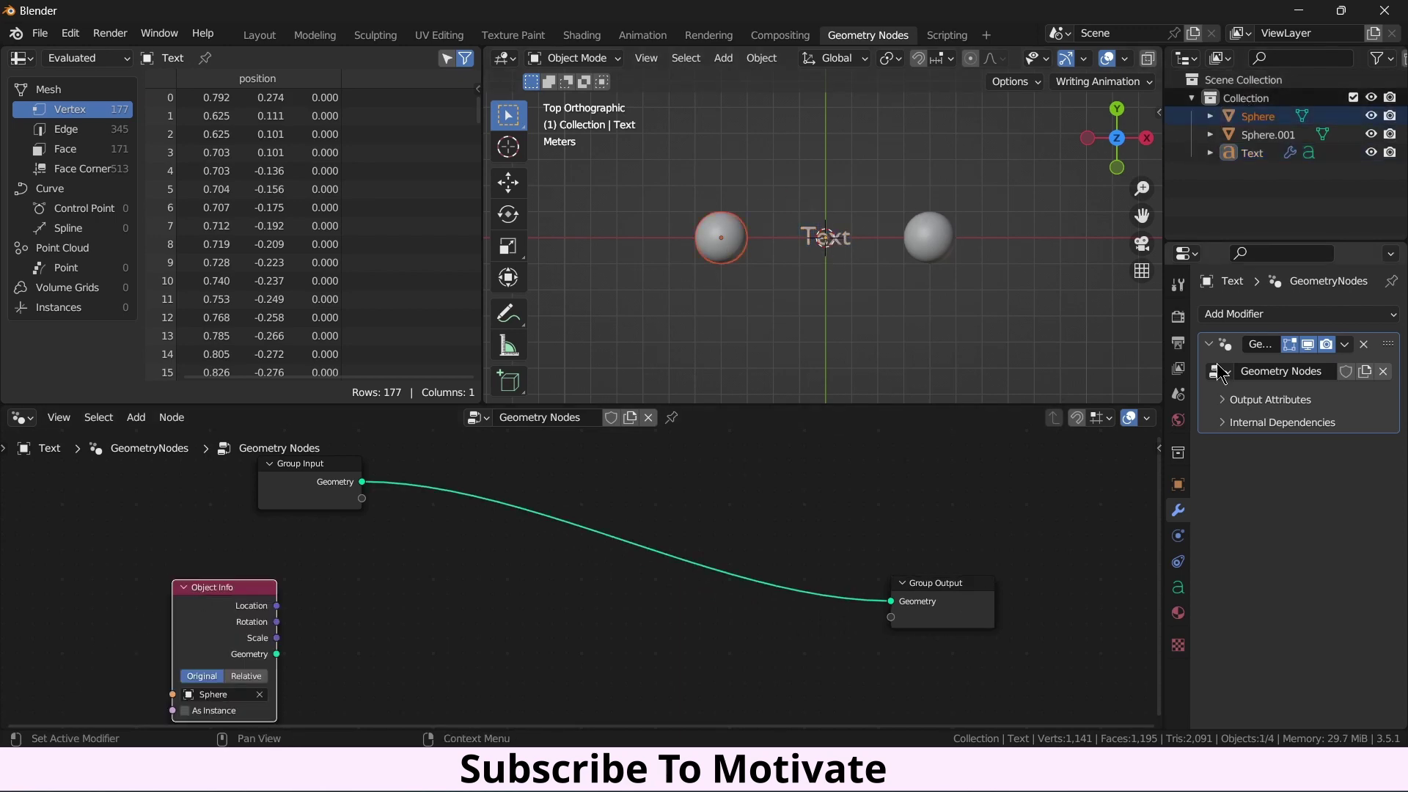
{"action": "left_click_drag", "start_coordinate": [1268, 134], "coordinate": [407, 682]}
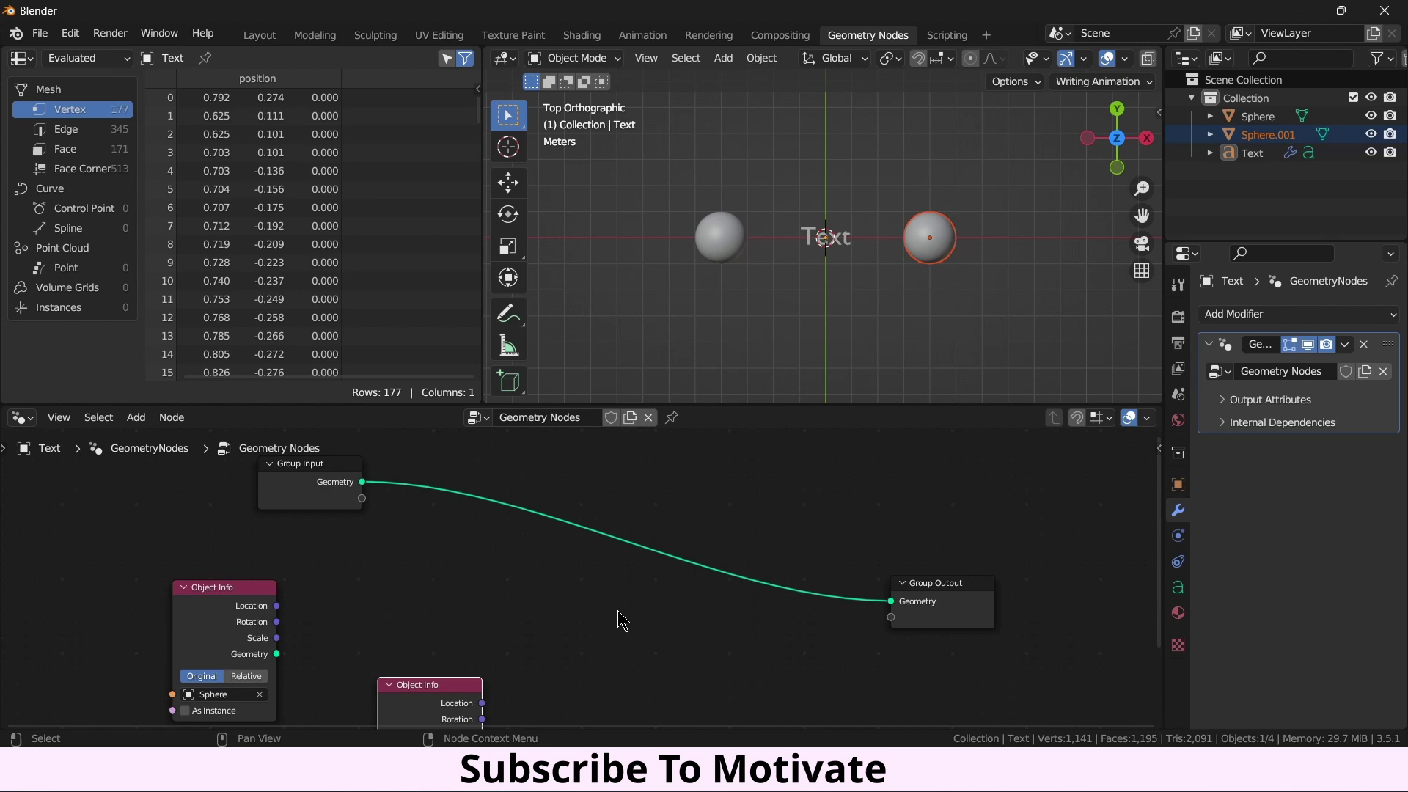
{"action": "middle_click_drag", "start_coordinate": [623, 619], "coordinate": [732, 513]}
{"action": "left_click_drag", "start_coordinate": [517, 561], "coordinate": [409, 598]}
Set both Object Info nodes to Relative, placing Sphere.001 below Sphere.
{"action": "left_click", "coordinate": [362, 570]}
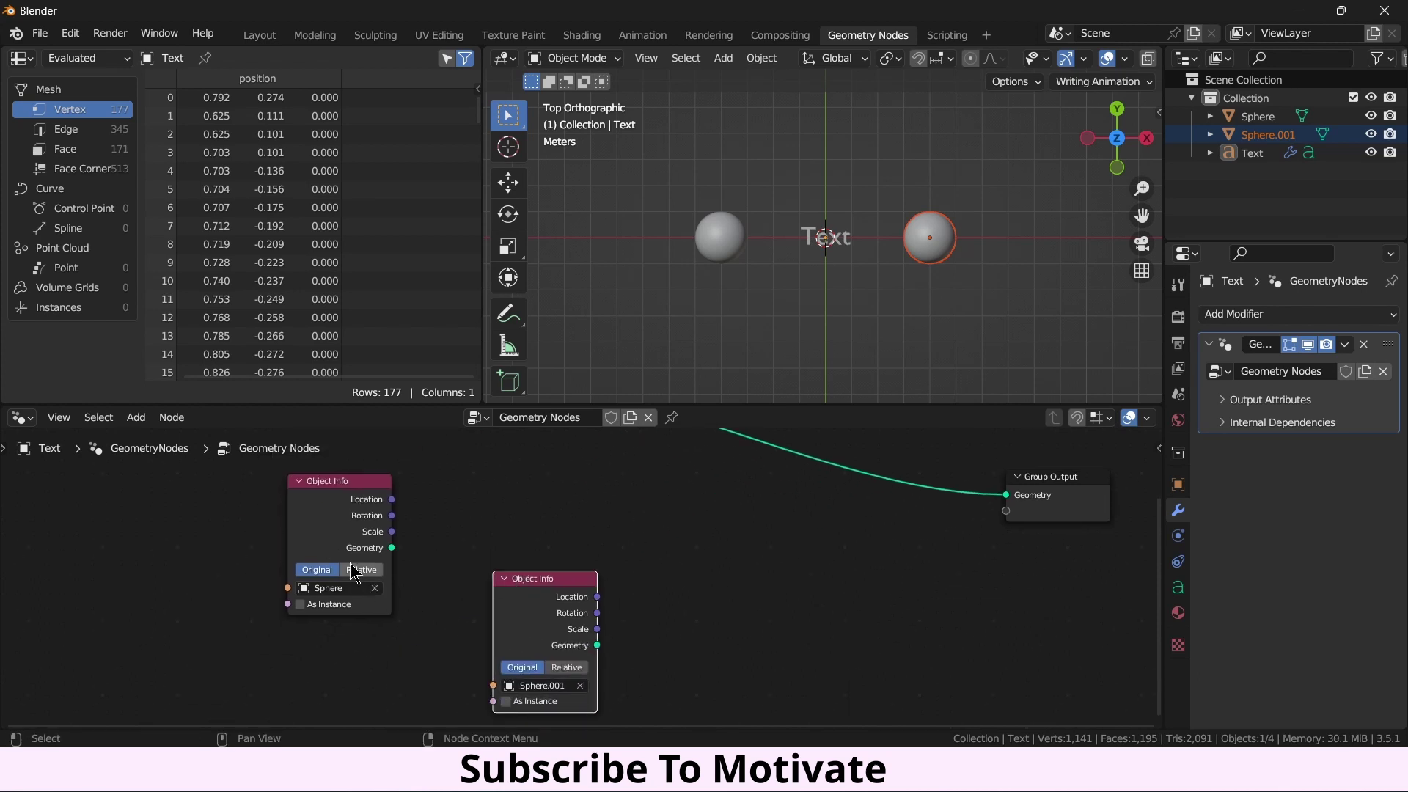
{"action": "left_click", "coordinate": [567, 667]}
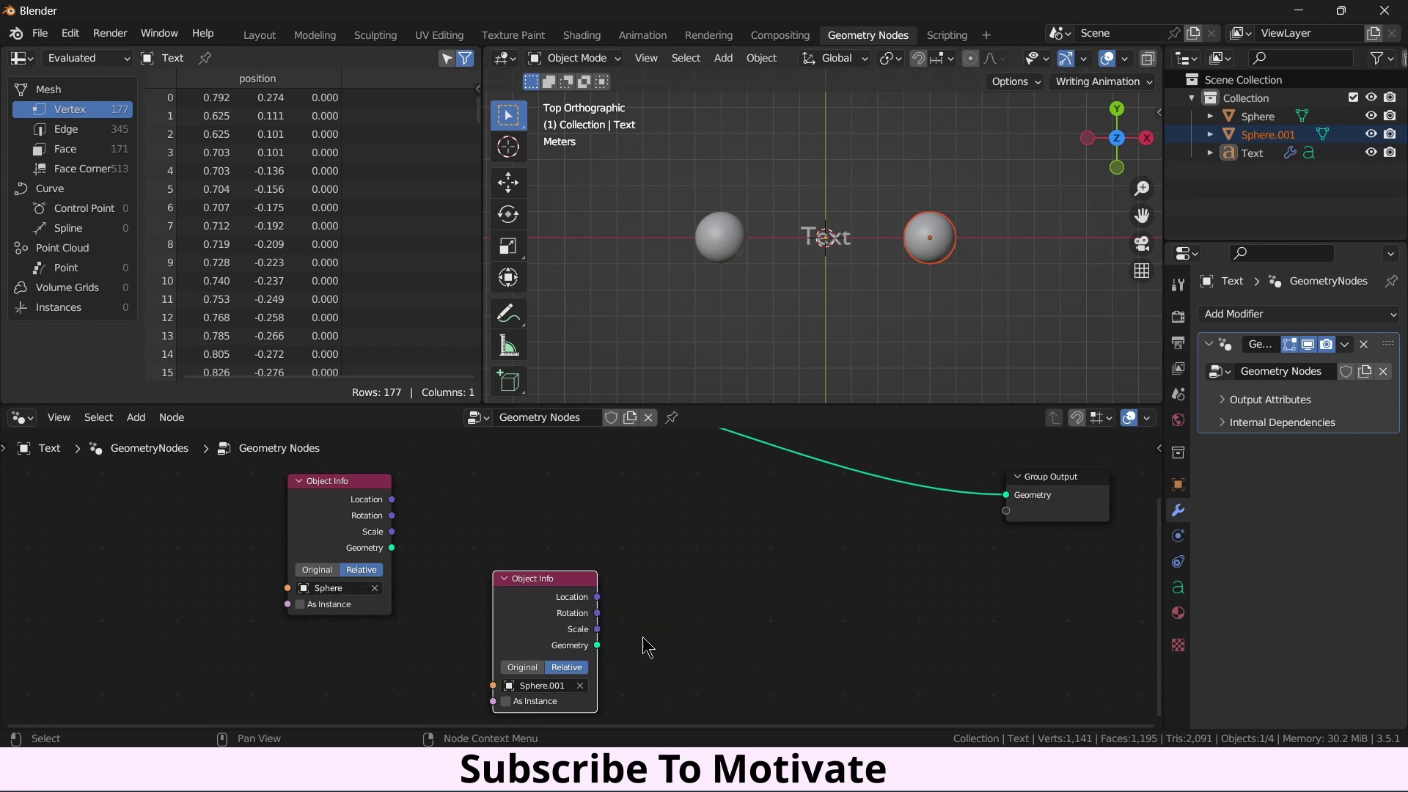
{"action": "left_click_drag", "start_coordinate": [535, 592], "coordinate": [323, 651]}
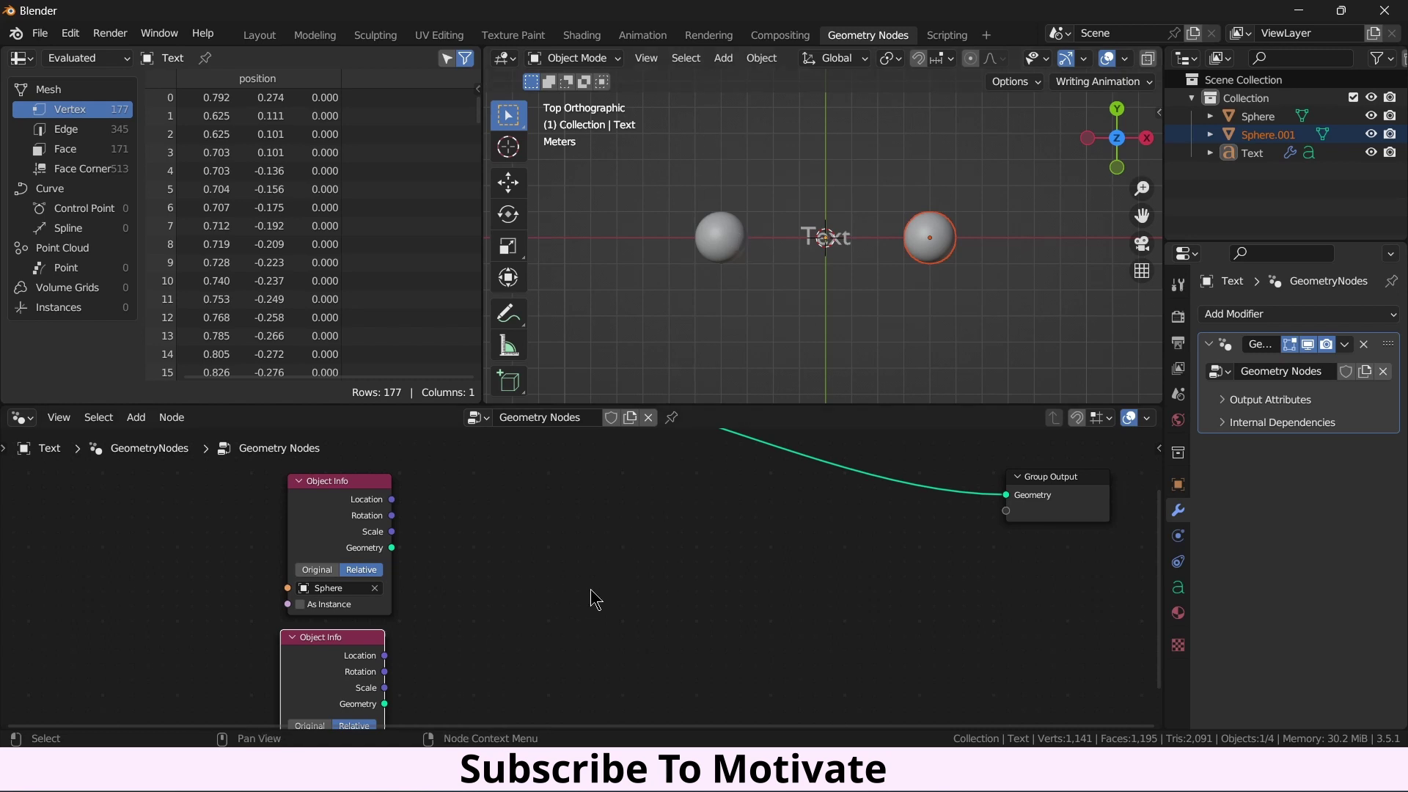
Add a Vector Math node set to Distance, fed by both spheres' Location outputs.
{"action": "key", "text": "shift+a"}
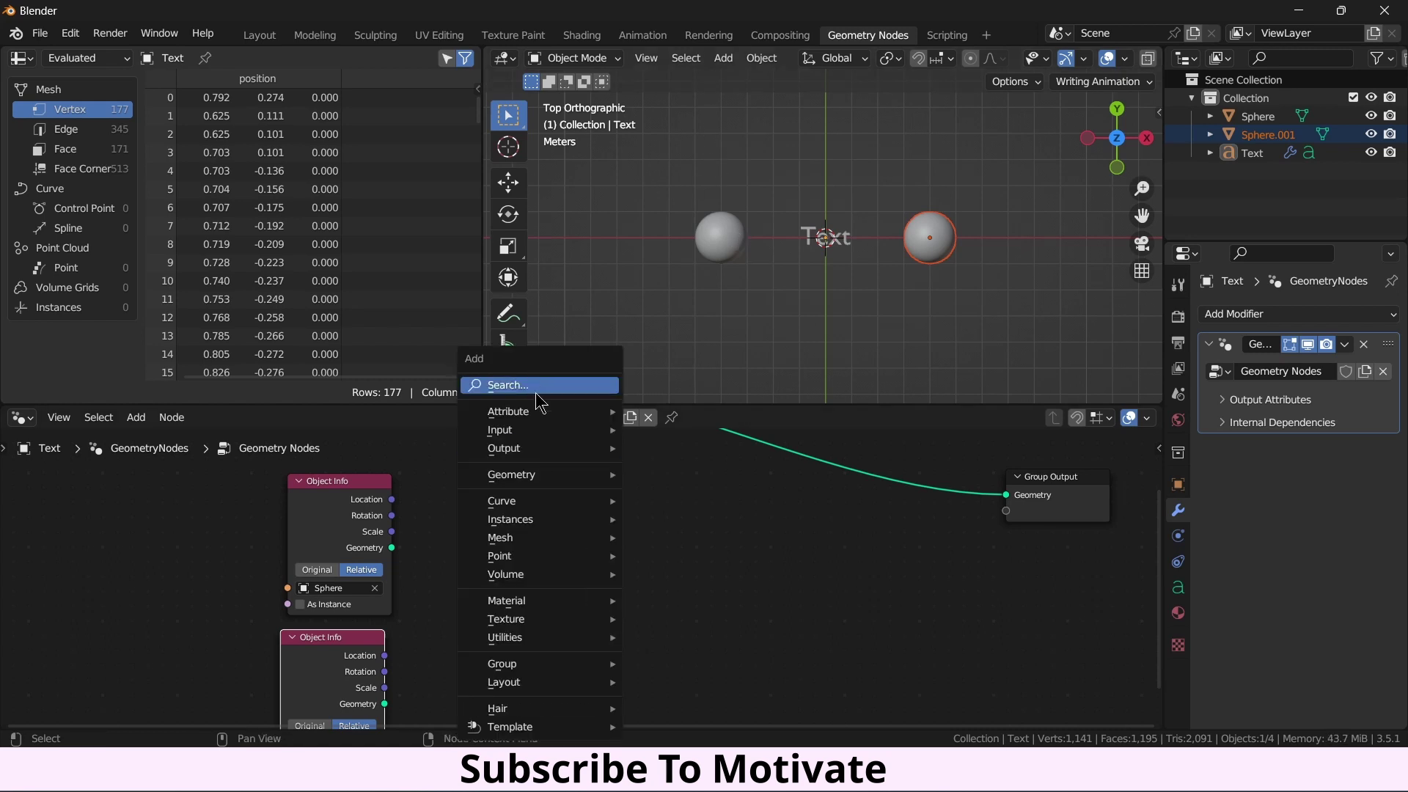
{"action": "left_click", "coordinate": [536, 387]}
{"action": "type", "text": "vec"}
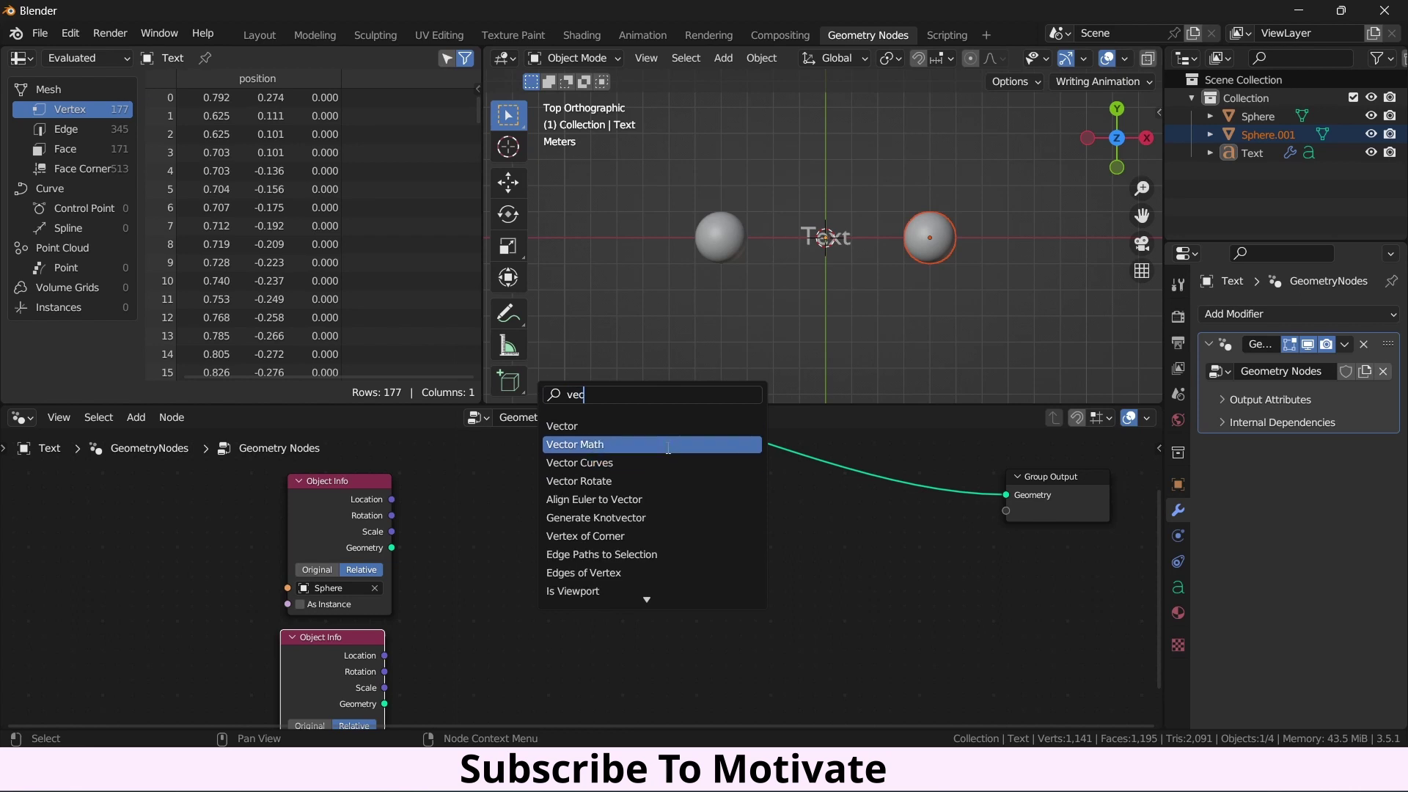
{"action": "left_click", "coordinate": [667, 444]}
{"action": "left_click", "coordinate": [648, 569]}
{"action": "left_click", "coordinate": [578, 539]}
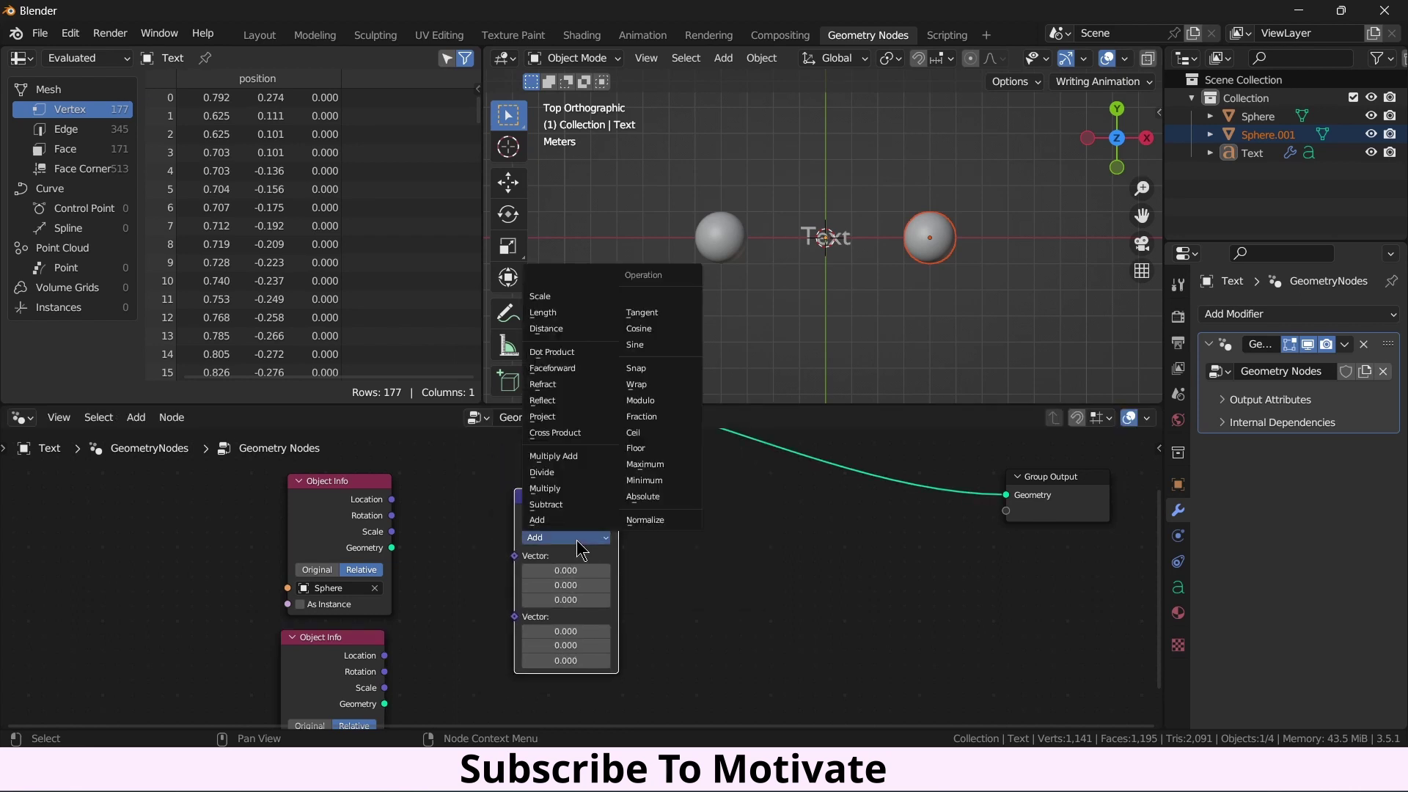
{"action": "left_click", "coordinate": [572, 329]}
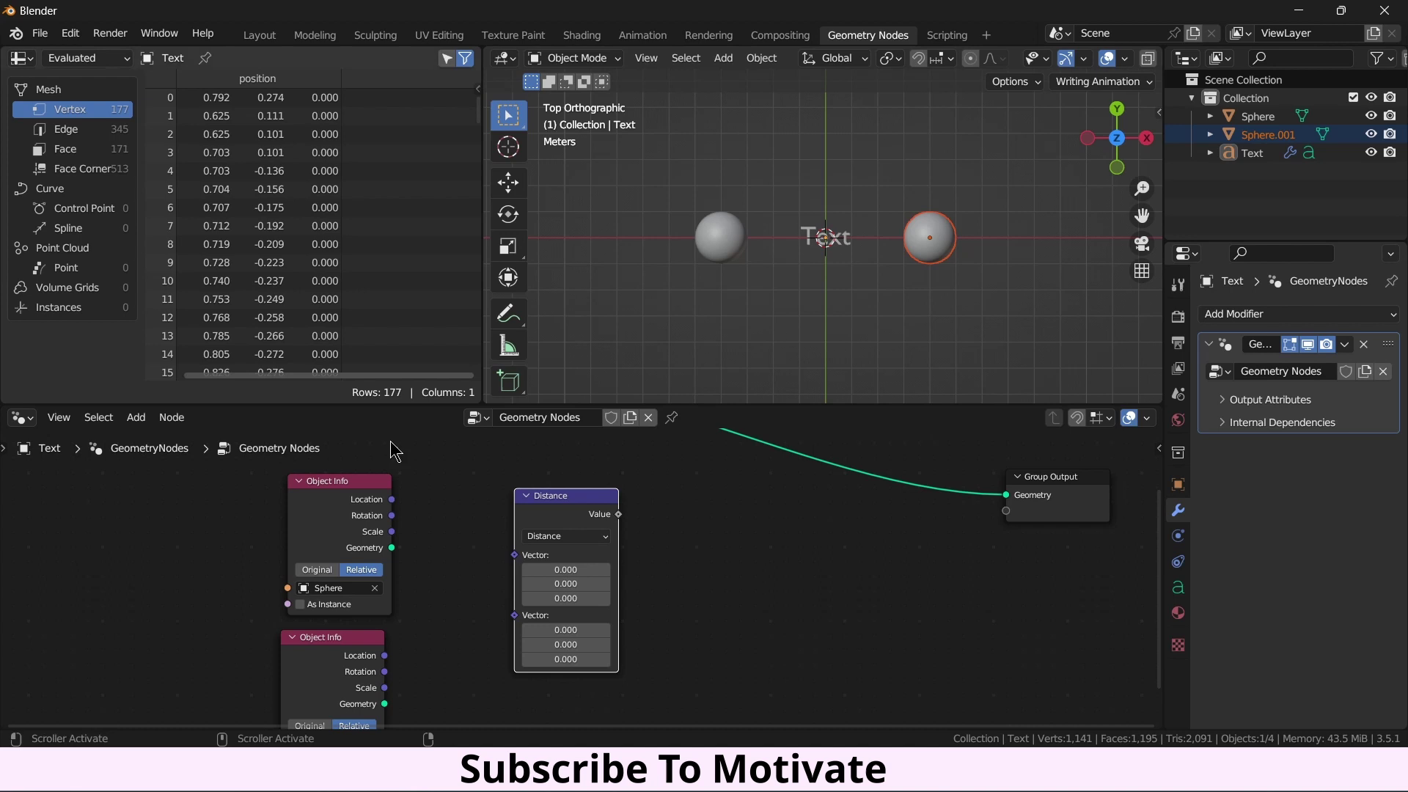
{"action": "left_click_drag", "start_coordinate": [392, 500], "coordinate": [513, 558]}
{"action": "left_click_drag", "start_coordinate": [384, 656], "coordinate": [517, 574]}
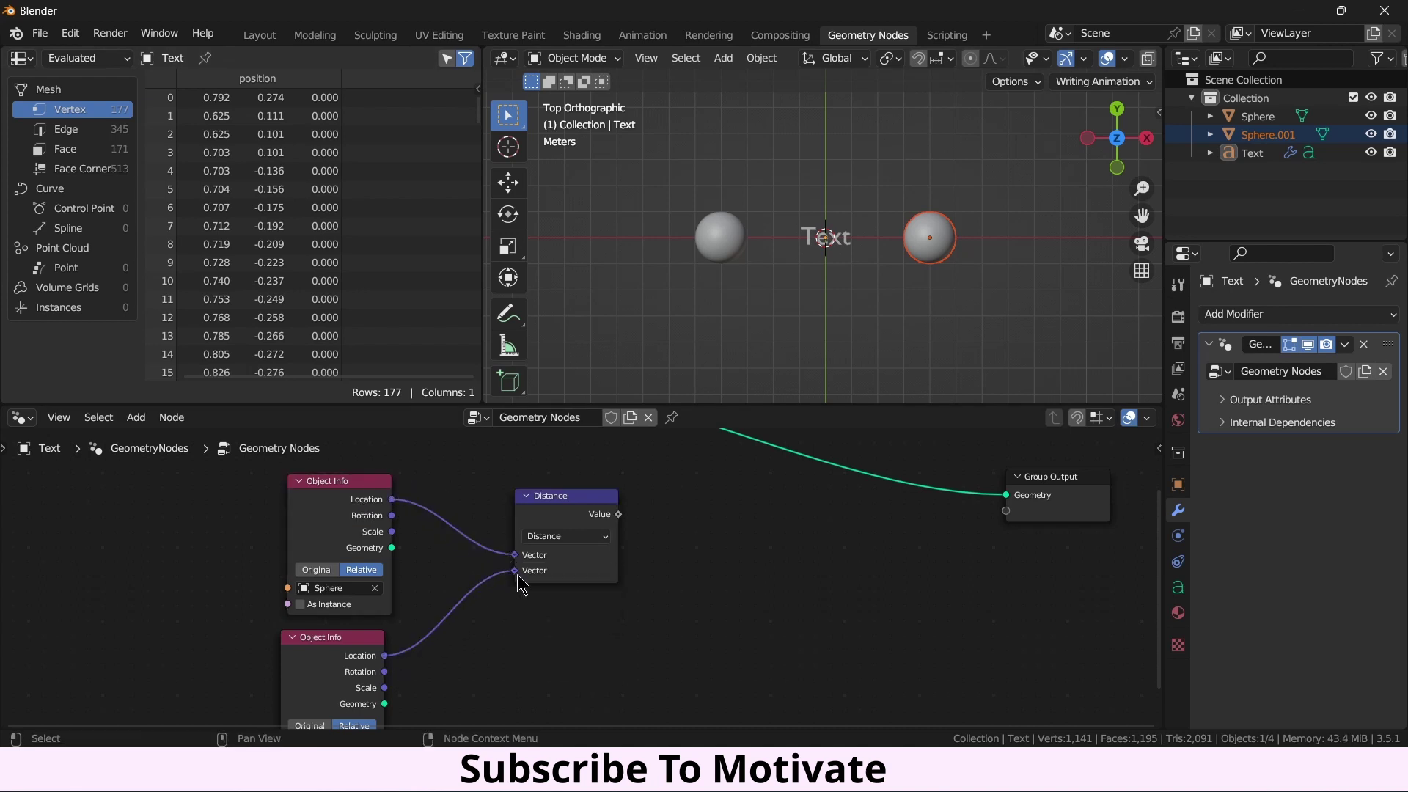
{"action": "left_click_drag", "start_coordinate": [590, 502], "coordinate": [526, 529]}
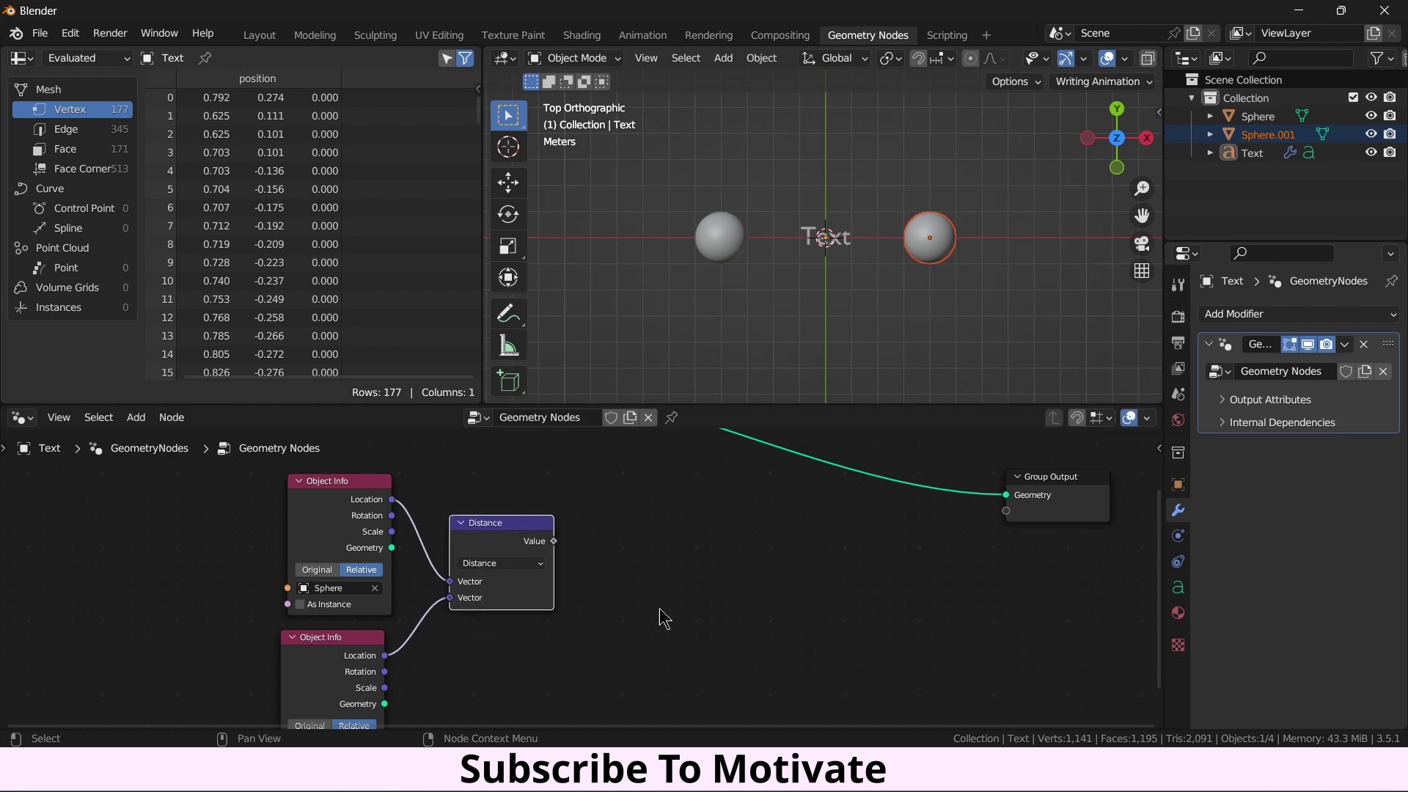
Add a Value to String node and connect the Distance value into it.
{"action": "key", "text": "shift+a"}
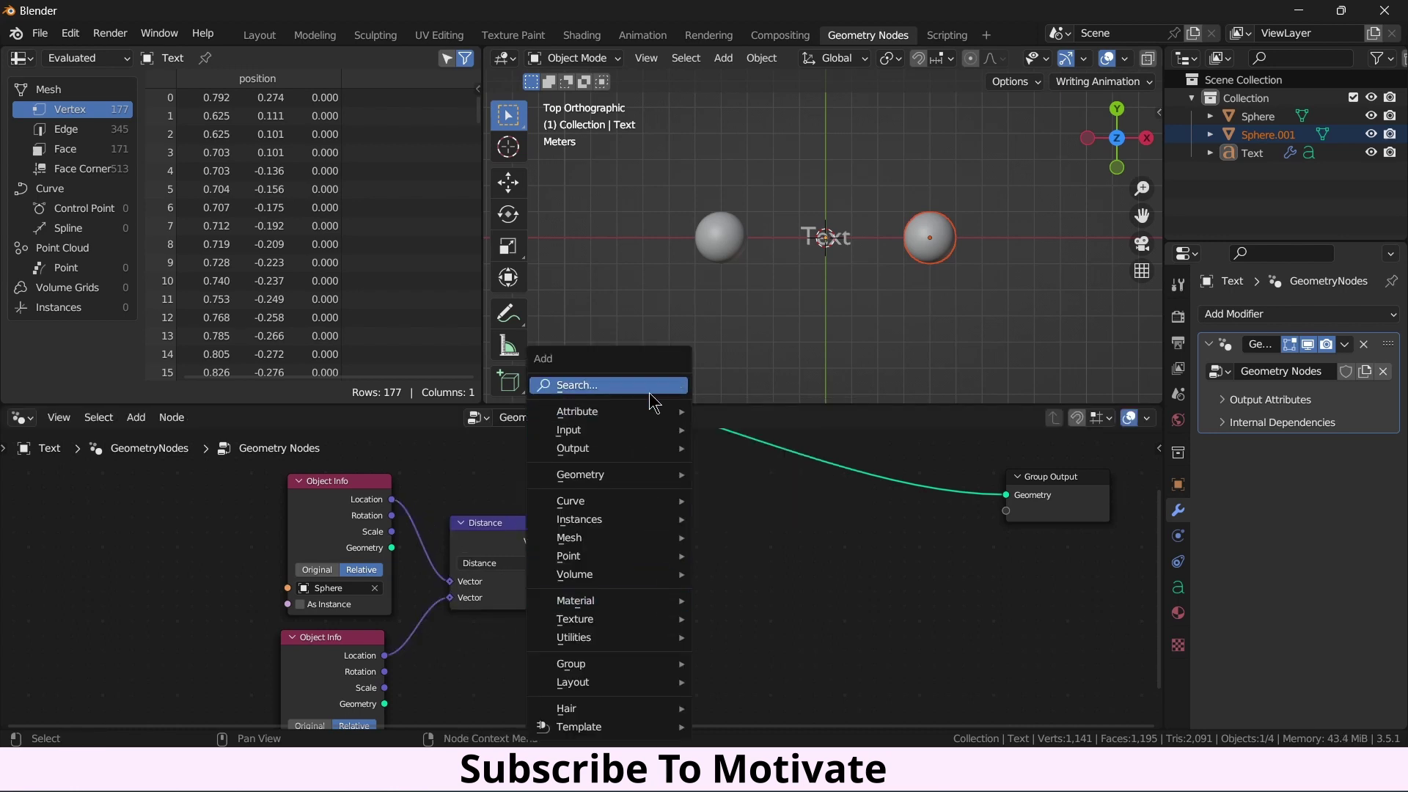
{"action": "left_click", "coordinate": [653, 390]}
{"action": "type", "text": "va"}
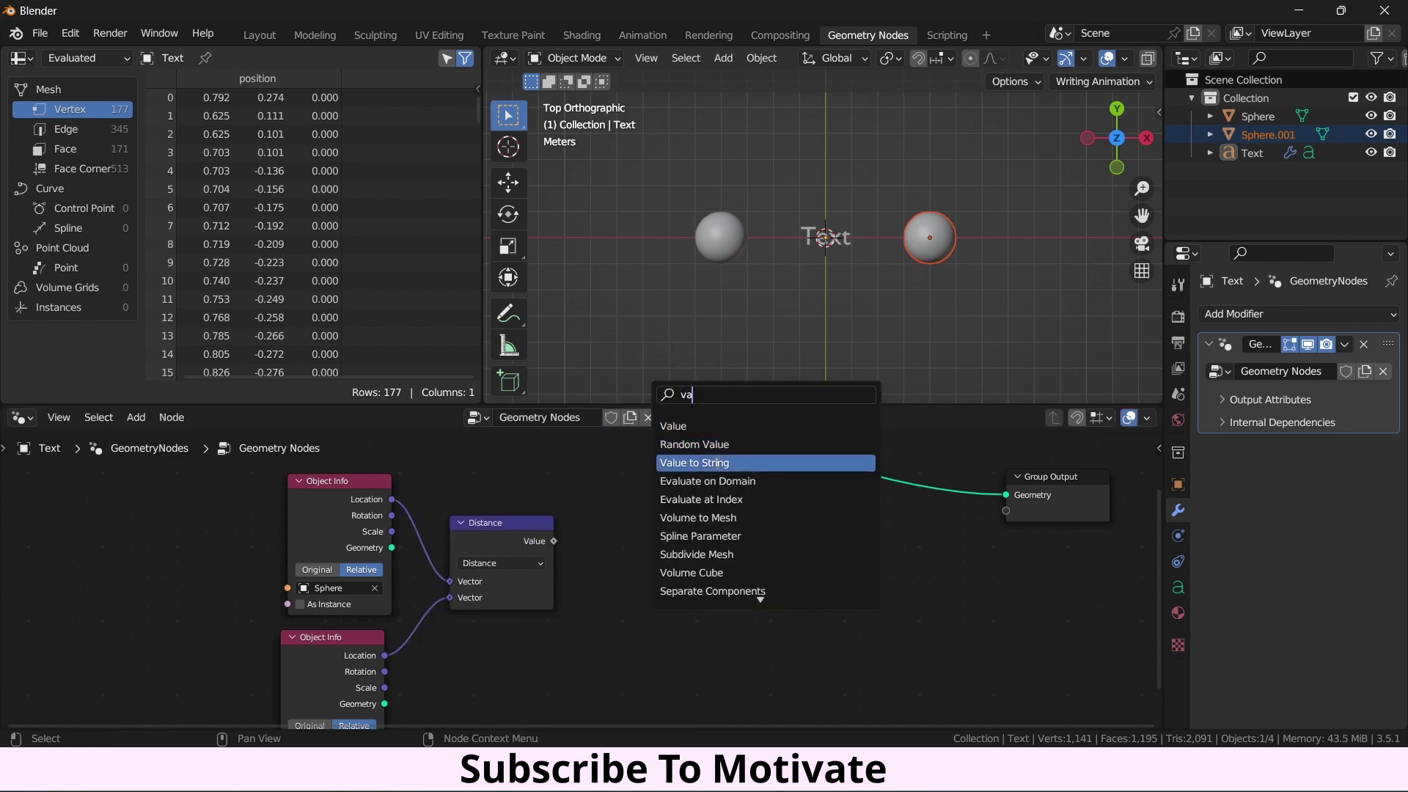
{"action": "left_click", "coordinate": [693, 462]}
{"action": "left_click", "coordinate": [677, 590]}
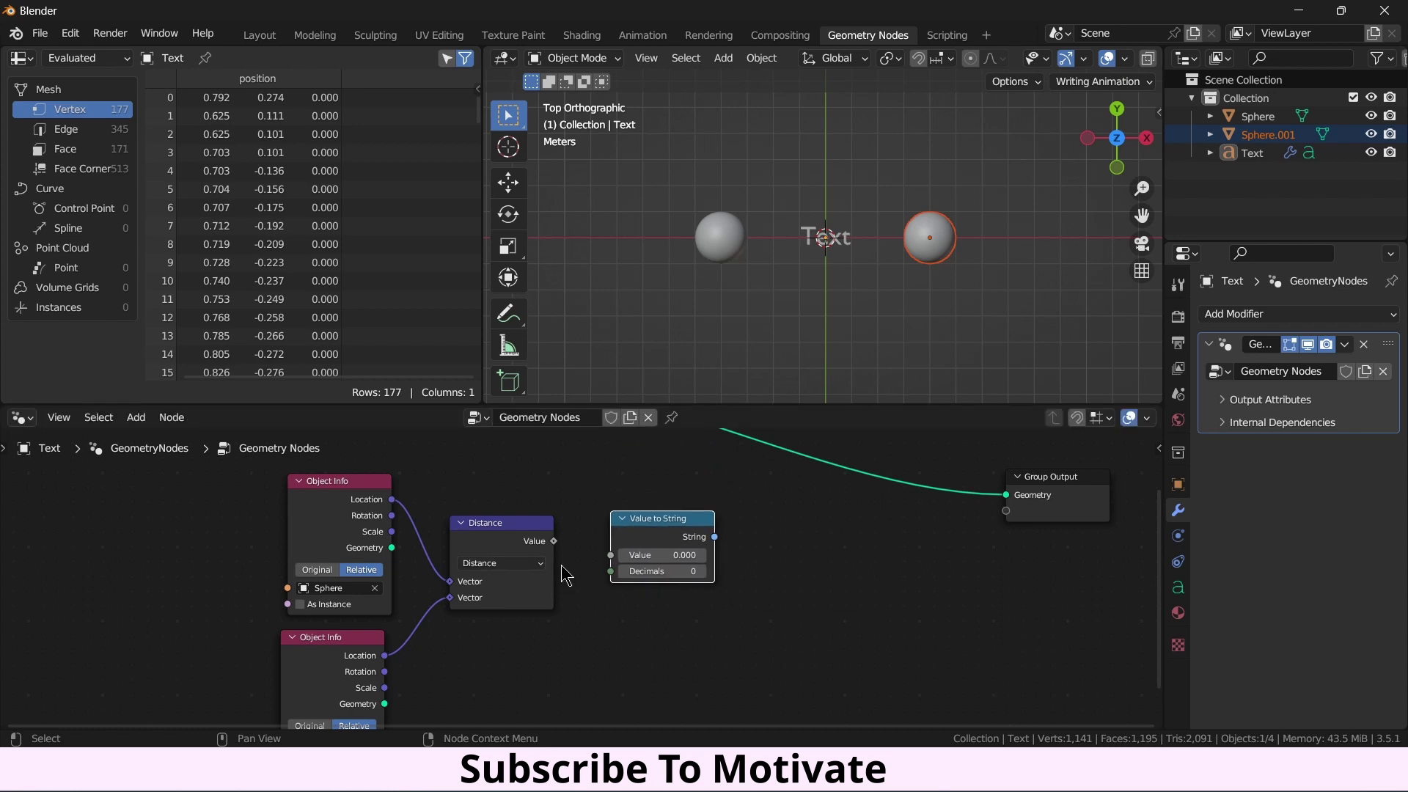
{"action": "left_click_drag", "start_coordinate": [554, 541], "coordinate": [620, 563]}
{"action": "left_click", "coordinate": [774, 616]}
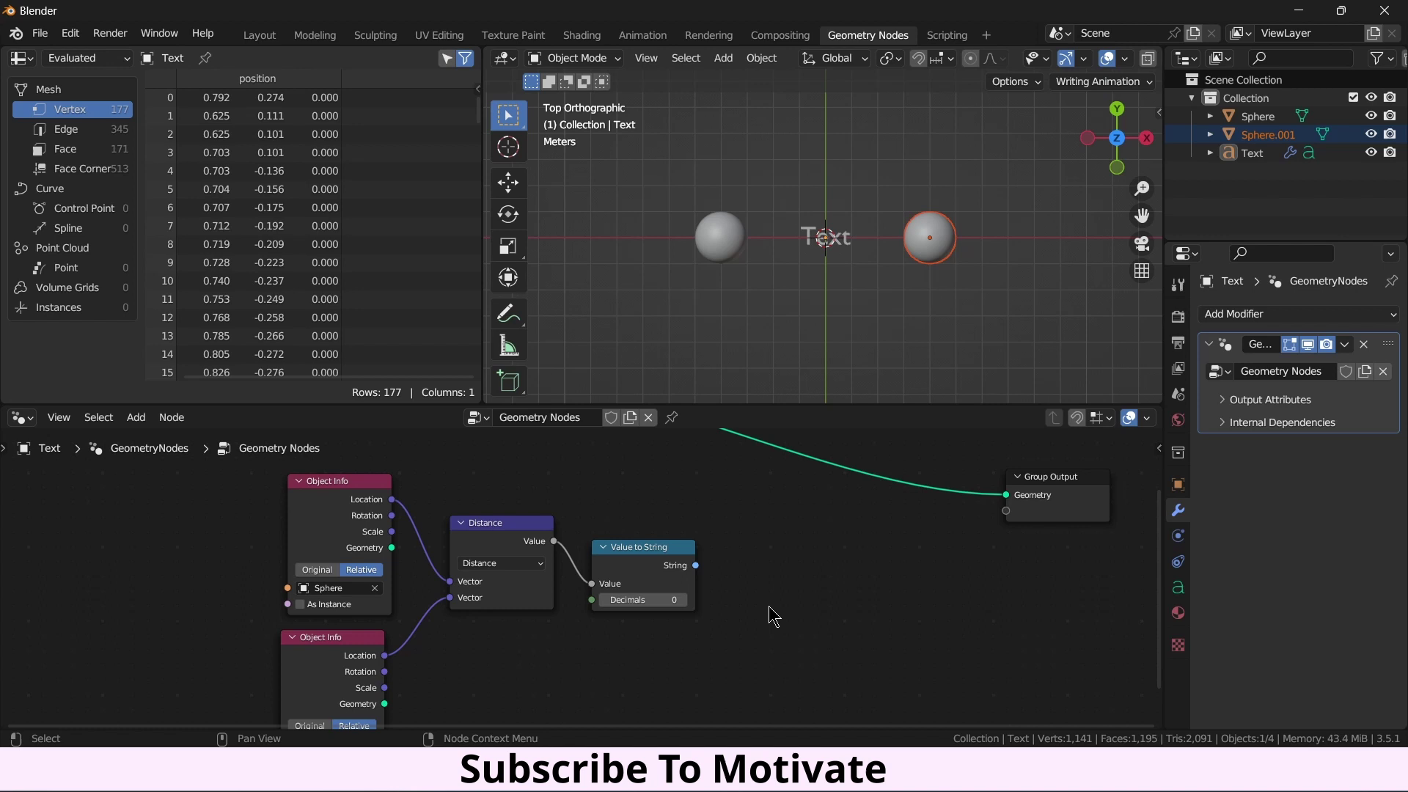
Add a String to Curves node between the Value to String node and Group Output.
{"action": "key", "text": "shift+a"}
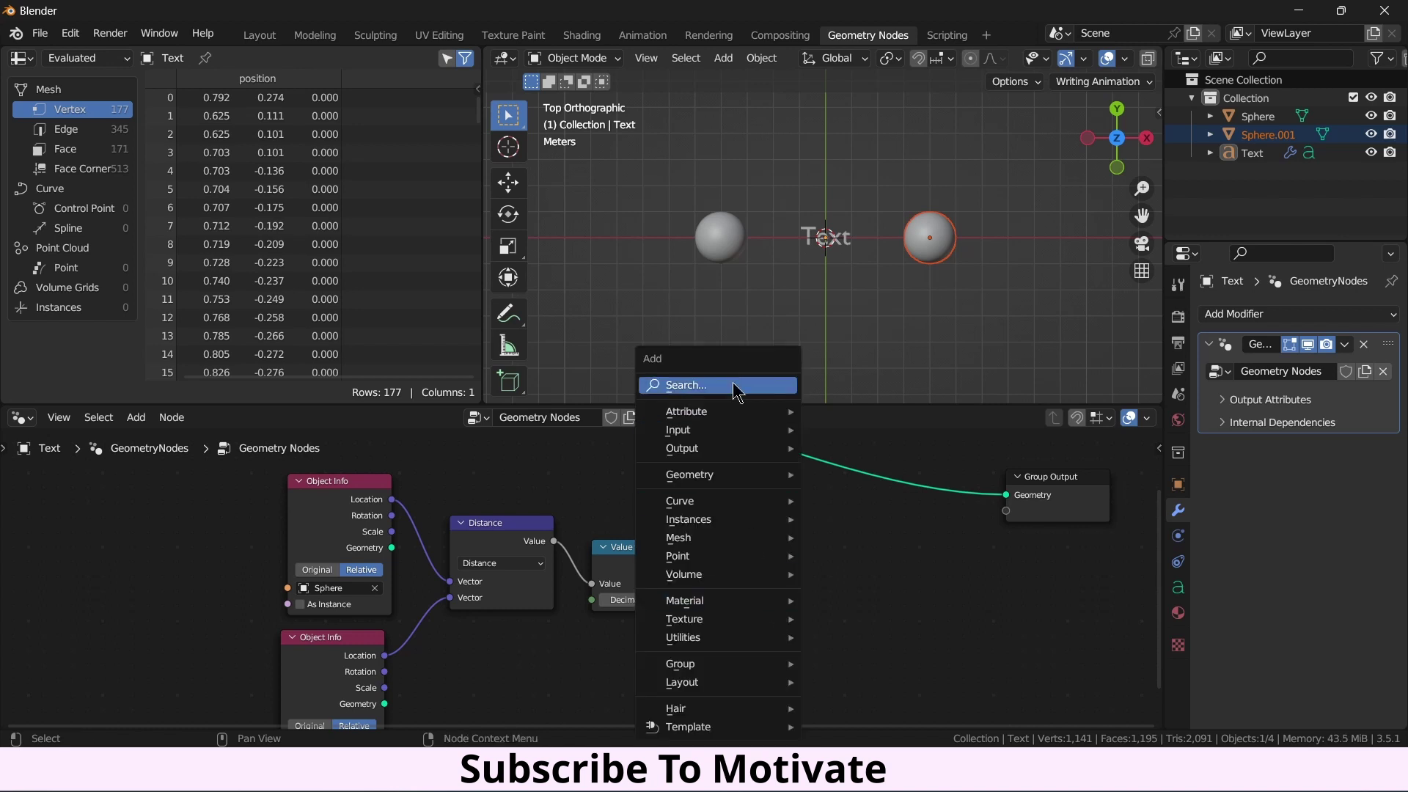
{"action": "type", "text": "str"}
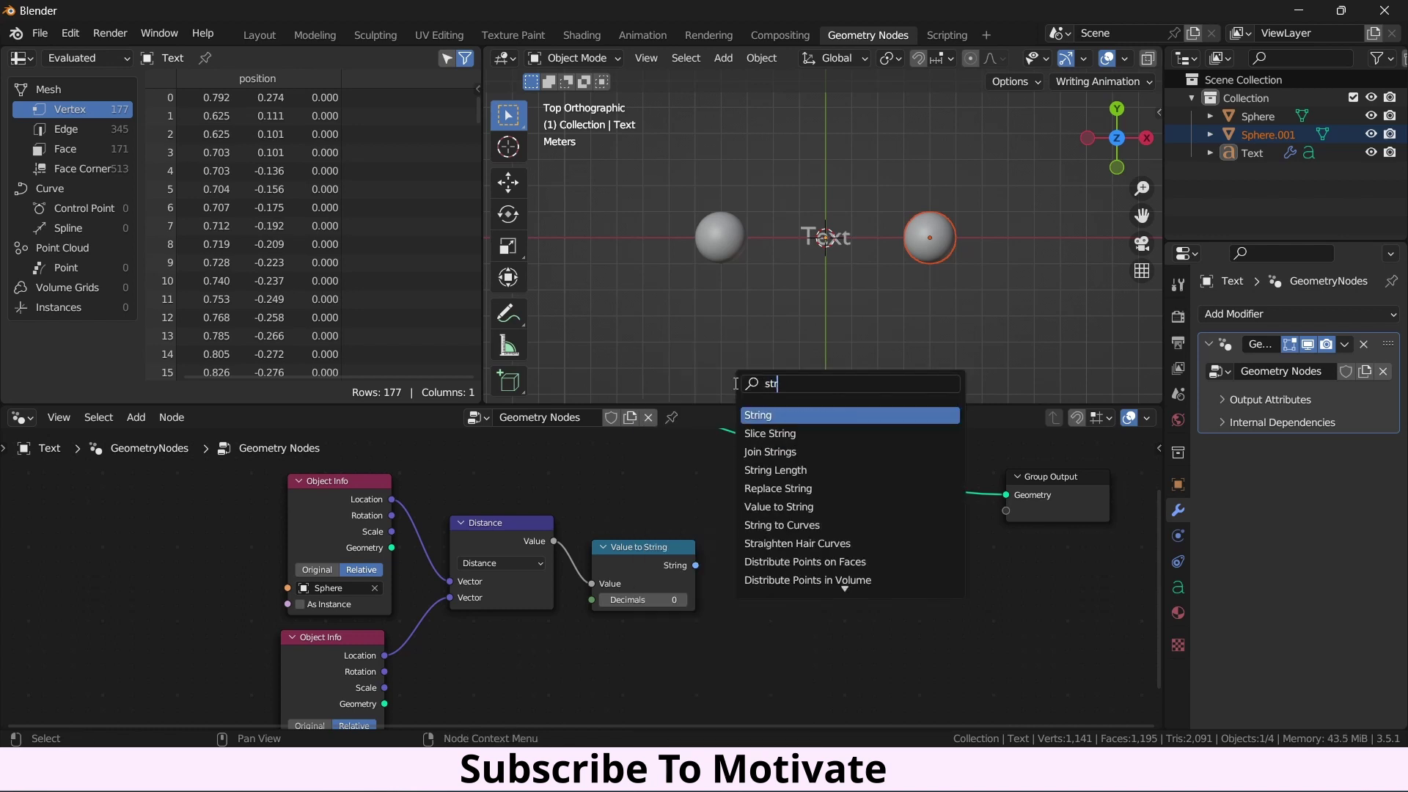
{"action": "left_click", "coordinate": [782, 526]}
{"action": "left_click", "coordinate": [884, 598]}
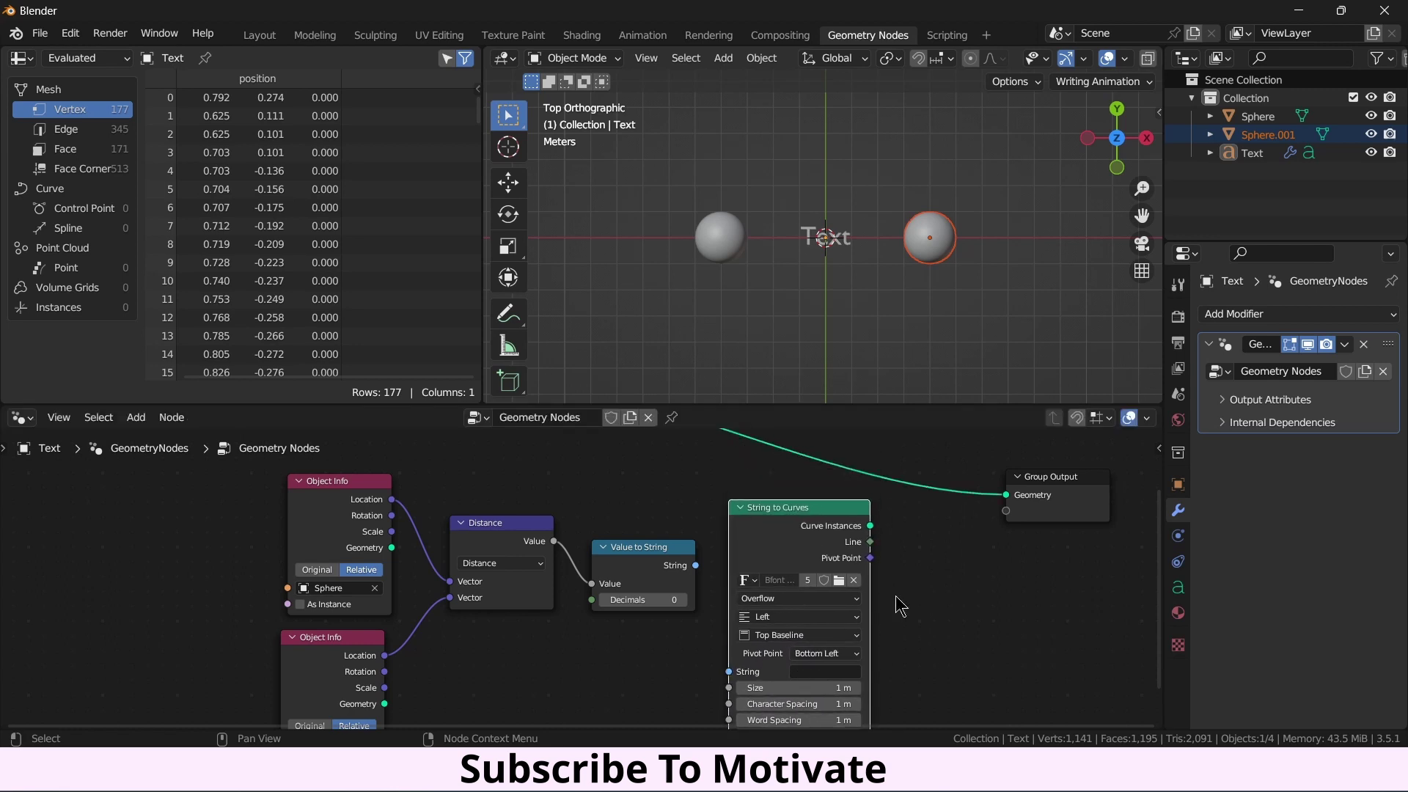
{"action": "left_click_drag", "start_coordinate": [871, 527], "coordinate": [1006, 496]}
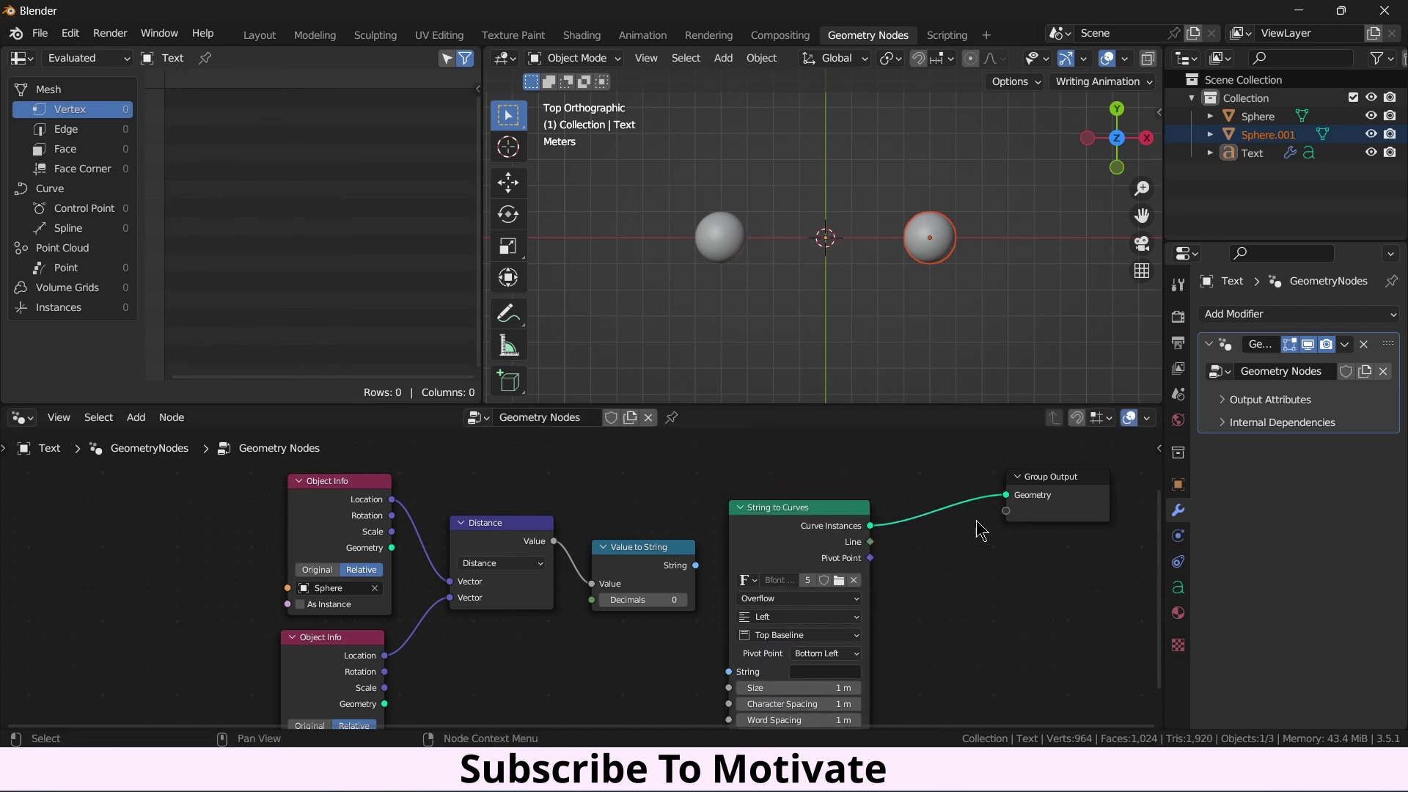
{"action": "left_click_drag", "start_coordinate": [696, 565], "coordinate": [729, 672]}
{"action": "key", "text": "KP_Decimal"}
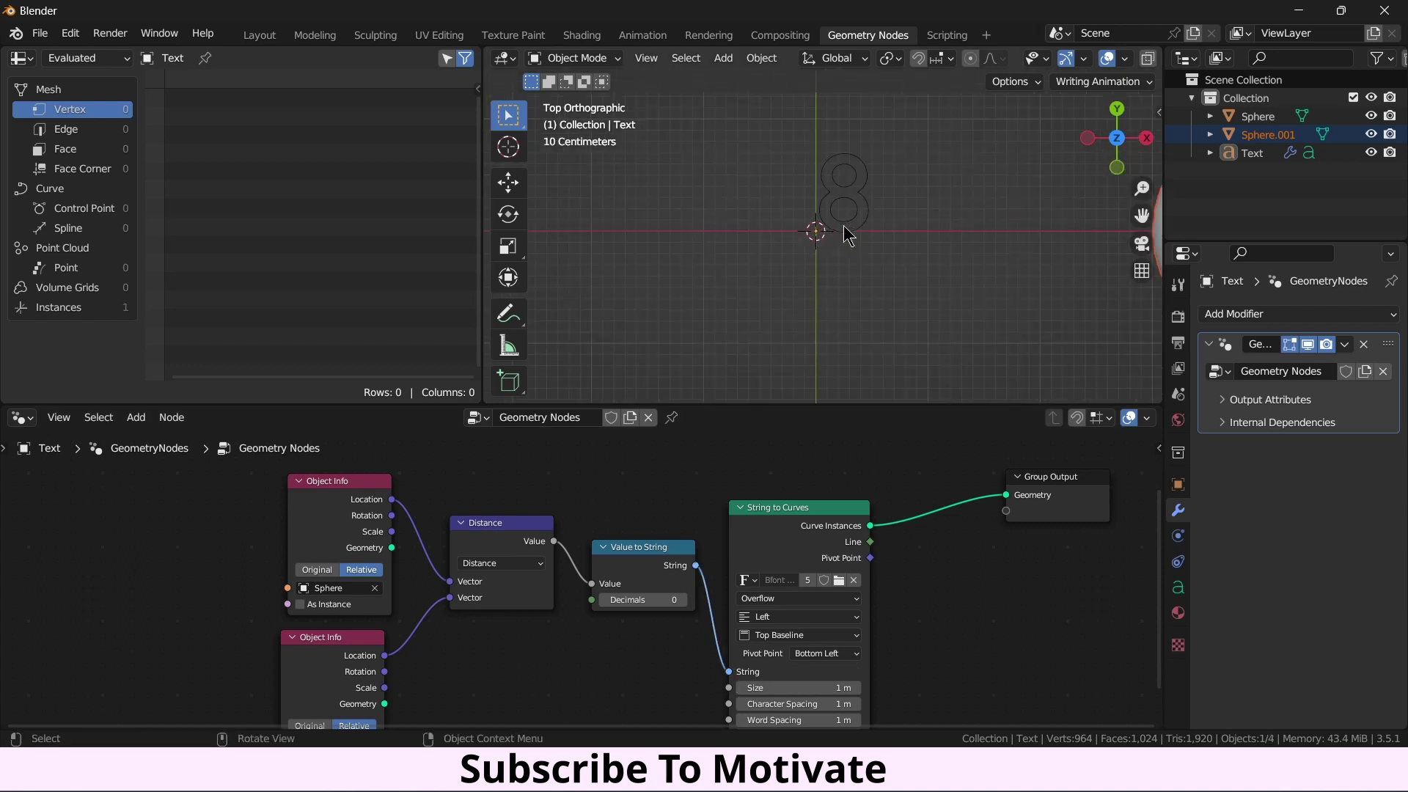
Set the String to Curves alignment to Center and Middle, and tidy the node layout.
{"action": "left_click", "coordinate": [828, 627]}
{"action": "left_click", "coordinate": [810, 648]}
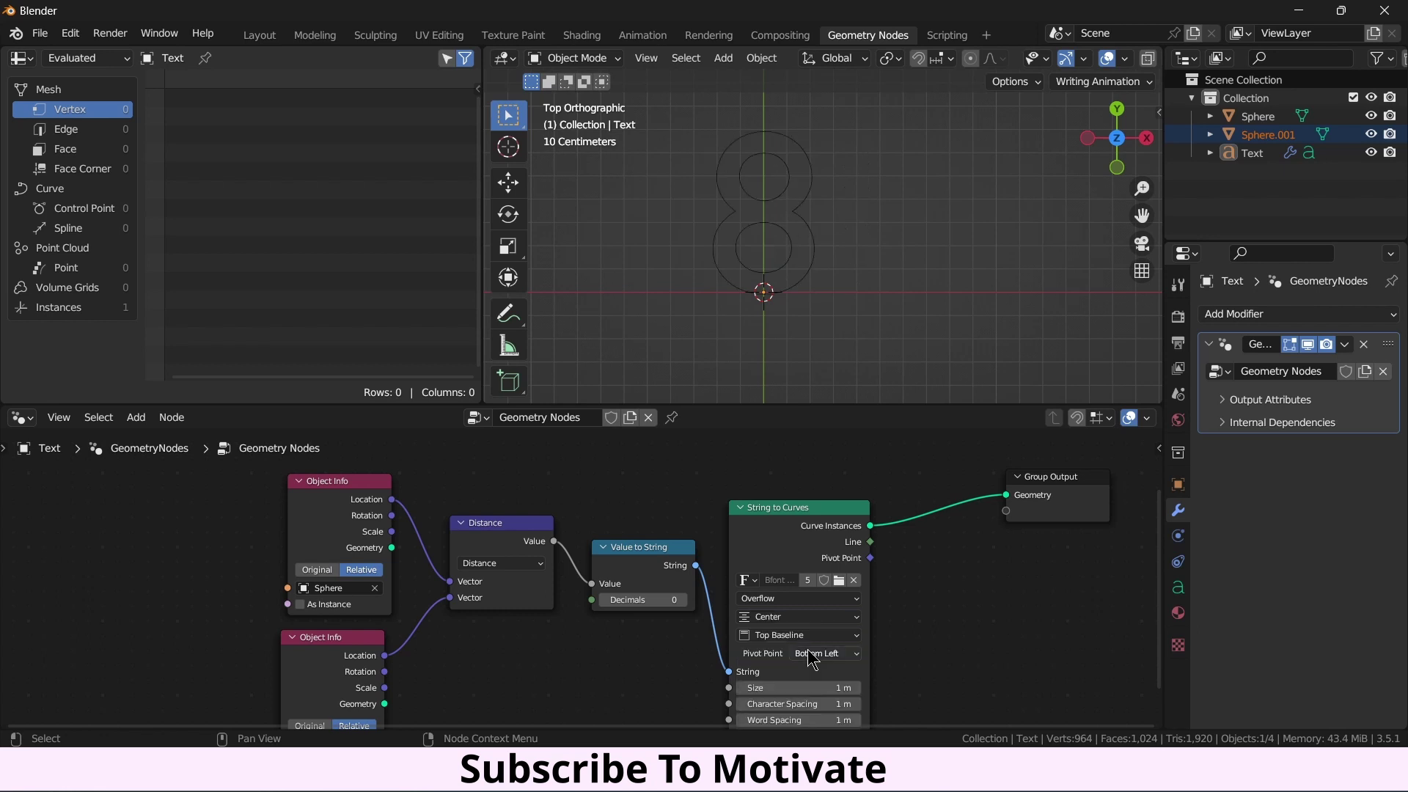
{"action": "middle_click_drag", "start_coordinate": [966, 638], "coordinate": [939, 530]}
{"action": "left_click", "coordinate": [781, 541]}
{"action": "left_click", "coordinate": [803, 596]}
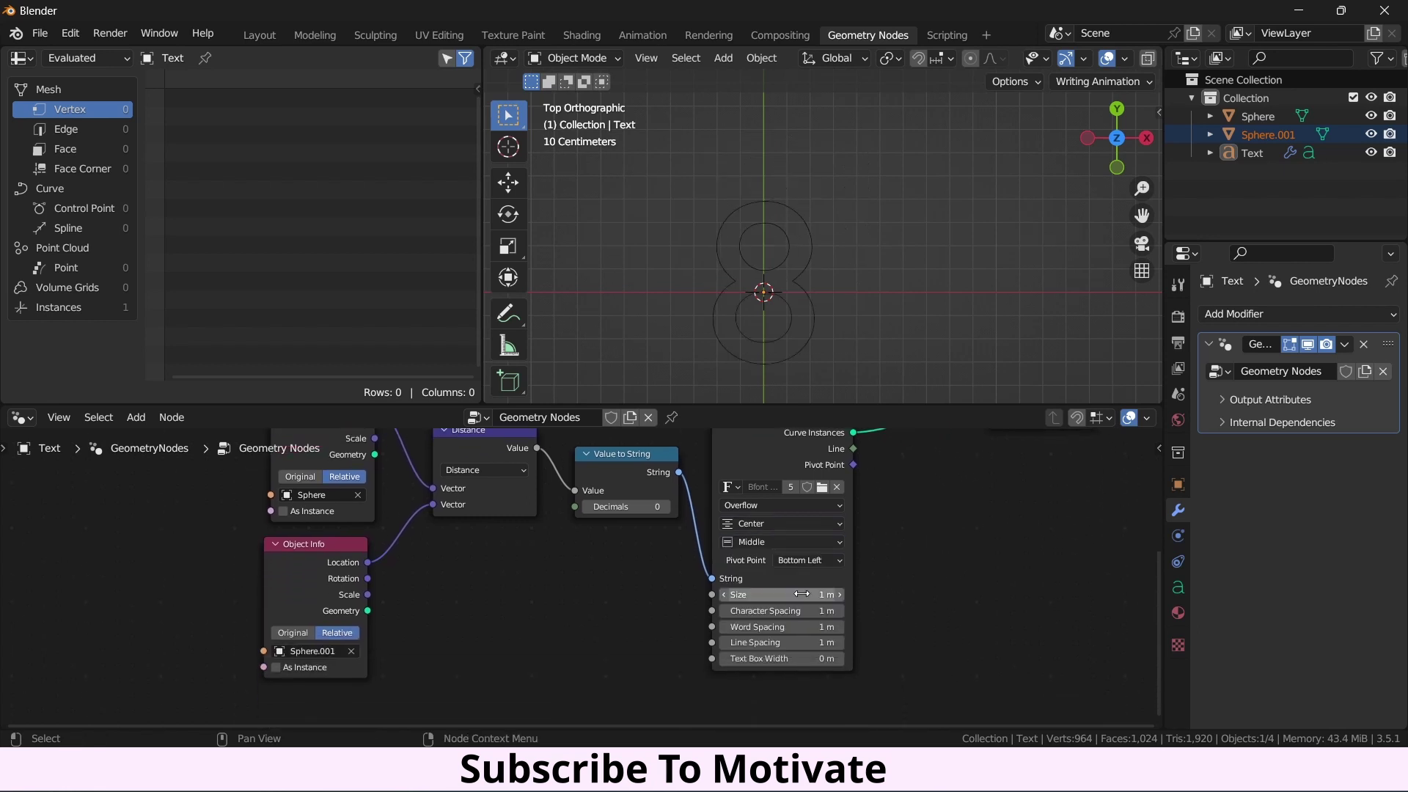
{"action": "scroll", "coordinate": [944, 513], "scroll_direction": "down", "scroll_amount": 1}
{"action": "scroll", "coordinate": [946, 517], "scroll_direction": "down", "scroll_amount": 1}
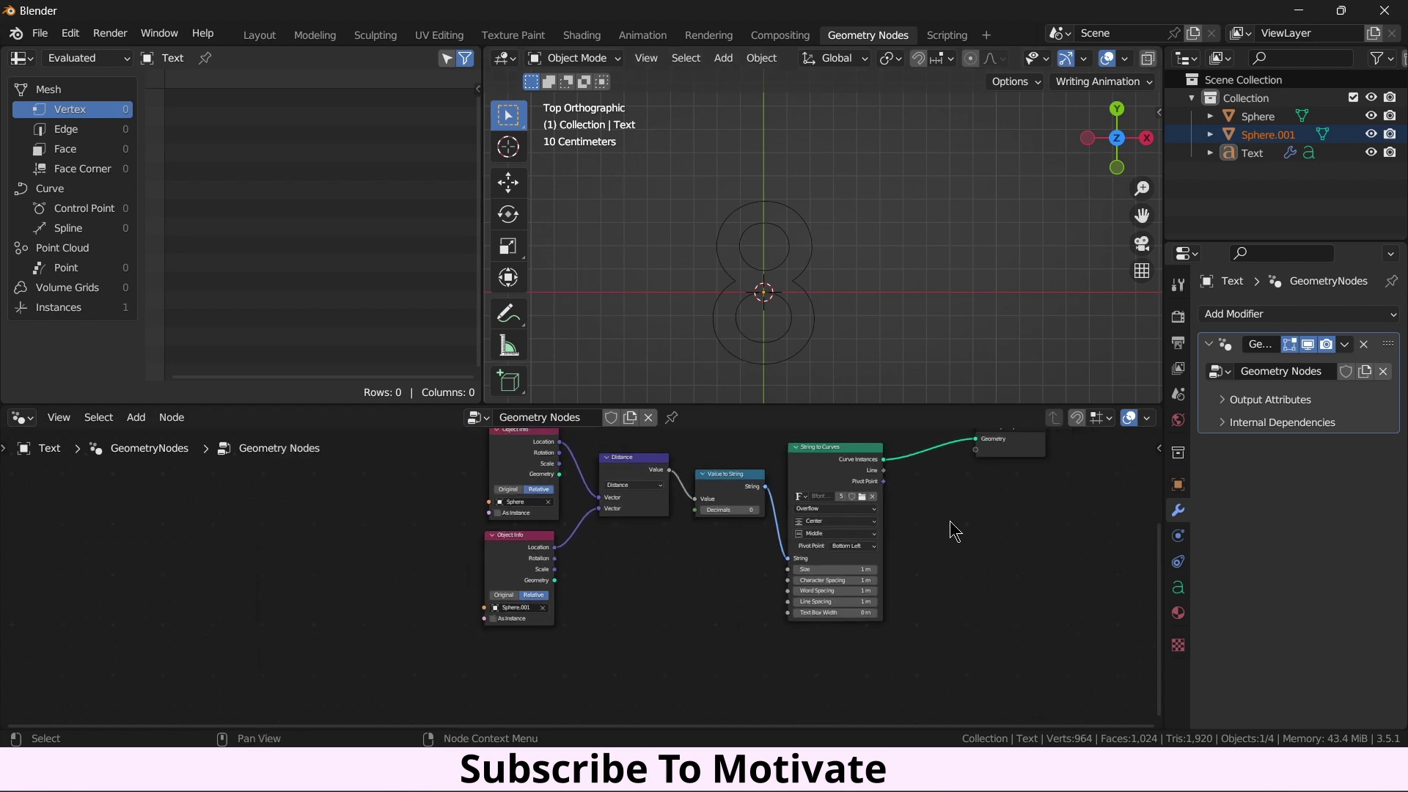
{"action": "middle_click_drag", "start_coordinate": [952, 528], "coordinate": [660, 631]}
{"action": "left_click_drag", "start_coordinate": [734, 550], "coordinate": [970, 534]}
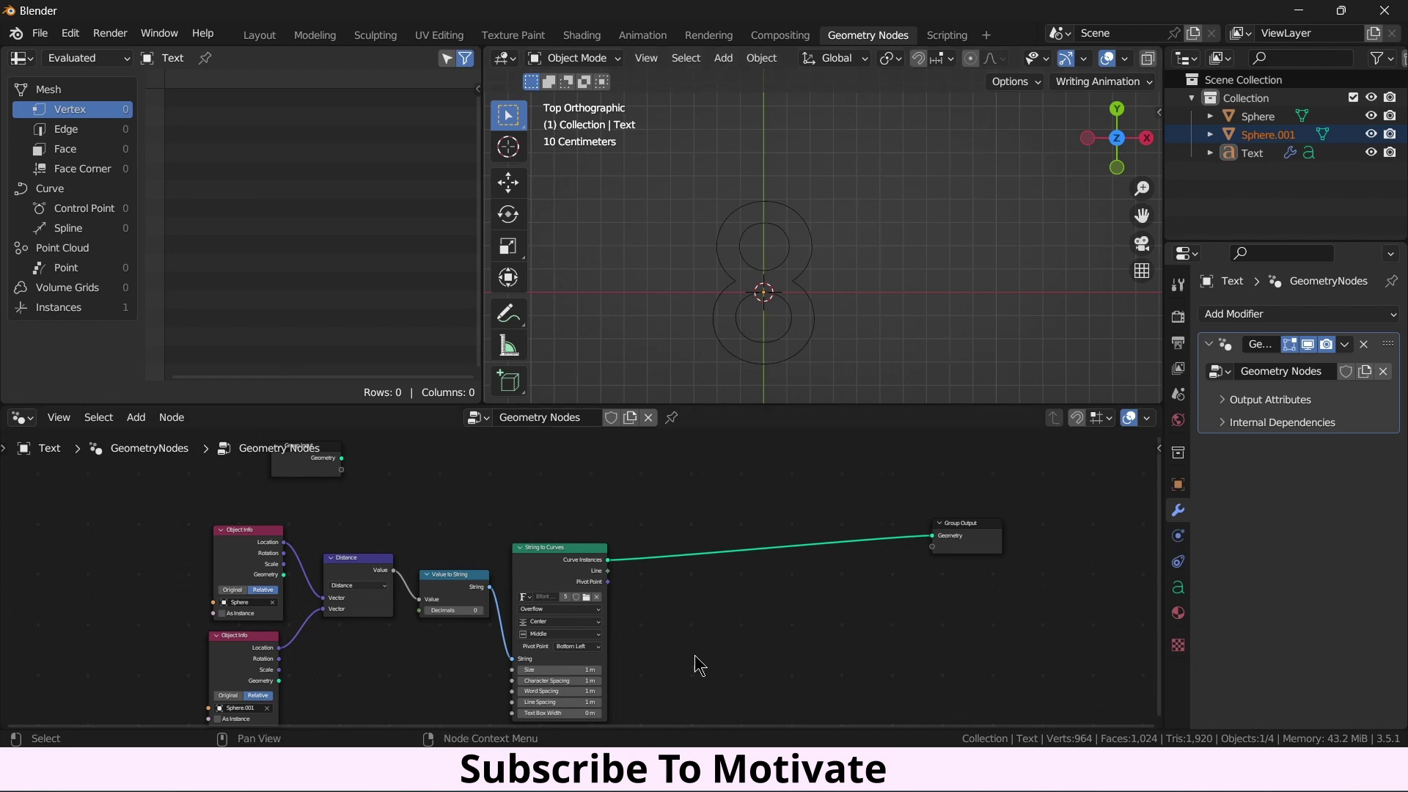
Insert a Fill Curve node into the link to Group Output and return to top view.
{"action": "key", "text": "shift+a"}
{"action": "left_click", "coordinate": [706, 372]}
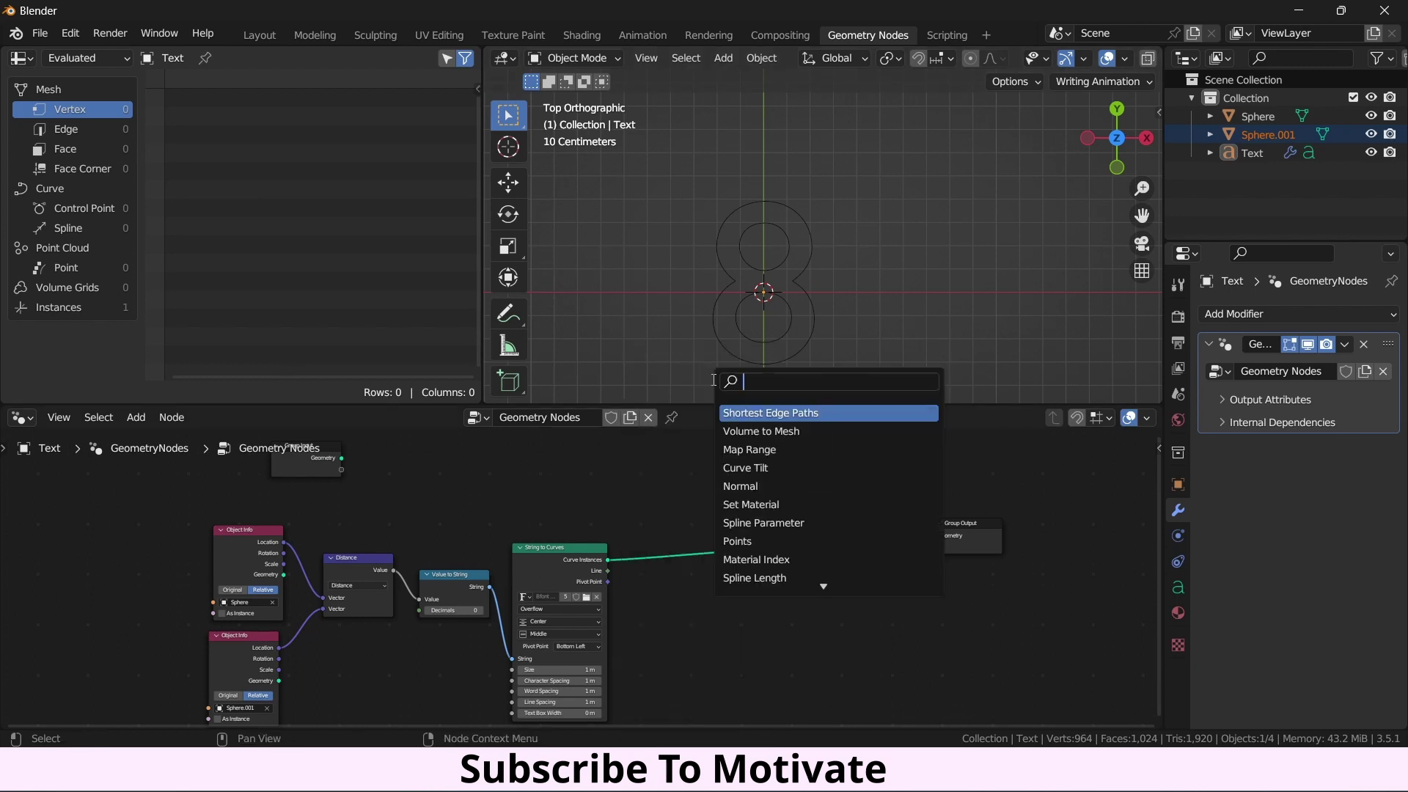
{"action": "type", "text": "fil"}
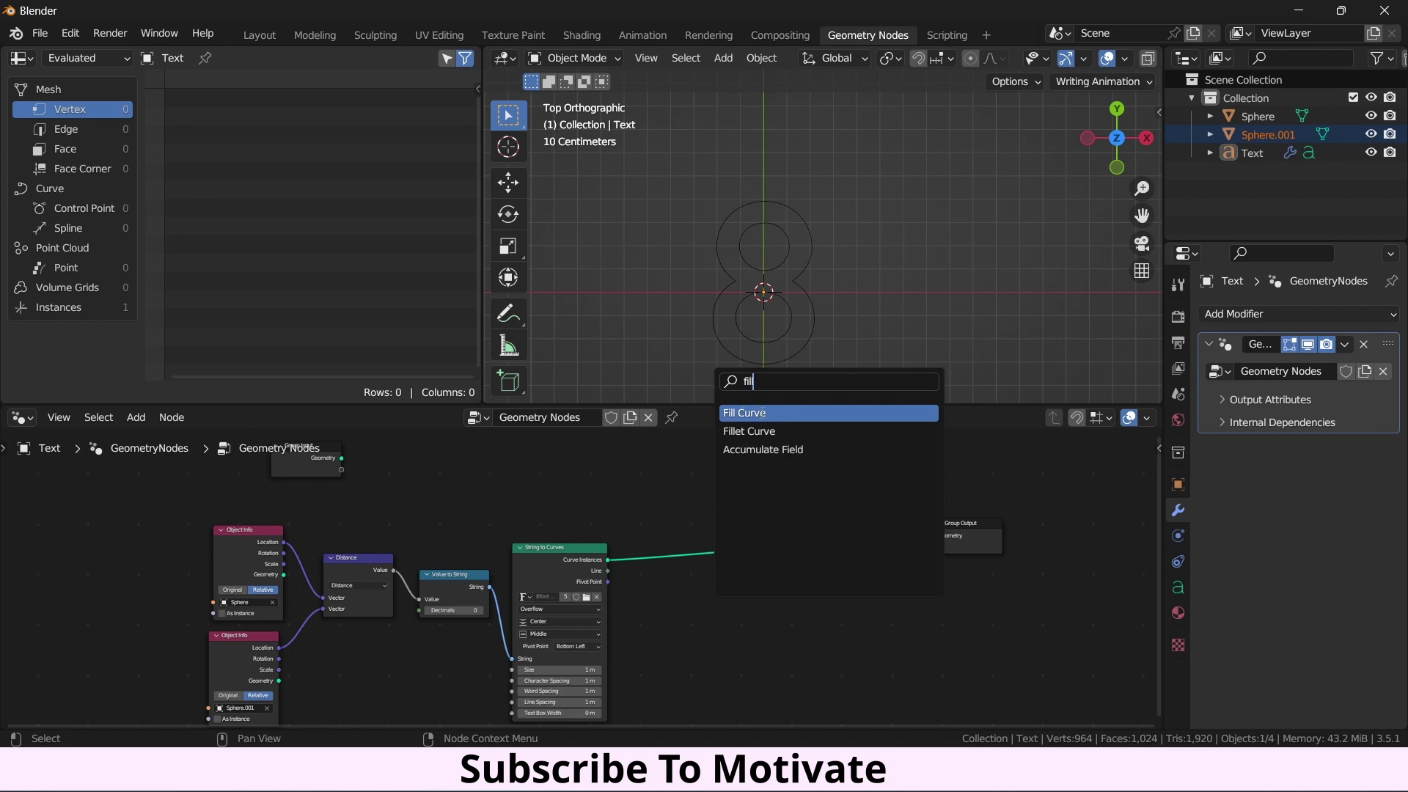
{"action": "left_click", "coordinate": [763, 413]}
{"action": "left_click", "coordinate": [701, 580]}
{"action": "scroll", "coordinate": [772, 586], "scroll_direction": "up", "scroll_amount": 1}
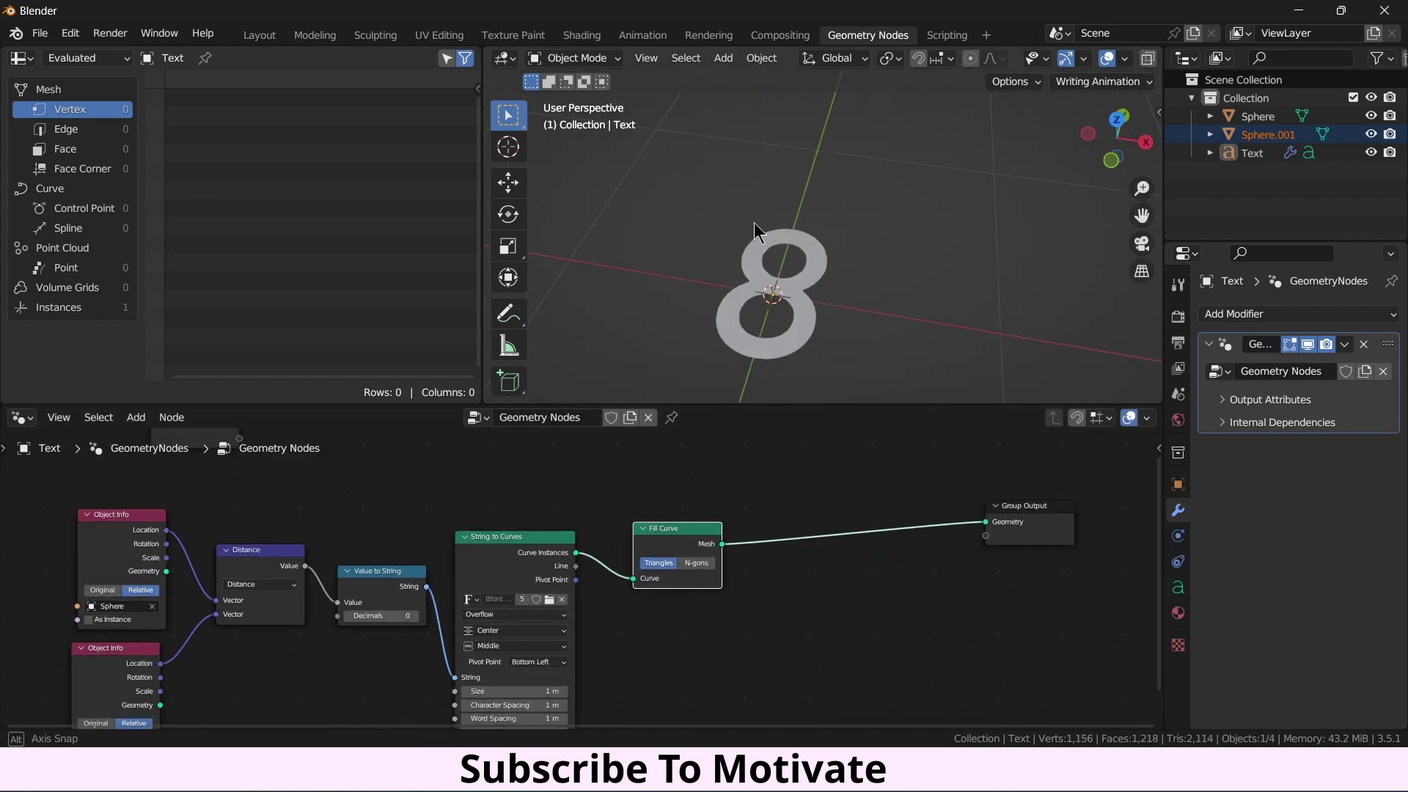
{"action": "middle_click_drag", "start_coordinate": [755, 233], "coordinate": [810, 286], "text": "alt"}
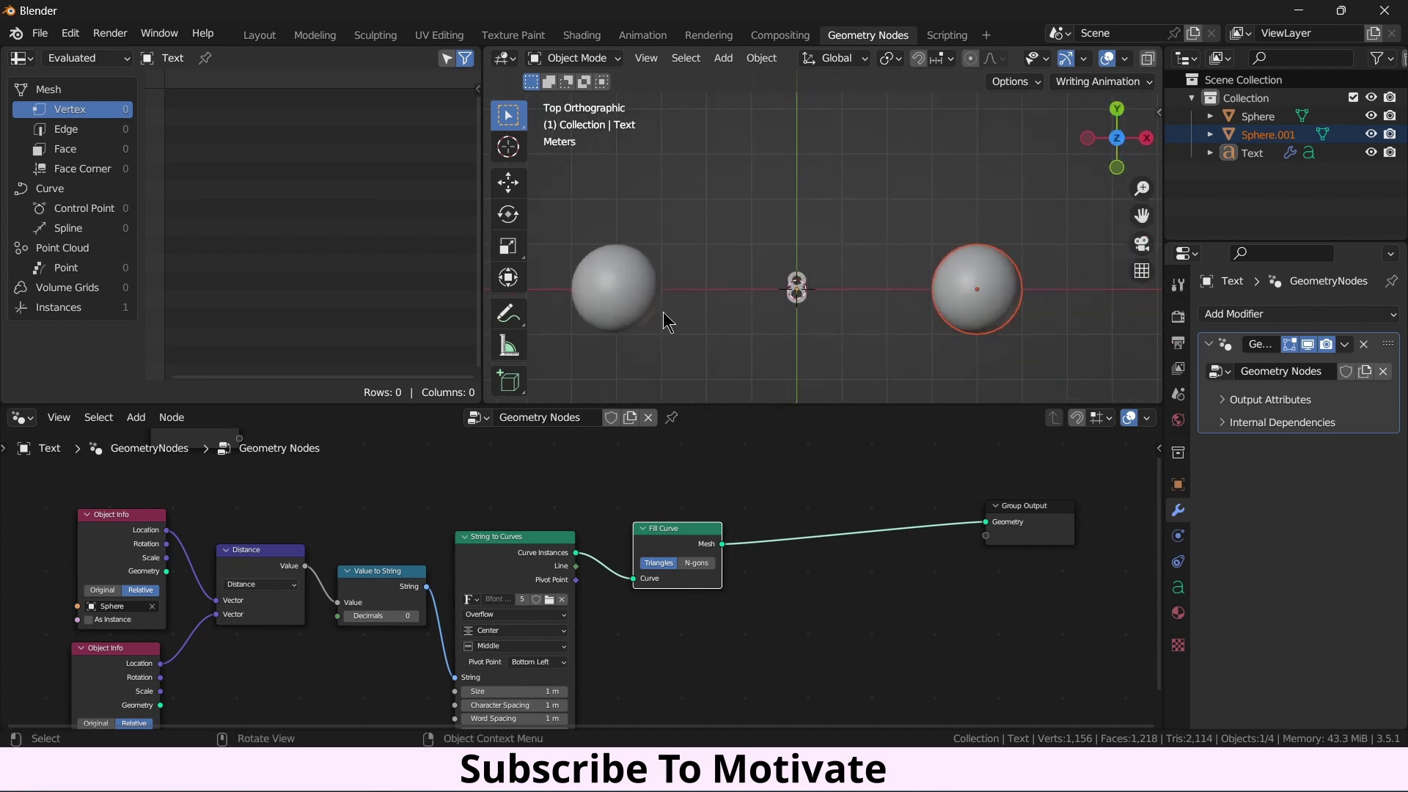
{"action": "left_click", "coordinate": [622, 311]}
Set the Value to String node to 2 decimals so the text reads 8.00.
{"action": "key", "text": "g"}
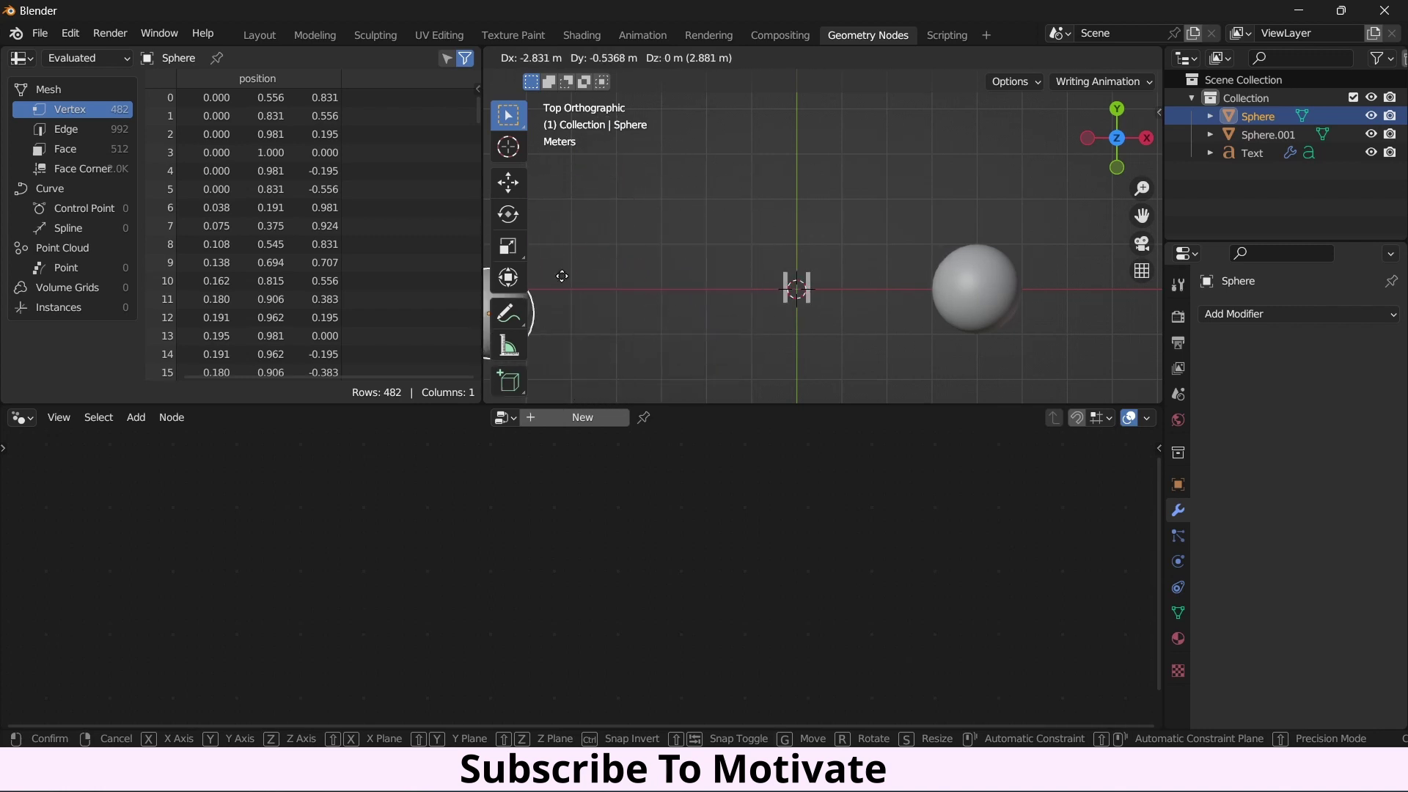
{"action": "right_click", "coordinate": [705, 246]}
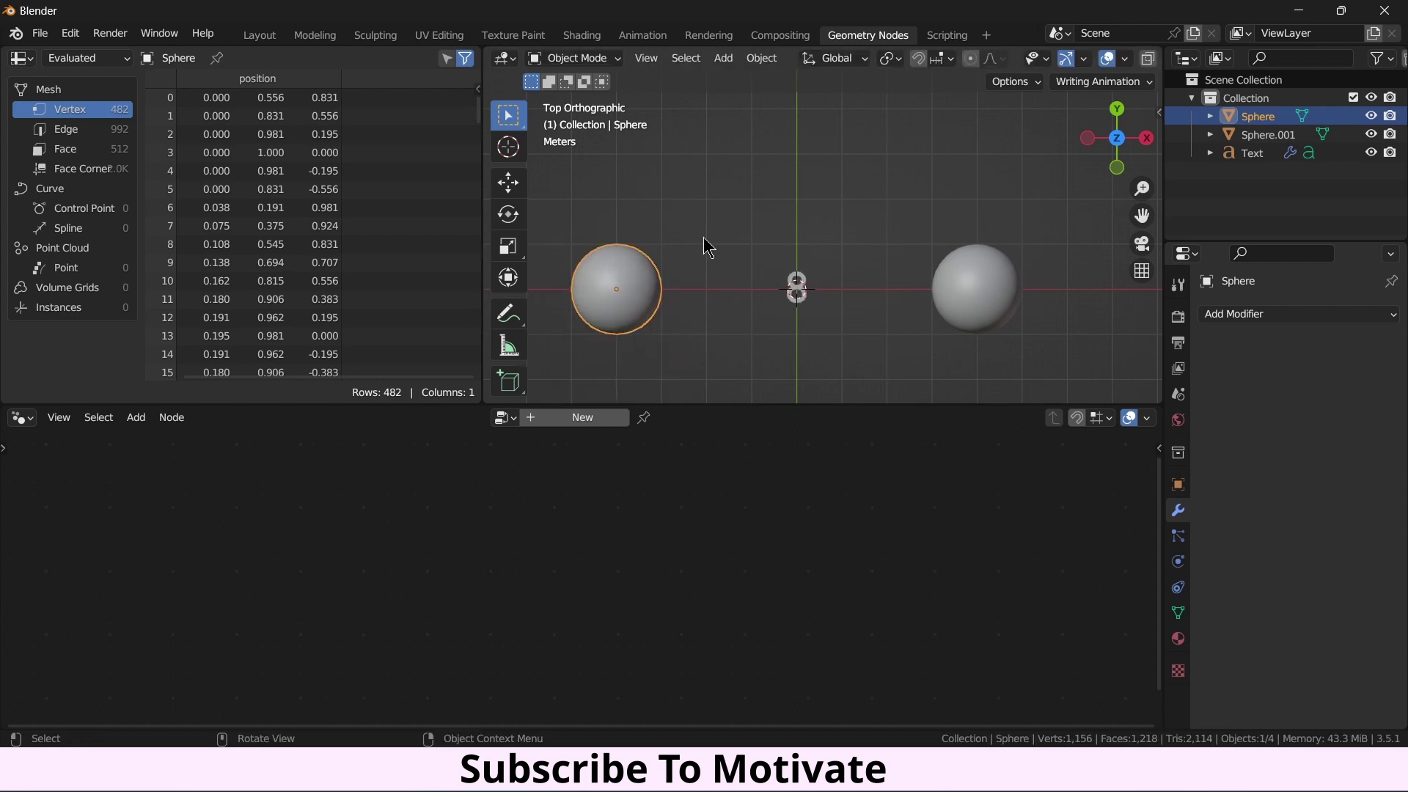
{"action": "left_click", "coordinate": [798, 286]}
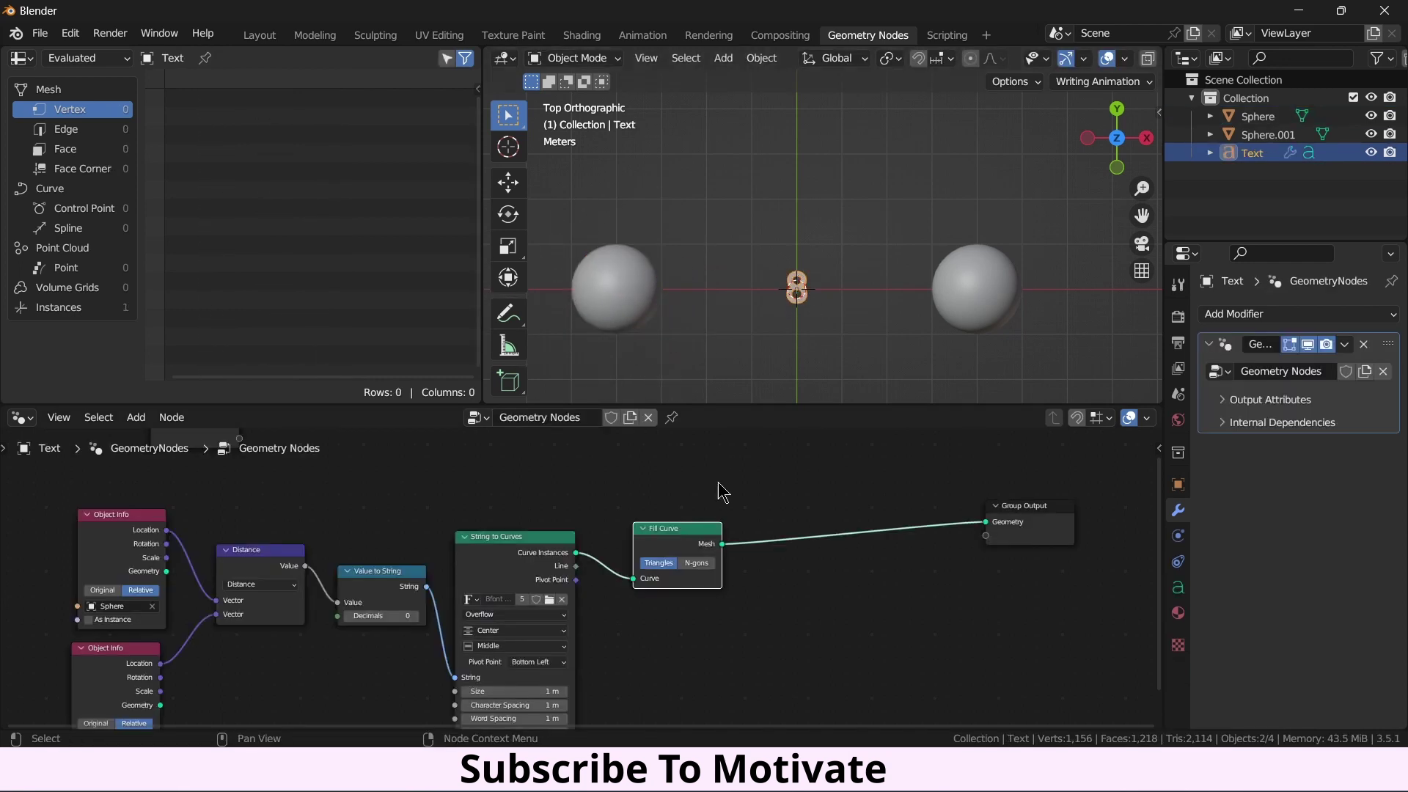
{"action": "middle_click_drag", "start_coordinate": [792, 512], "coordinate": [851, 467]}
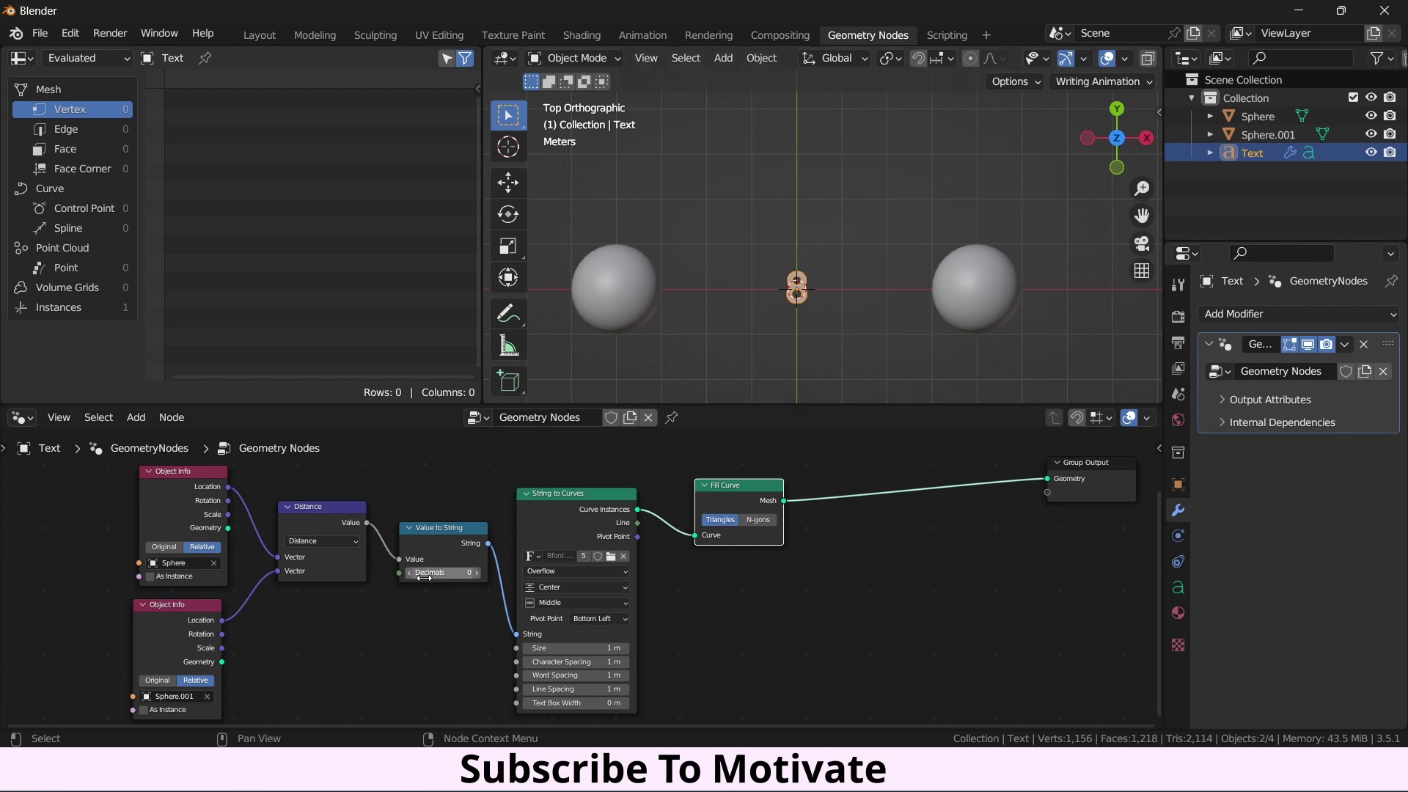
{"action": "scroll", "coordinate": [426, 578], "scroll_direction": "up", "scroll_amount": 4}
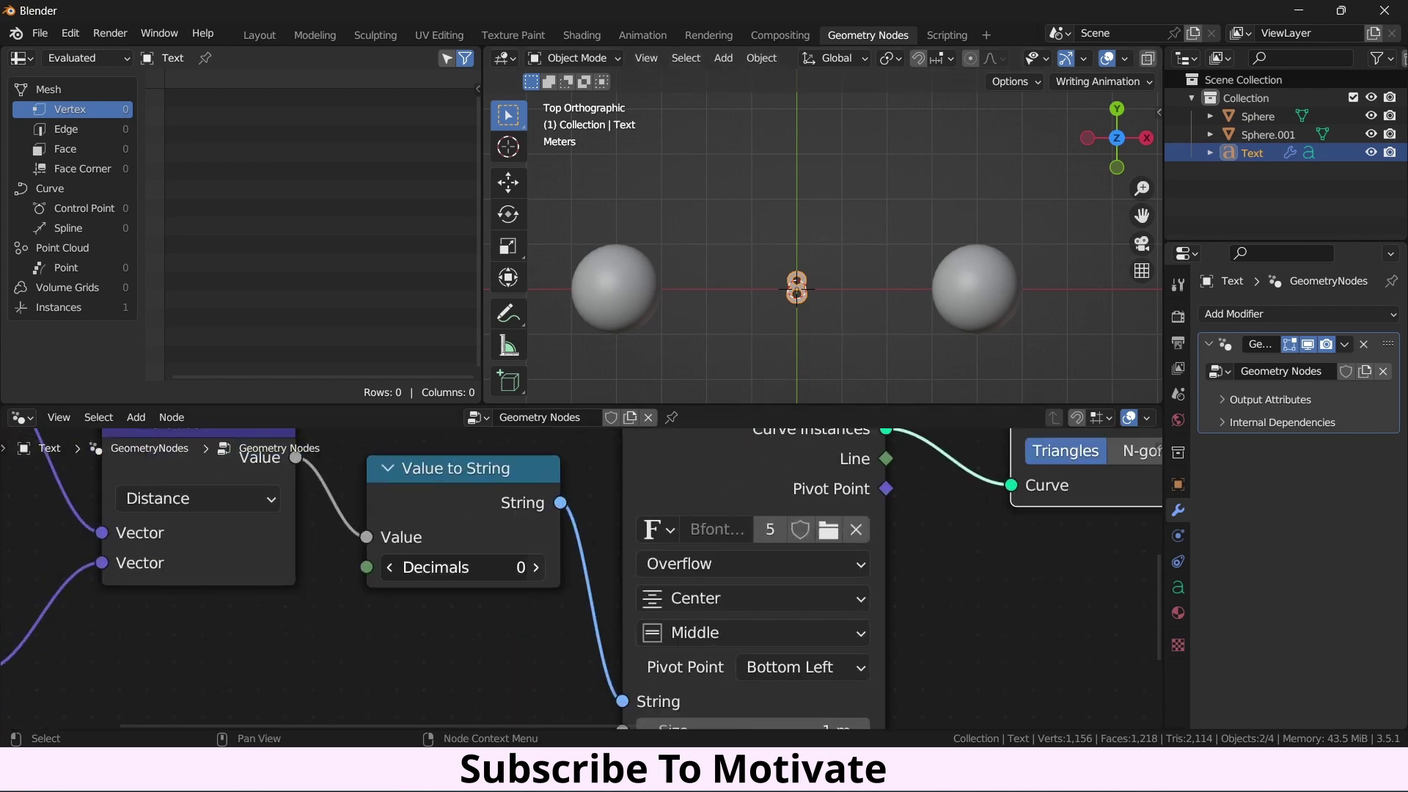
{"action": "left_click_drag", "start_coordinate": [484, 567], "coordinate": [536, 567]}
Move the left sphere to watch the distance update, then cancel back to 8.00.
{"action": "scroll", "coordinate": [631, 323], "scroll_direction": "down", "scroll_amount": 4}
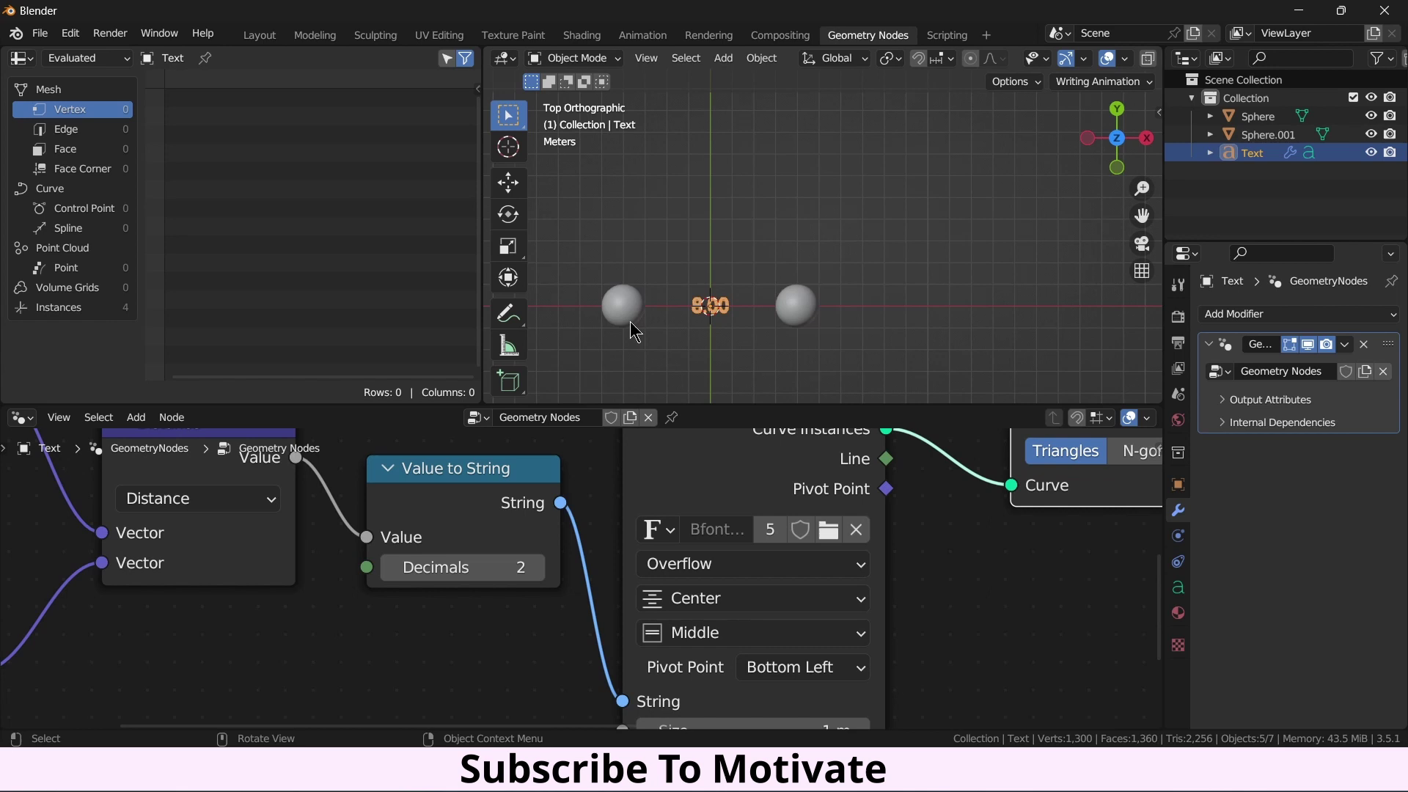
{"action": "left_click", "coordinate": [631, 320]}
{"action": "middle_click_drag", "start_coordinate": [657, 351], "coordinate": [755, 264], "text": "shift"}
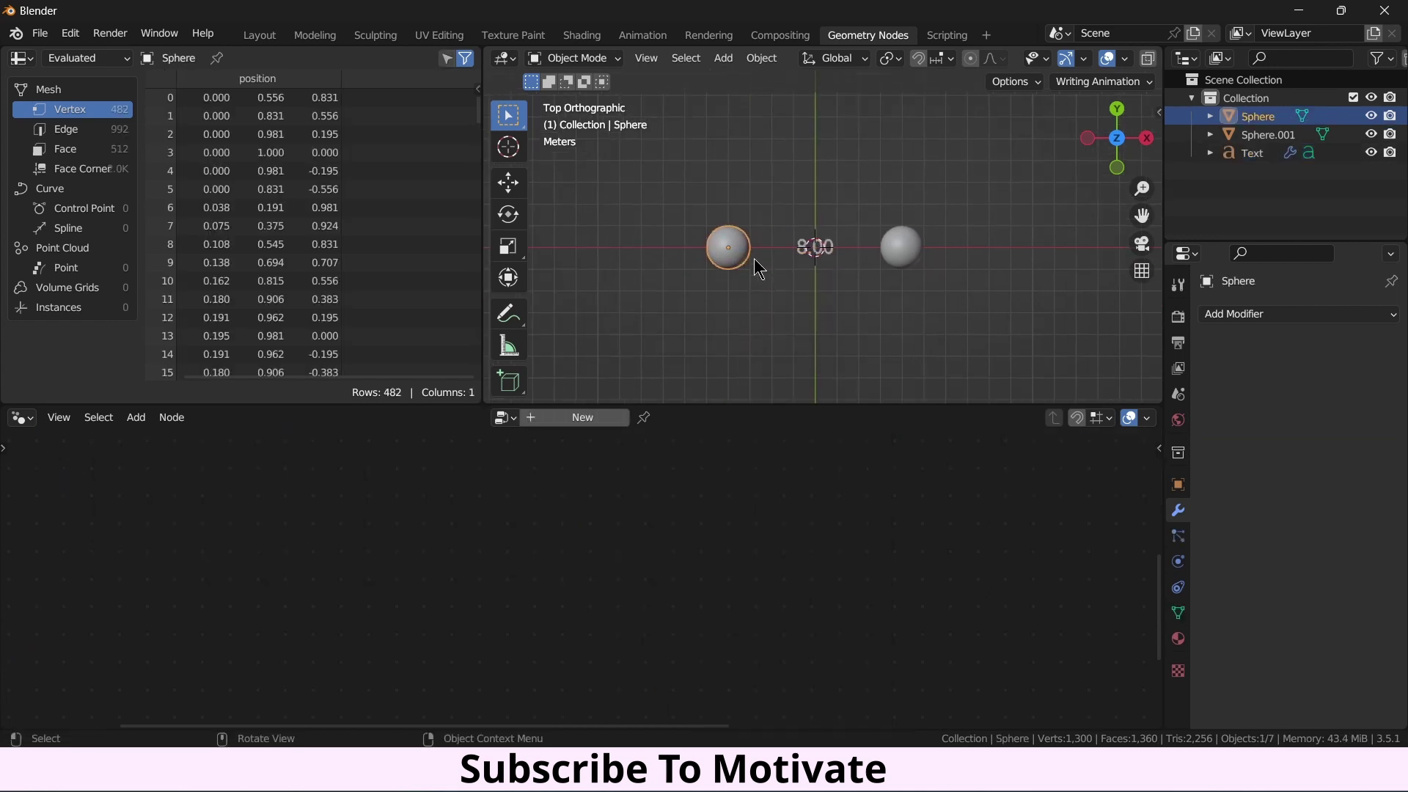
{"action": "scroll", "coordinate": [758, 265], "scroll_direction": "up", "scroll_amount": 4}
{"action": "key", "text": "g"}
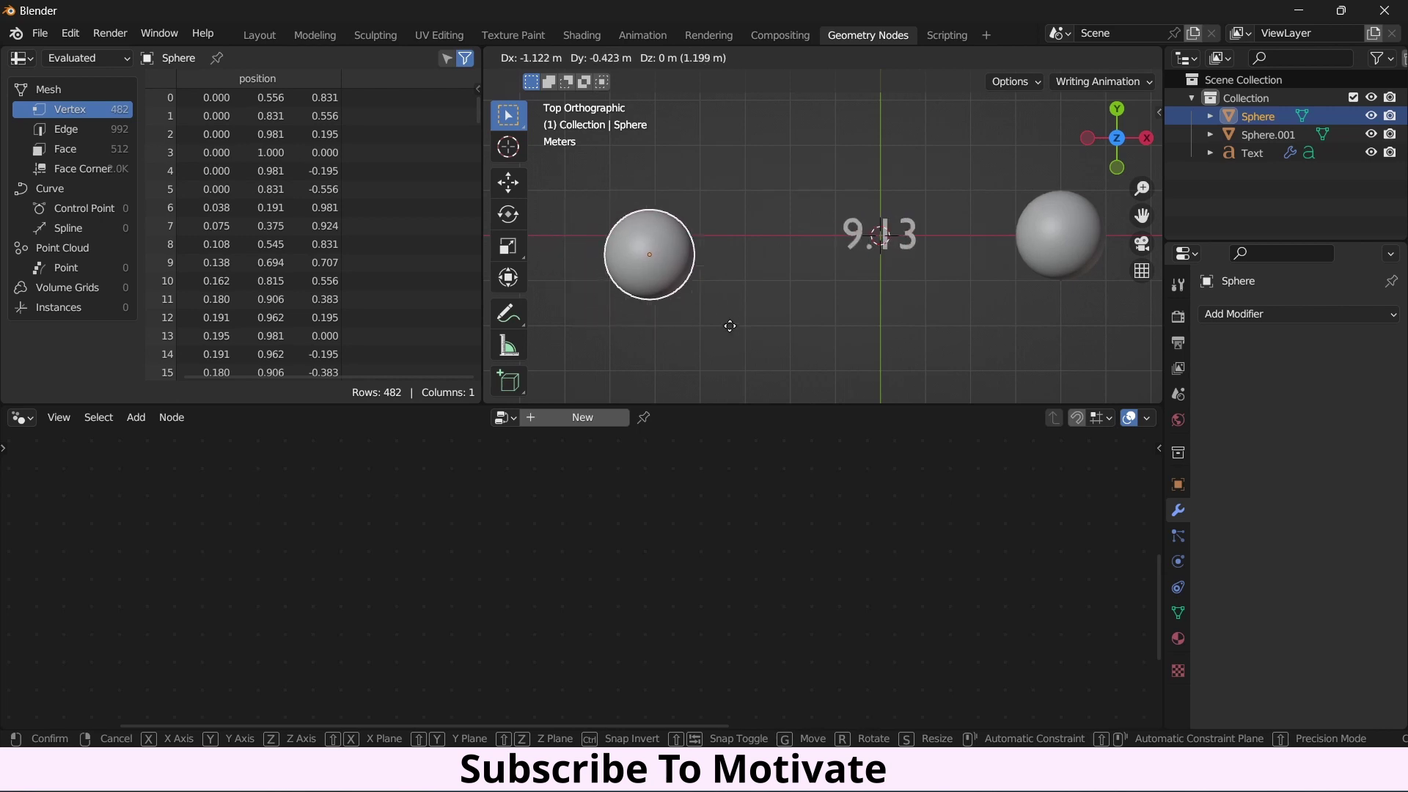
{"action": "right_click", "coordinate": [760, 321]}
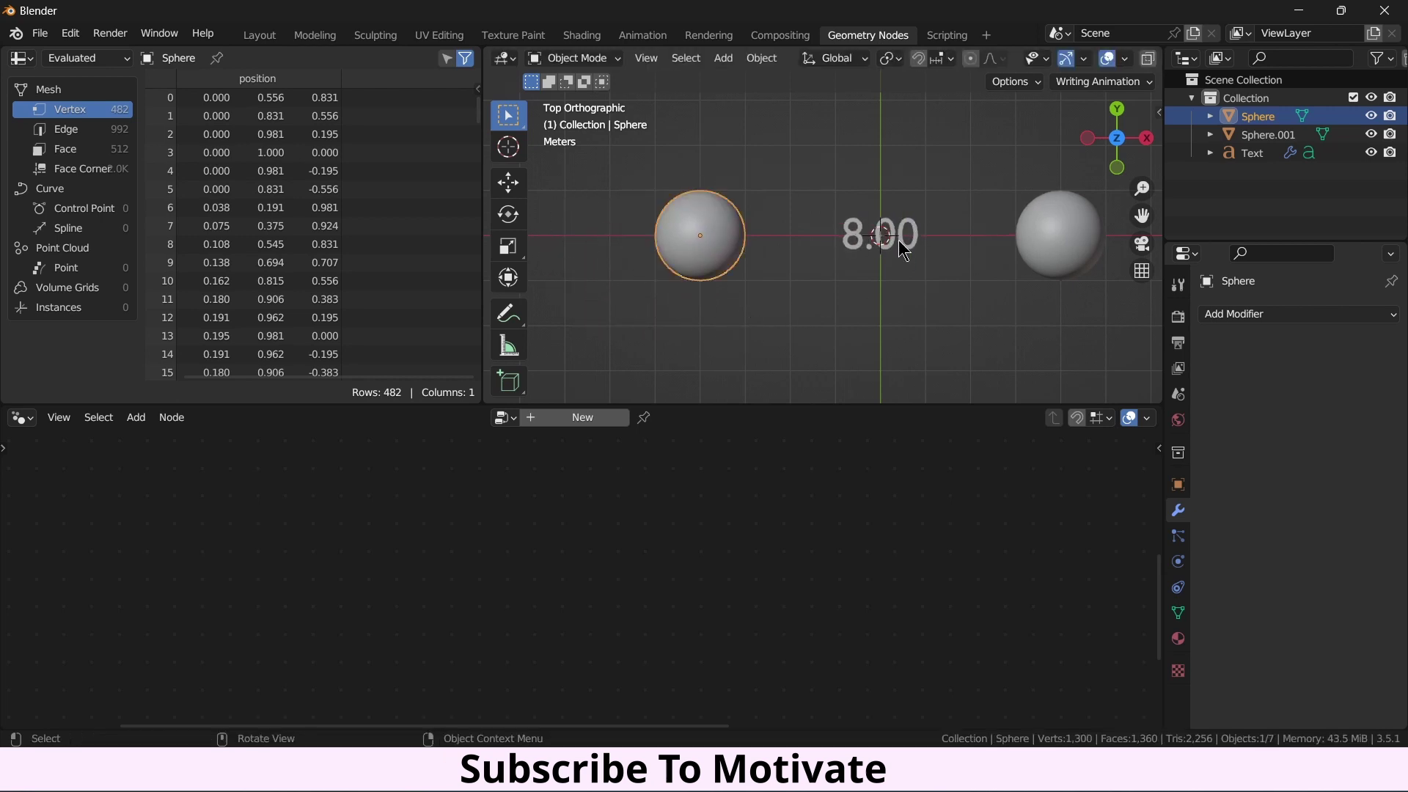
Box-select both Object Info nodes and the Distance node and shift them left.
{"action": "left_click", "coordinate": [900, 240]}
{"action": "scroll", "coordinate": [432, 614], "scroll_direction": "down", "scroll_amount": 2}
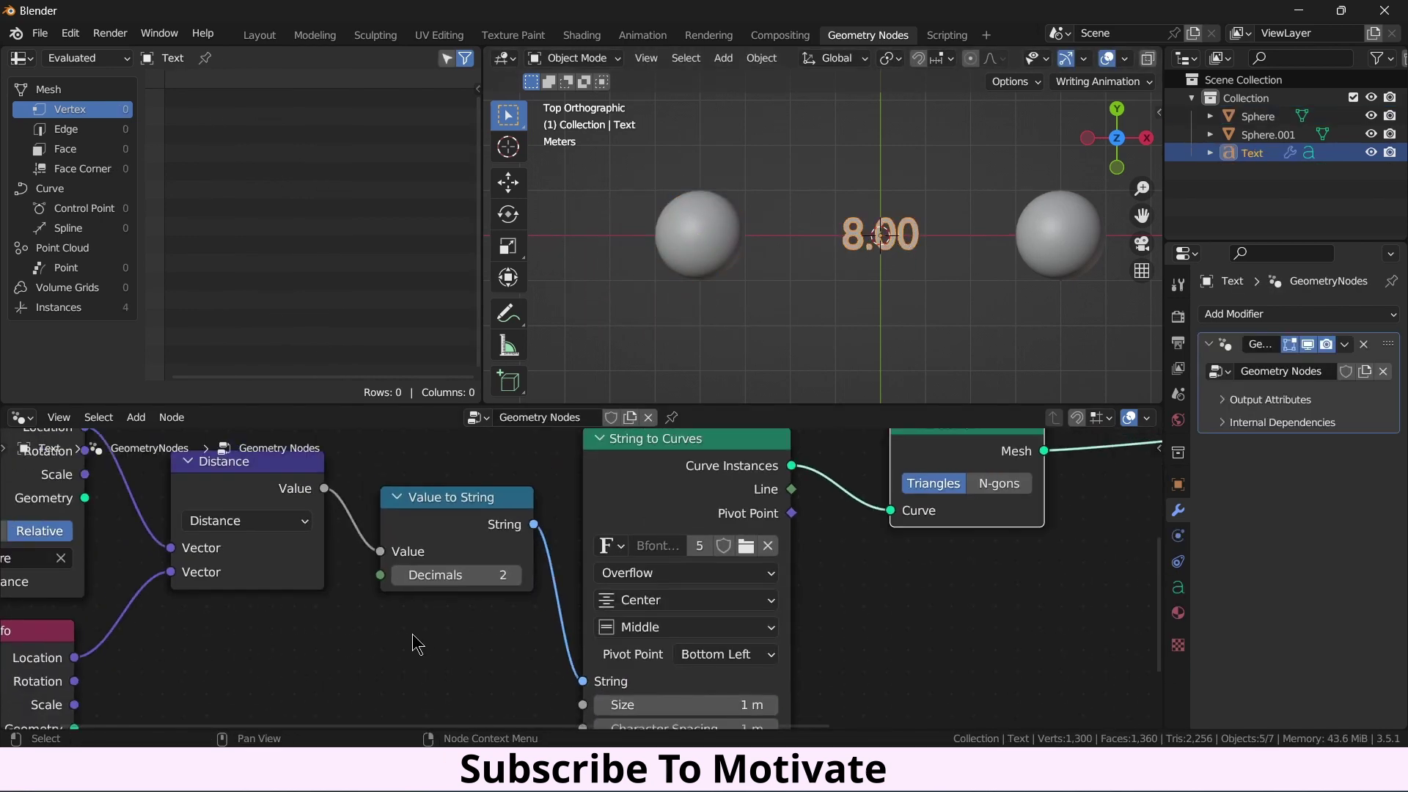
{"action": "scroll", "coordinate": [416, 629], "scroll_direction": "down", "scroll_amount": 3}
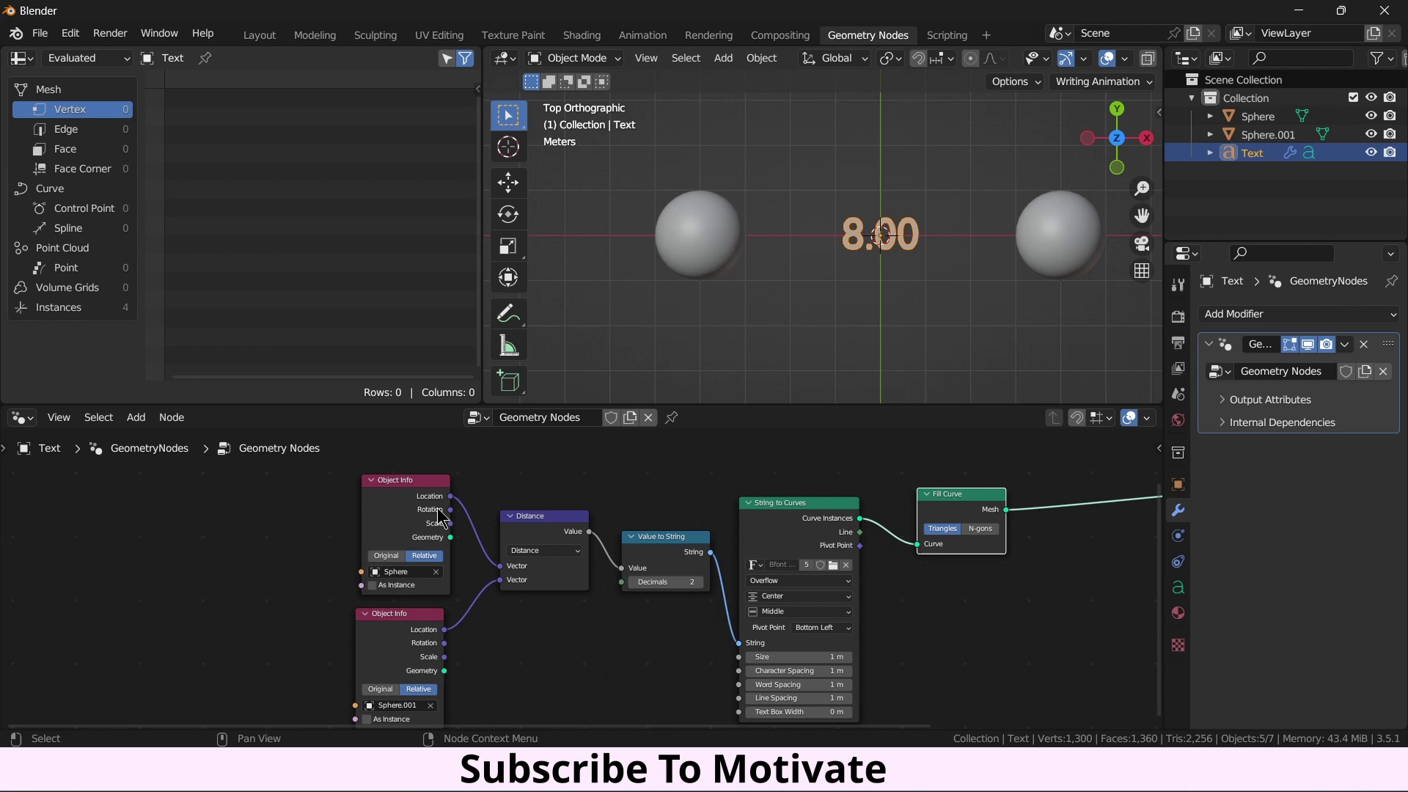
{"action": "left_click_drag", "start_coordinate": [315, 471], "coordinate": [537, 717]}
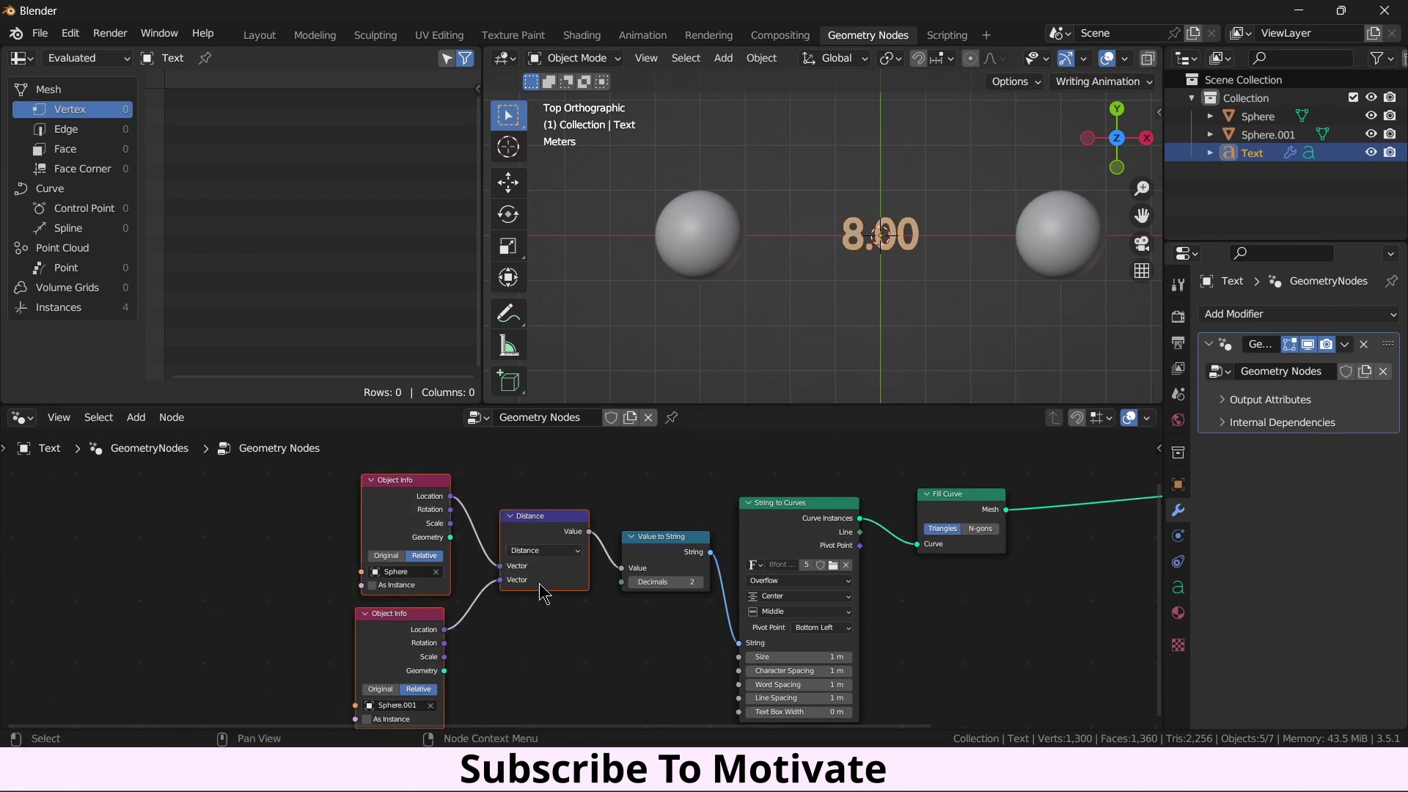
{"action": "left_click_drag", "start_coordinate": [540, 585], "coordinate": [304, 576]}
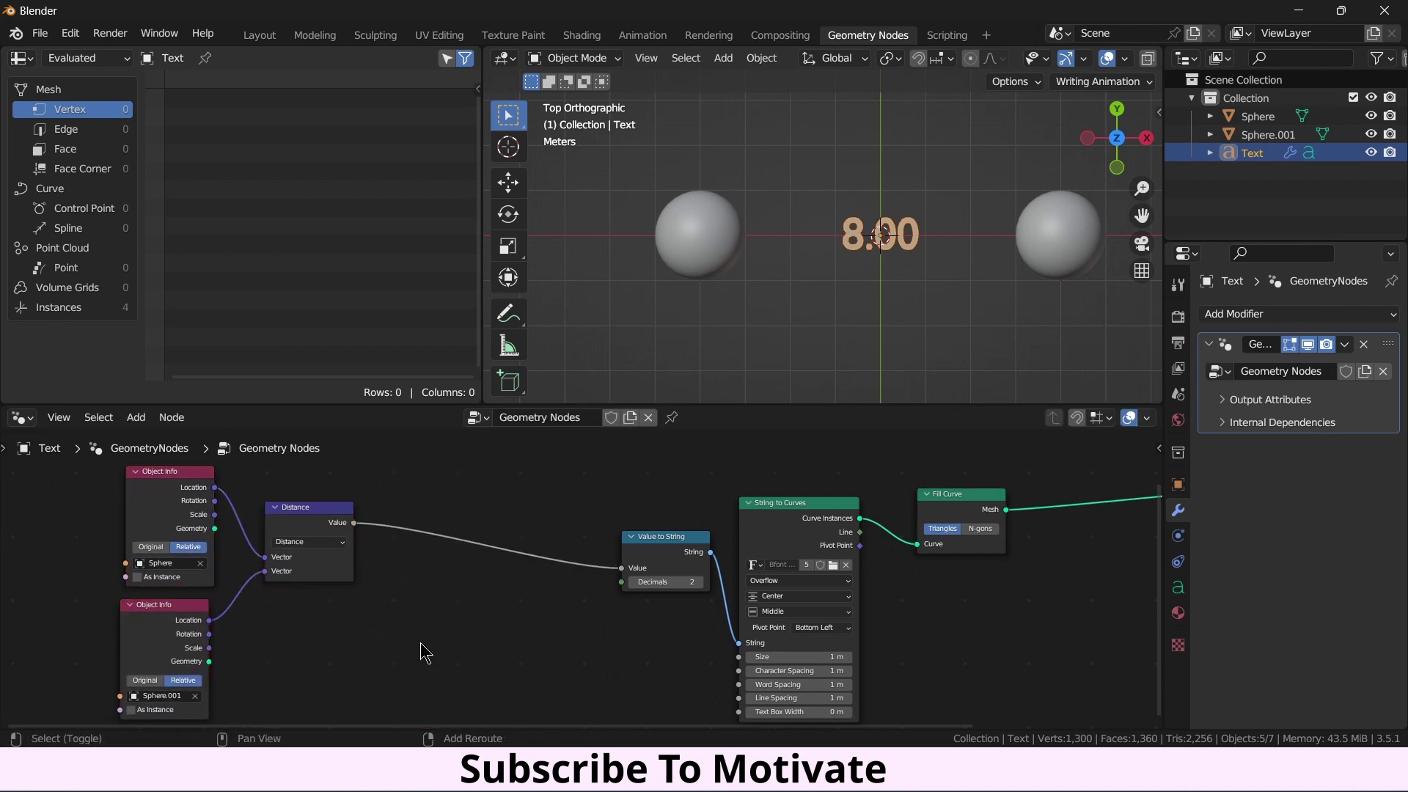
Insert a Math node on the Distance link, set to Multiply with factor 0.1.
{"action": "key", "text": "shift+a"}
{"action": "left_click", "coordinate": [431, 387]}
{"action": "type", "text": "m"}
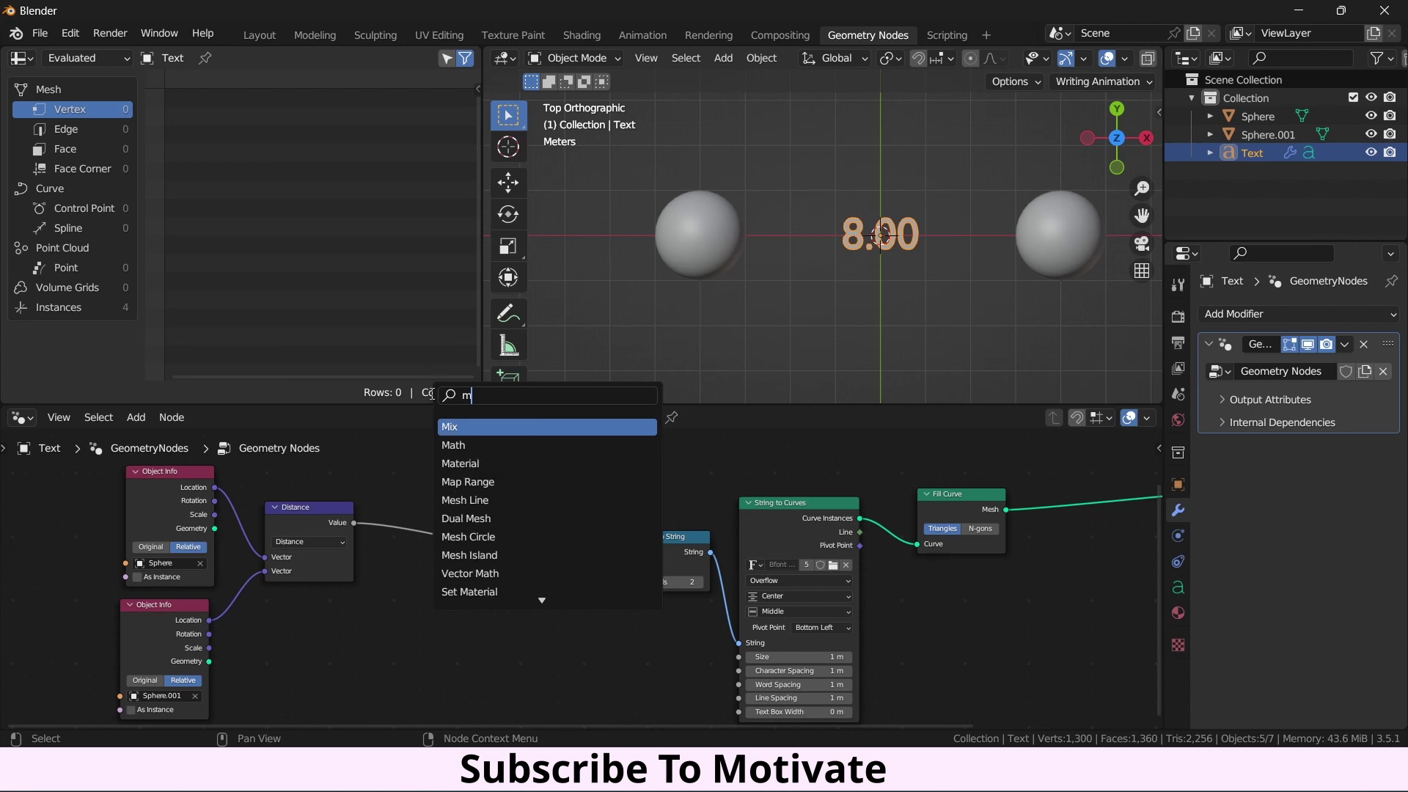
{"action": "type", "text": "a"}
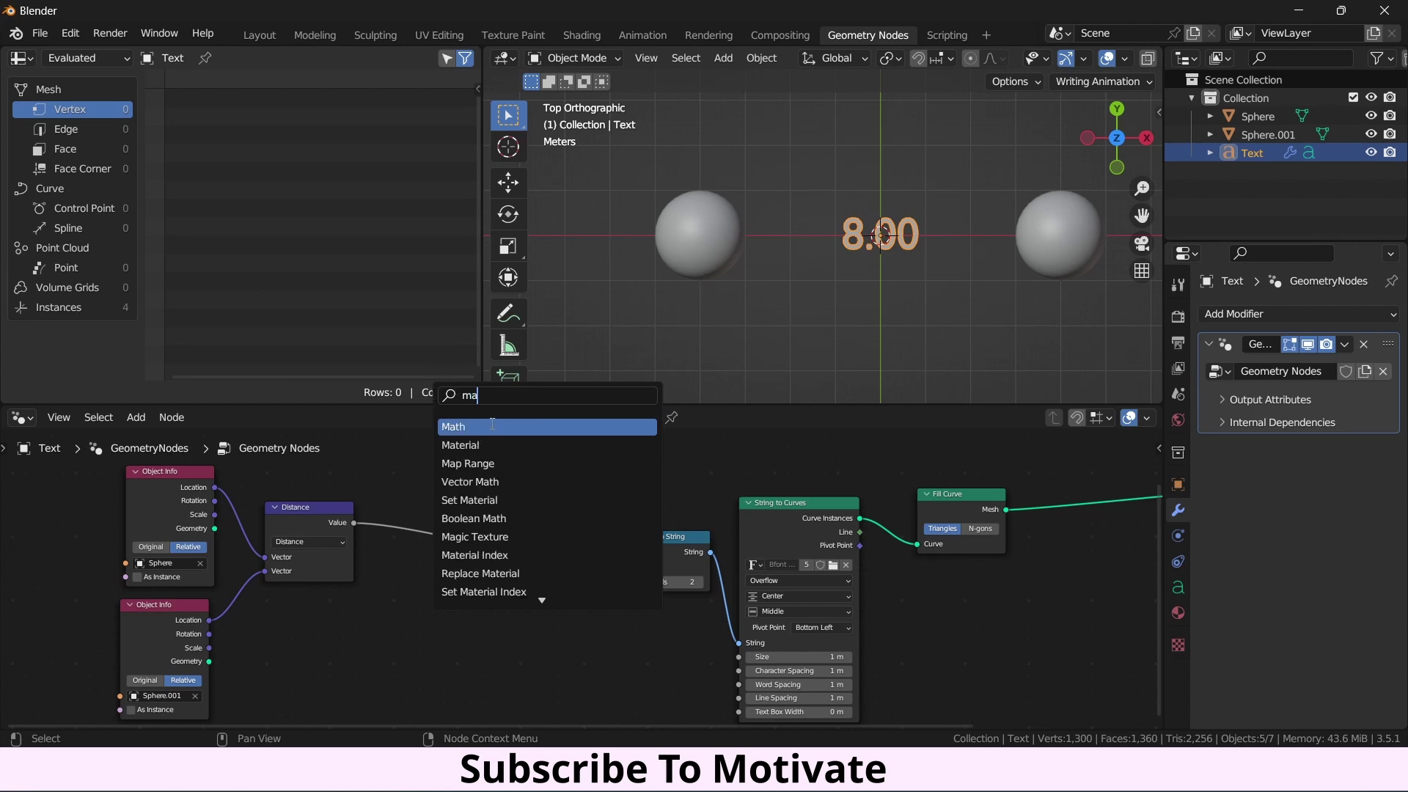
{"action": "left_click", "coordinate": [492, 426]}
{"action": "left_click", "coordinate": [490, 561]}
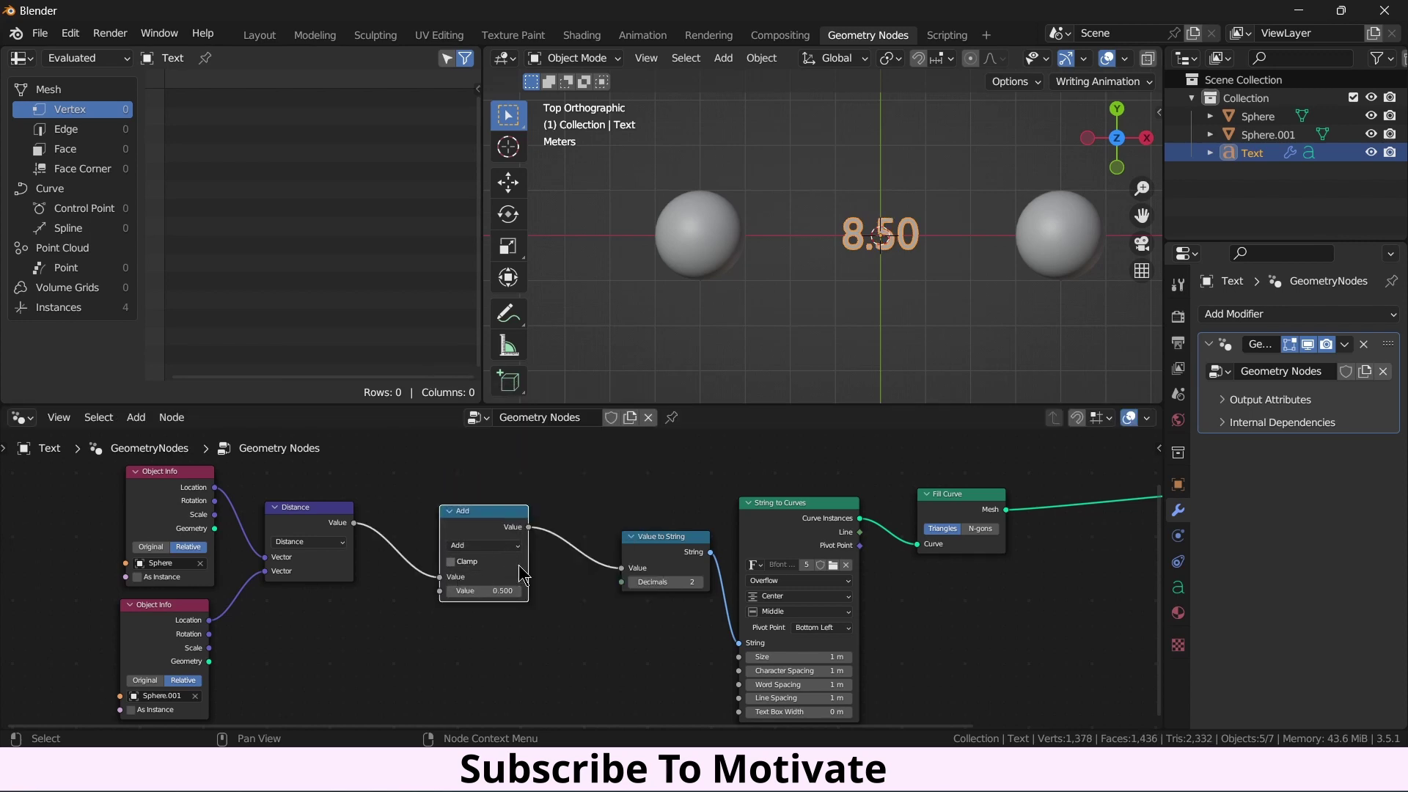
{"action": "scroll", "coordinate": [484, 557], "scroll_direction": "up", "scroll_amount": 1}
{"action": "left_click", "coordinate": [487, 541]}
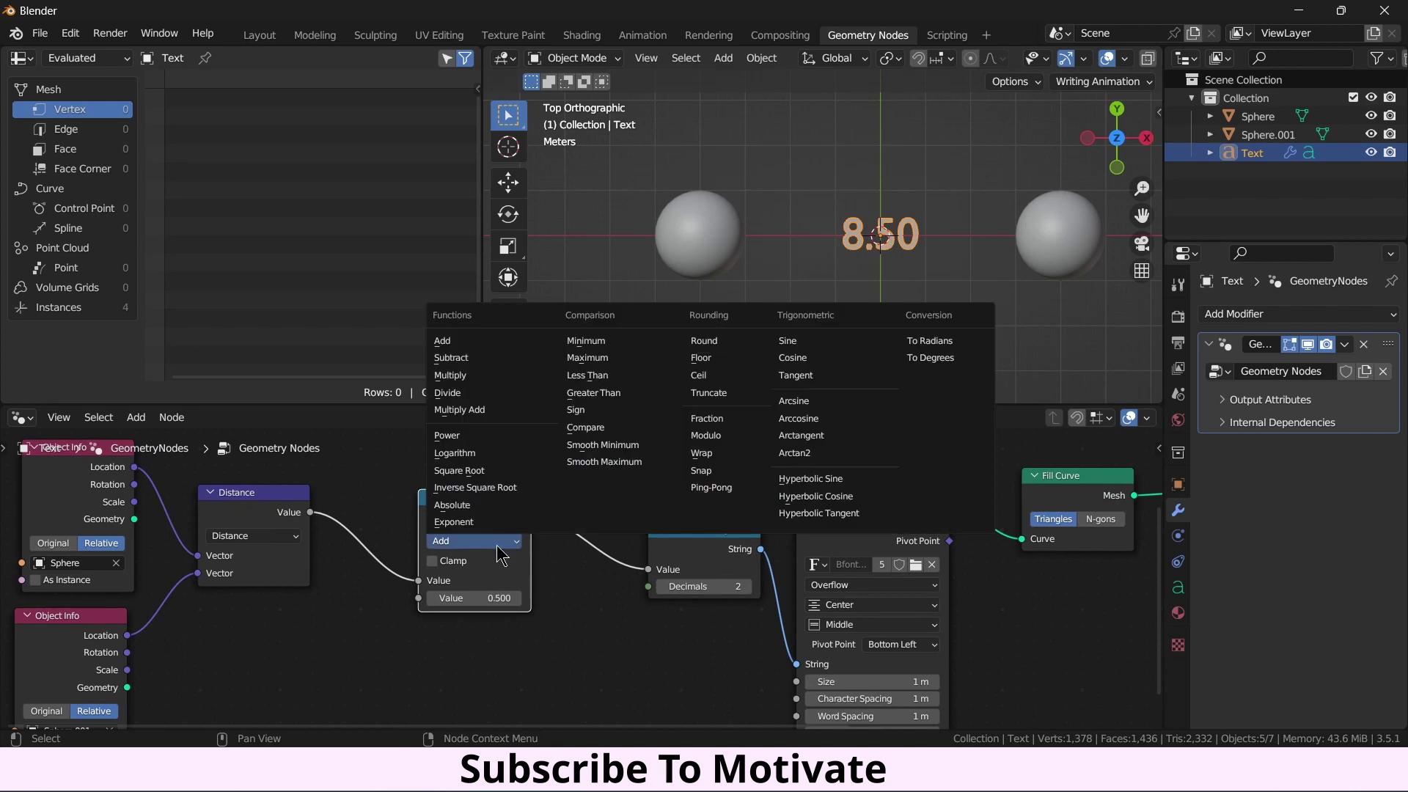
{"action": "left_click", "coordinate": [506, 376]}
{"action": "left_click", "coordinate": [487, 598]}
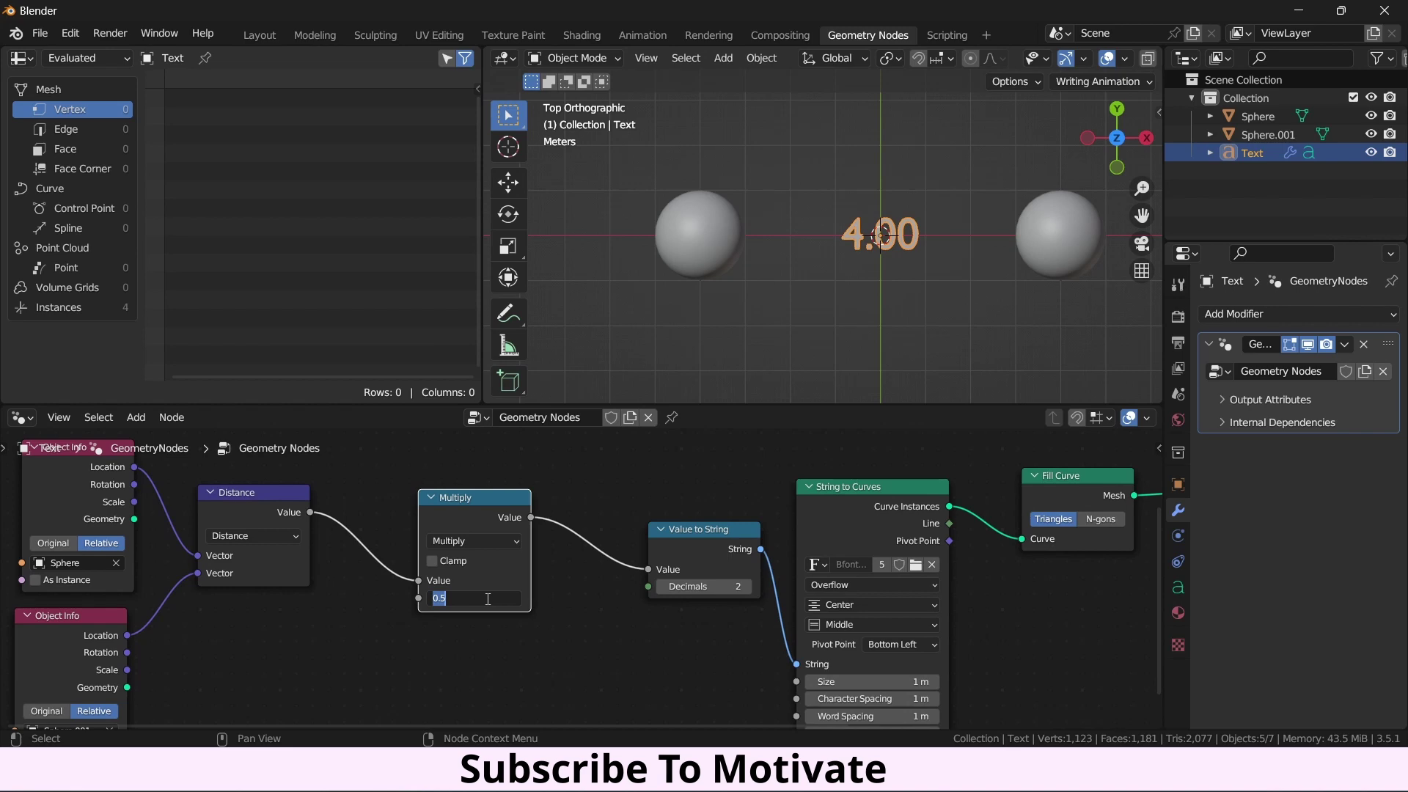
{"action": "type", "text": "0.1"}
{"action": "key", "text": "Return"}
Move the left sphere so it sits to the left of the text.
{"action": "left_click", "coordinate": [907, 232]}
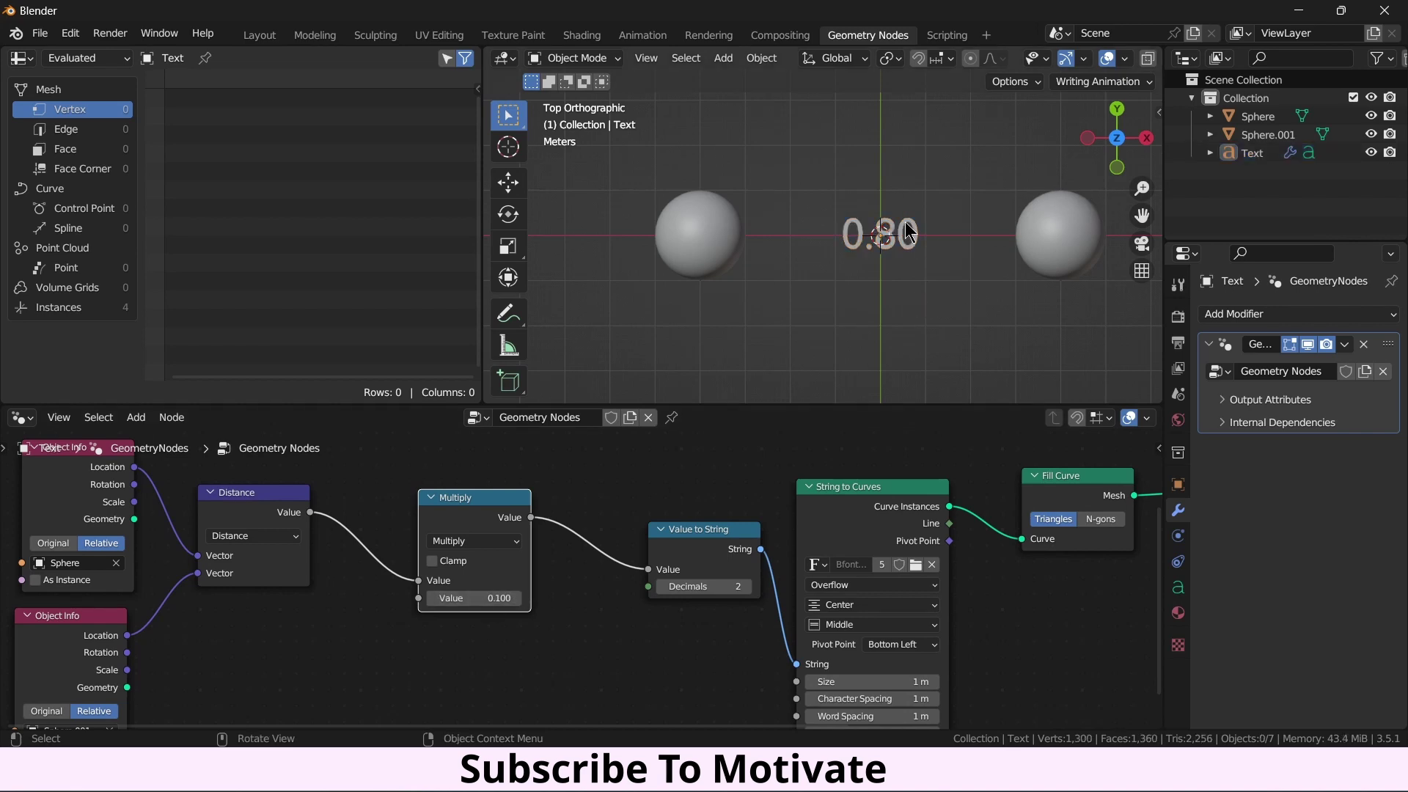
{"action": "left_click", "coordinate": [692, 220]}
{"action": "key", "text": "g"}
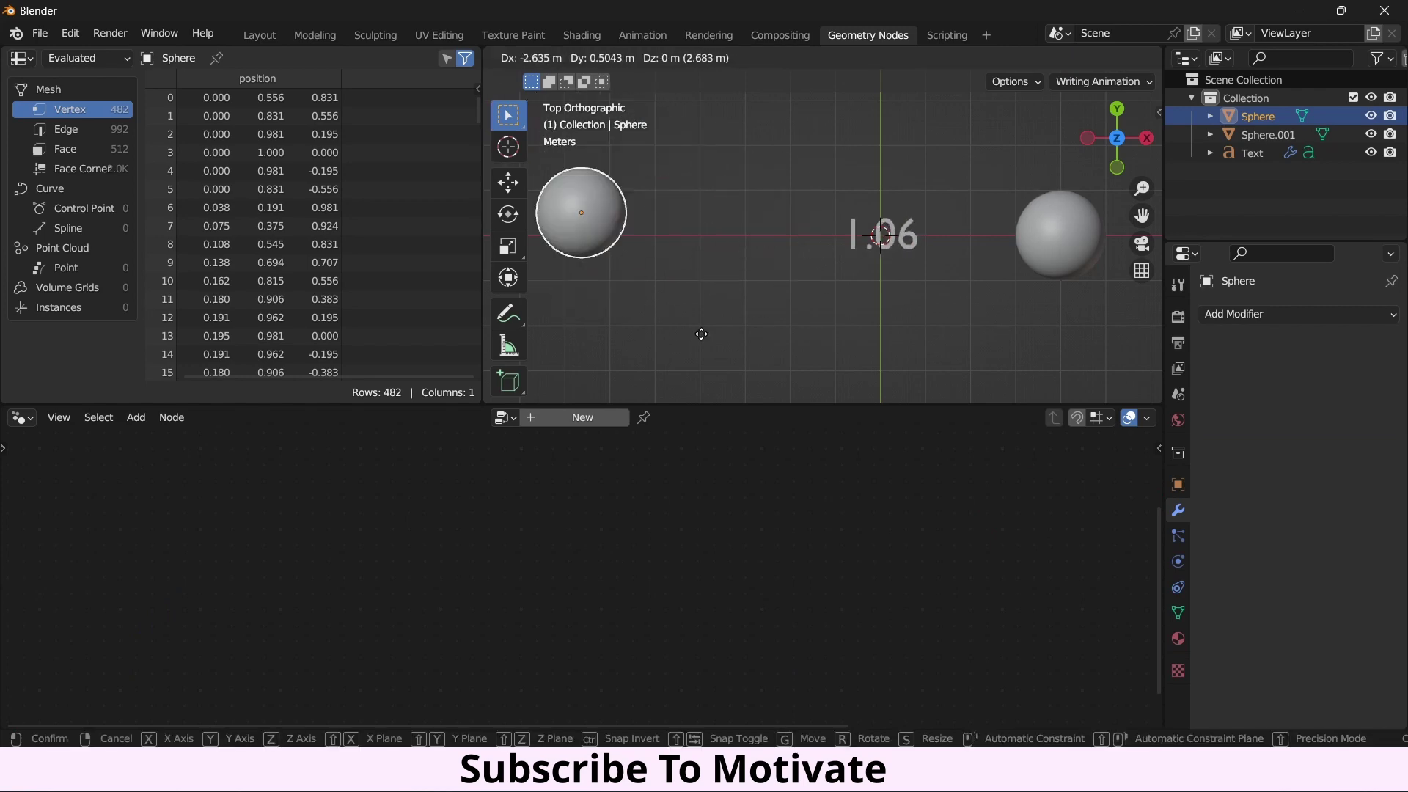
{"action": "left_click", "coordinate": [796, 327]}
Reselect the Text object and change the Multiply factor to 1.
{"action": "left_click", "coordinate": [888, 244]}
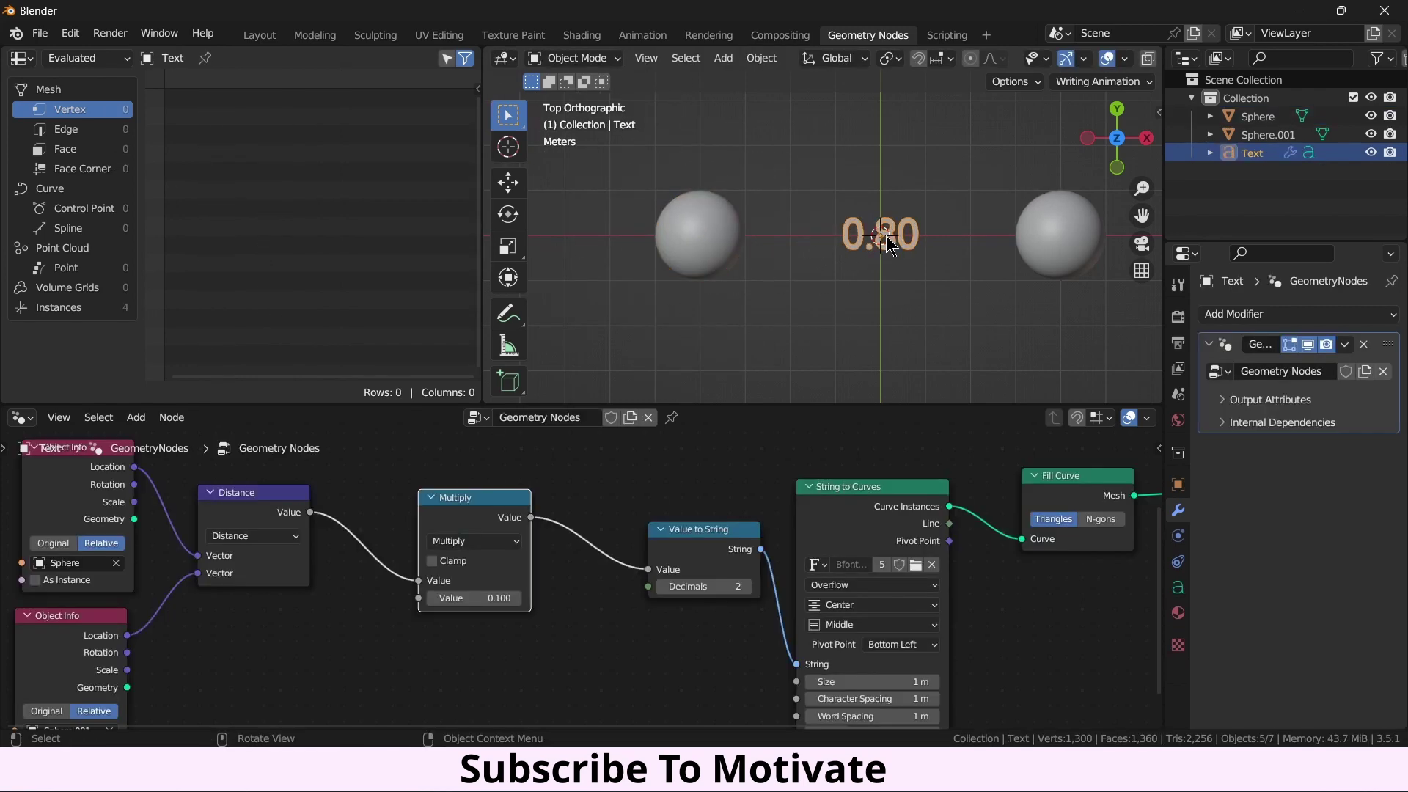
{"action": "left_click", "coordinate": [505, 592]}
{"action": "type", "text": "1"}
{"action": "key", "text": "Return"}
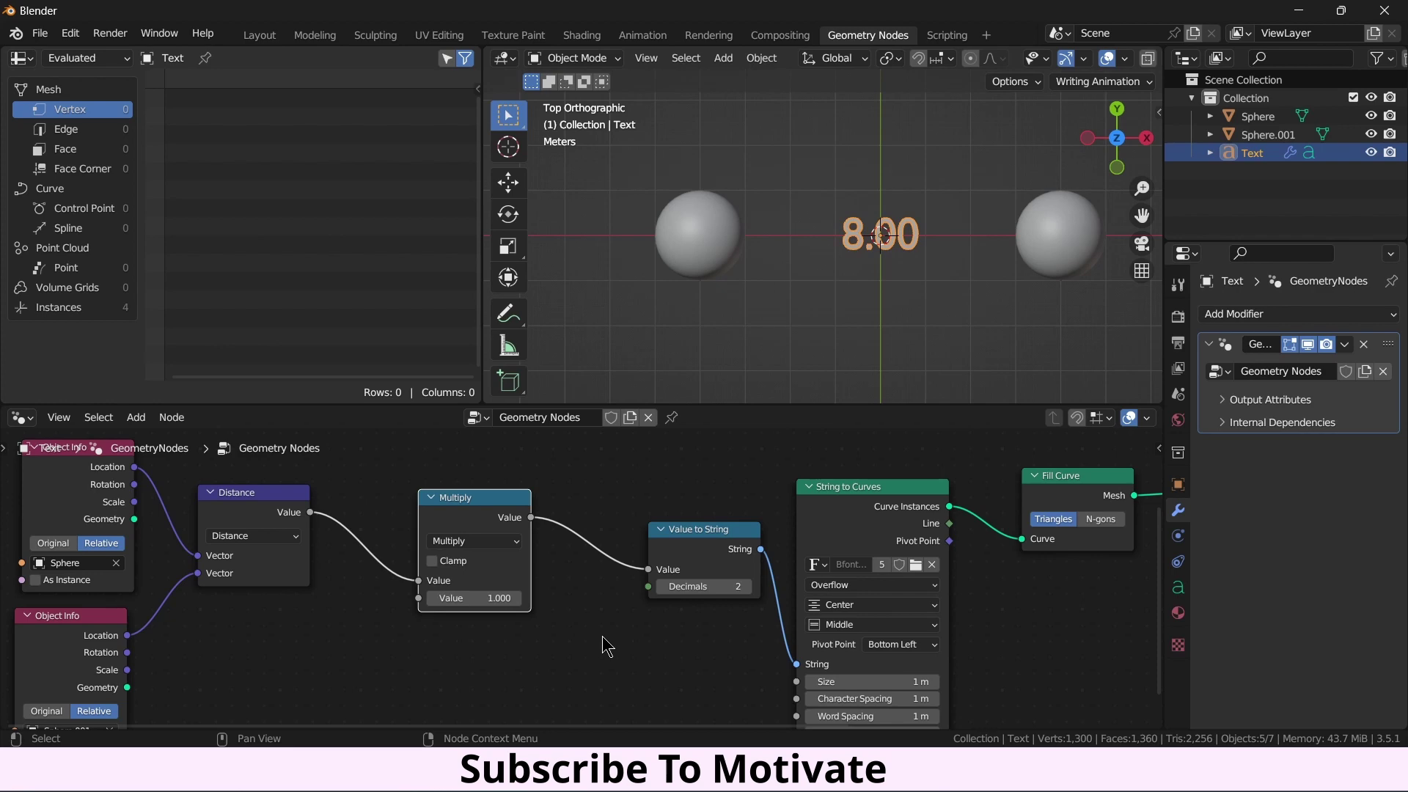
Rearrange the node editor, shifting the Value to String node left.
{"action": "middle_click_drag", "start_coordinate": [981, 568], "coordinate": [788, 586]}
{"action": "scroll", "coordinate": [789, 585], "scroll_direction": "down", "scroll_amount": 1}
{"action": "scroll", "coordinate": [745, 594], "scroll_direction": "right", "scroll_amount": 3, "text": "ctrl"}
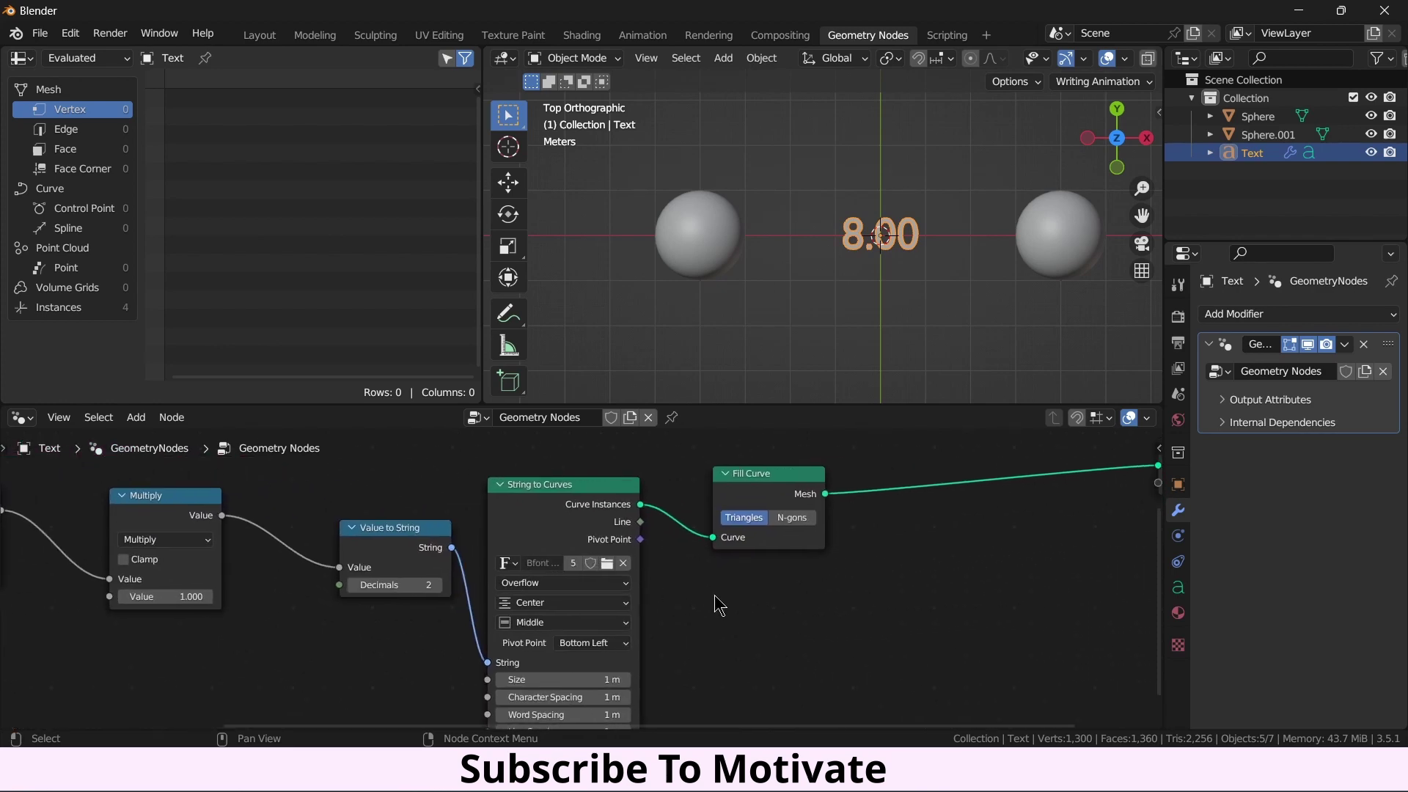
{"action": "scroll", "coordinate": [717, 603], "scroll_direction": "down", "scroll_amount": 1}
{"action": "left_click_drag", "start_coordinate": [456, 568], "coordinate": [399, 567]}
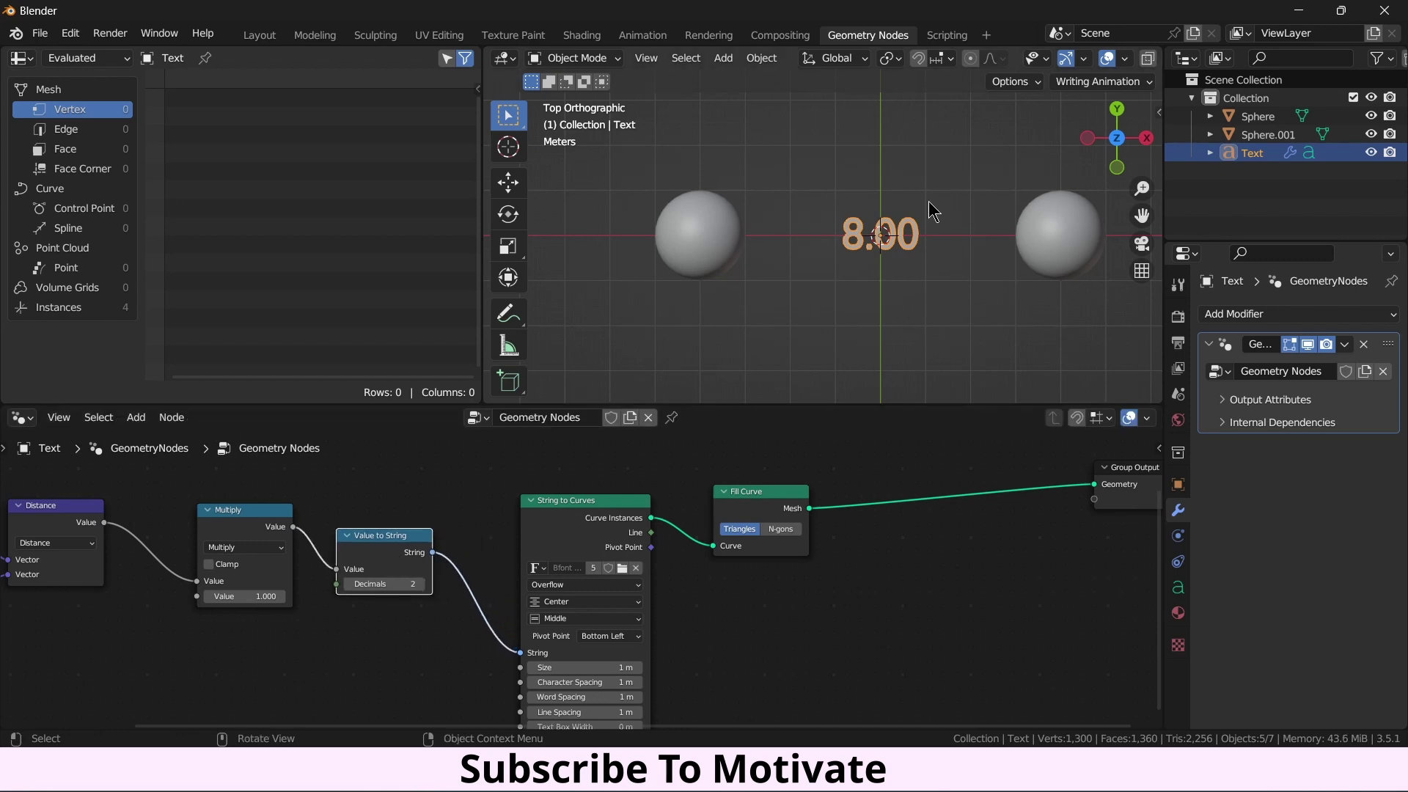
{"action": "middle_click_drag", "start_coordinate": [741, 651], "coordinate": [858, 586]}
Add a Join Strings node just before String to Curves.
{"action": "key", "text": "shift+a"}
{"action": "left_click", "coordinate": [471, 385]}
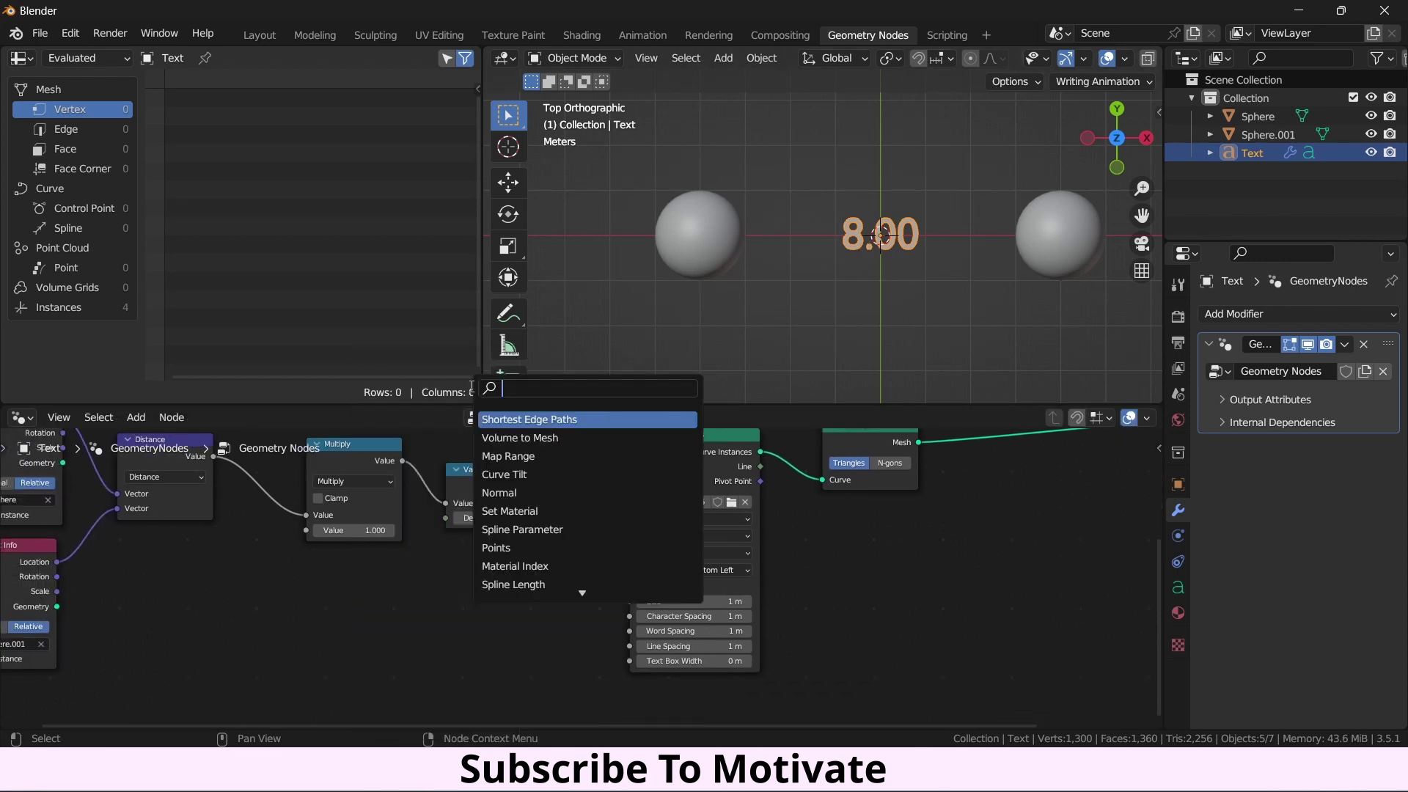
{"action": "type", "text": "join"}
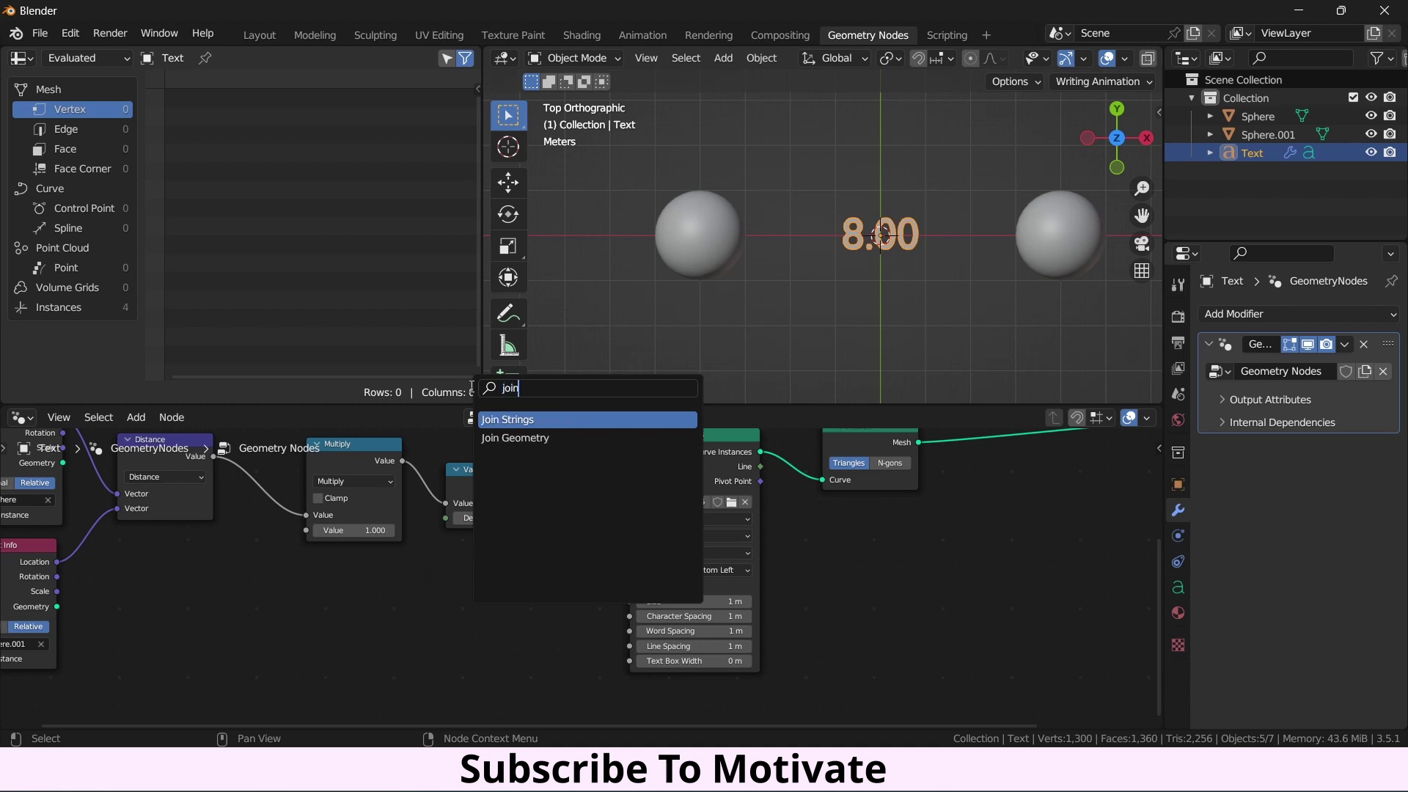
{"action": "left_click", "coordinate": [543, 418]}
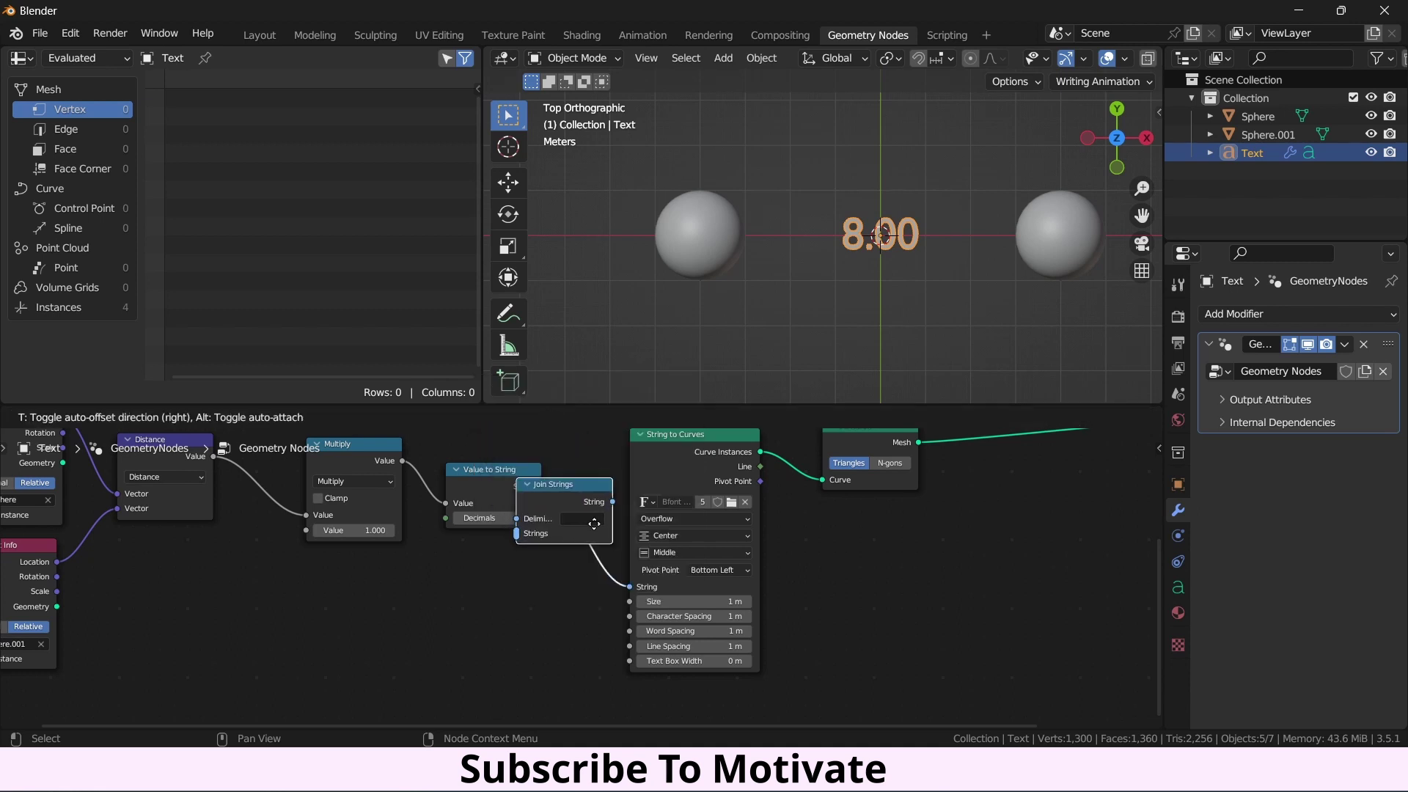
{"action": "left_click", "coordinate": [608, 541]}
{"action": "scroll", "coordinate": [608, 597], "scroll_direction": "up", "scroll_amount": 1}
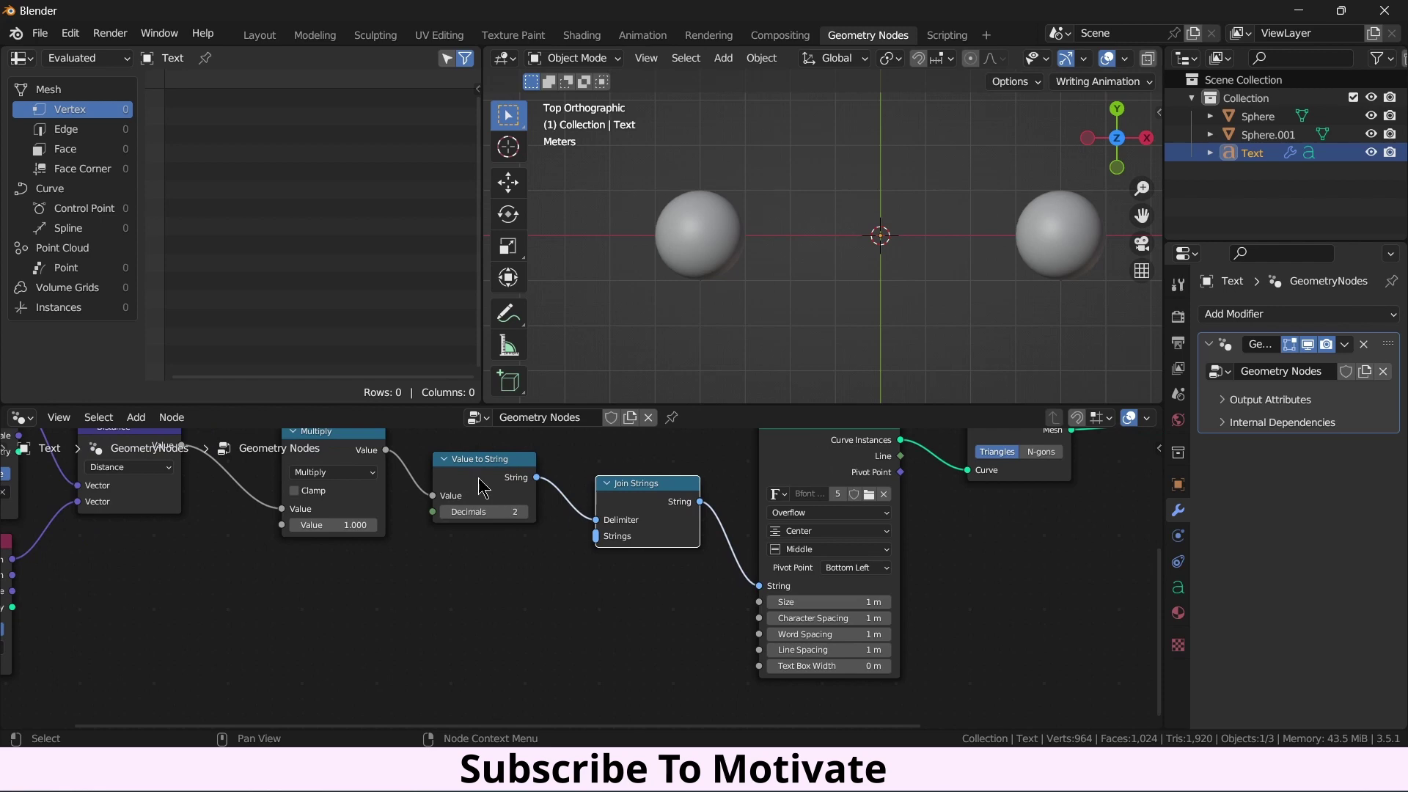
{"action": "left_click", "coordinate": [473, 611]}
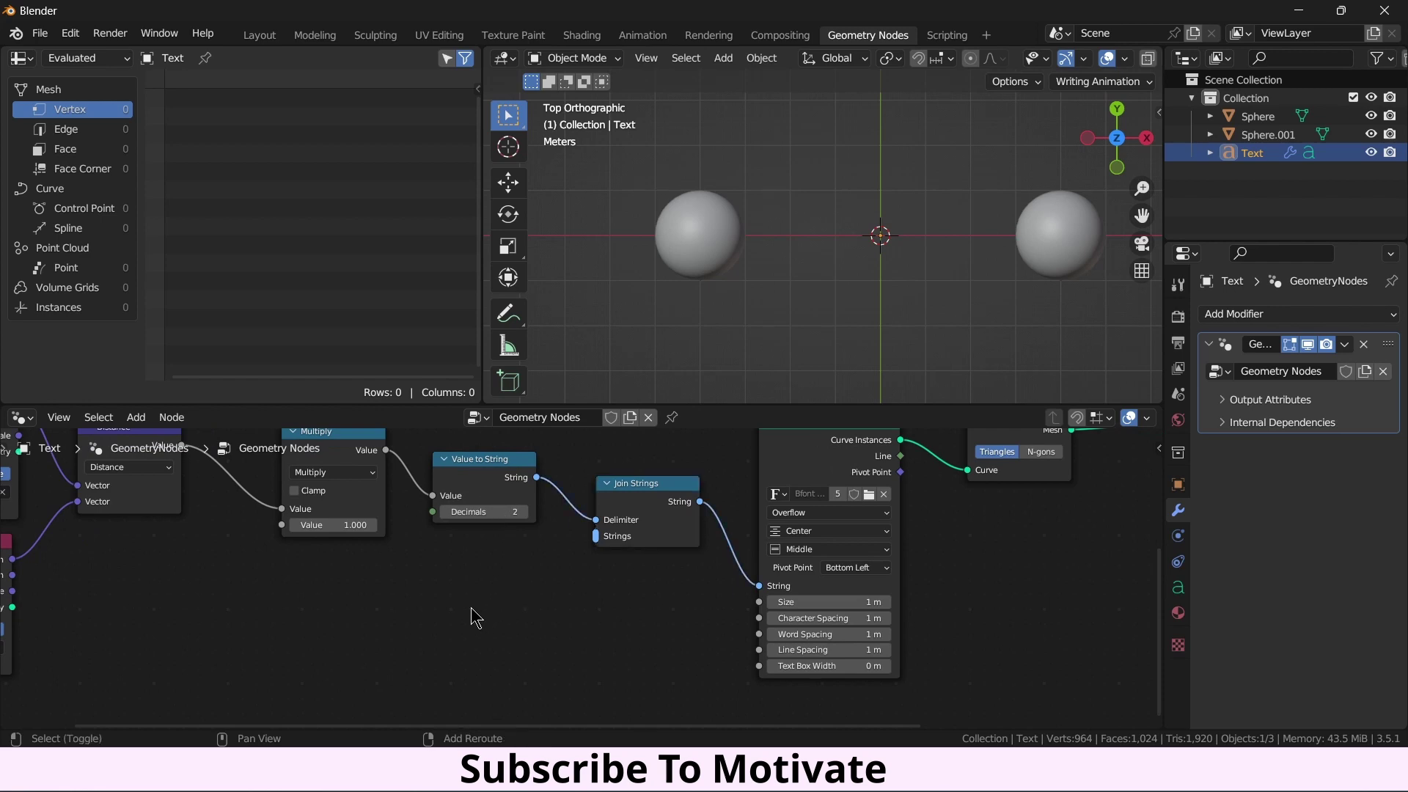
Add a String node containing 'm' and connect it with the number into Join Strings.
{"action": "key", "text": "shift+a"}
{"action": "left_click", "coordinate": [433, 384]}
{"action": "type", "text": "str"}
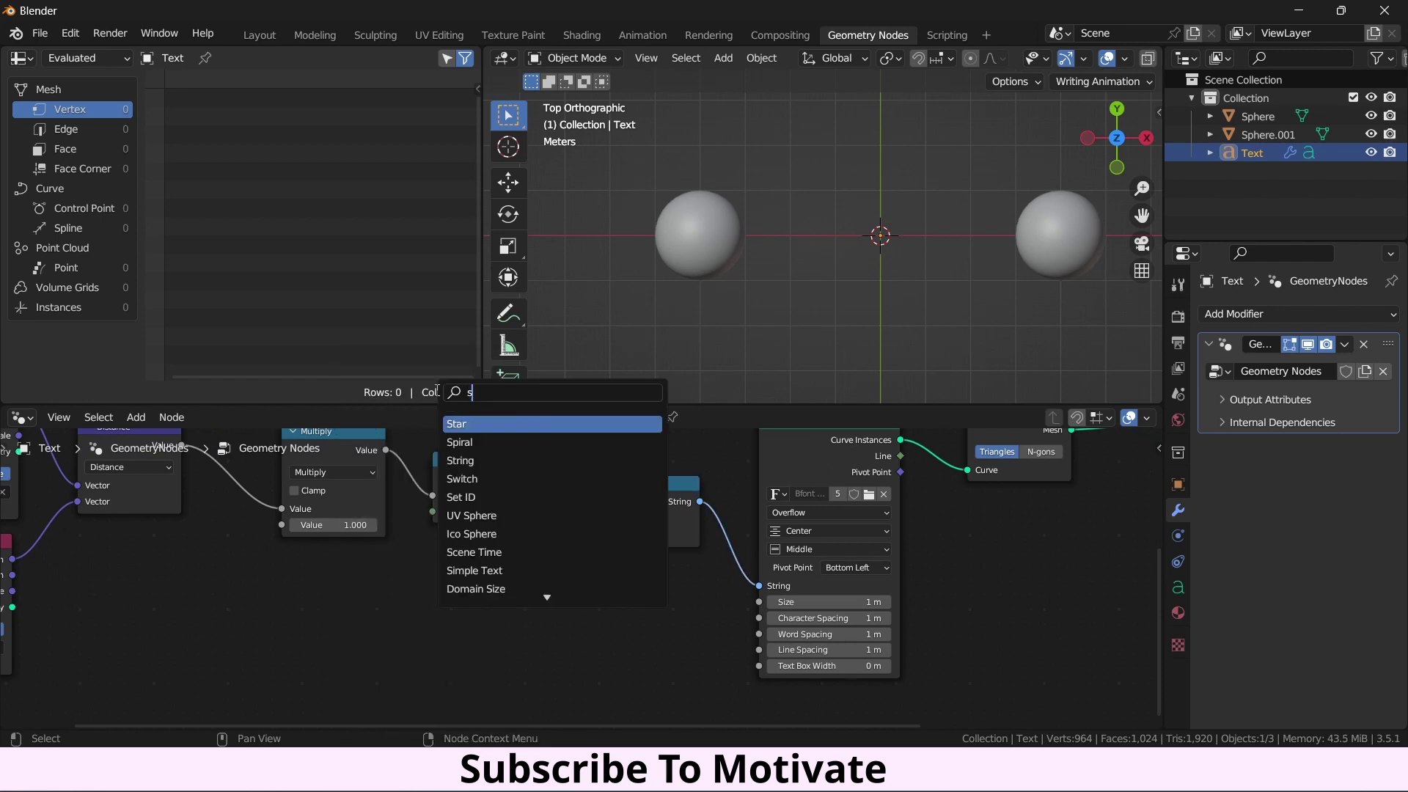
{"action": "left_click", "coordinate": [498, 423]}
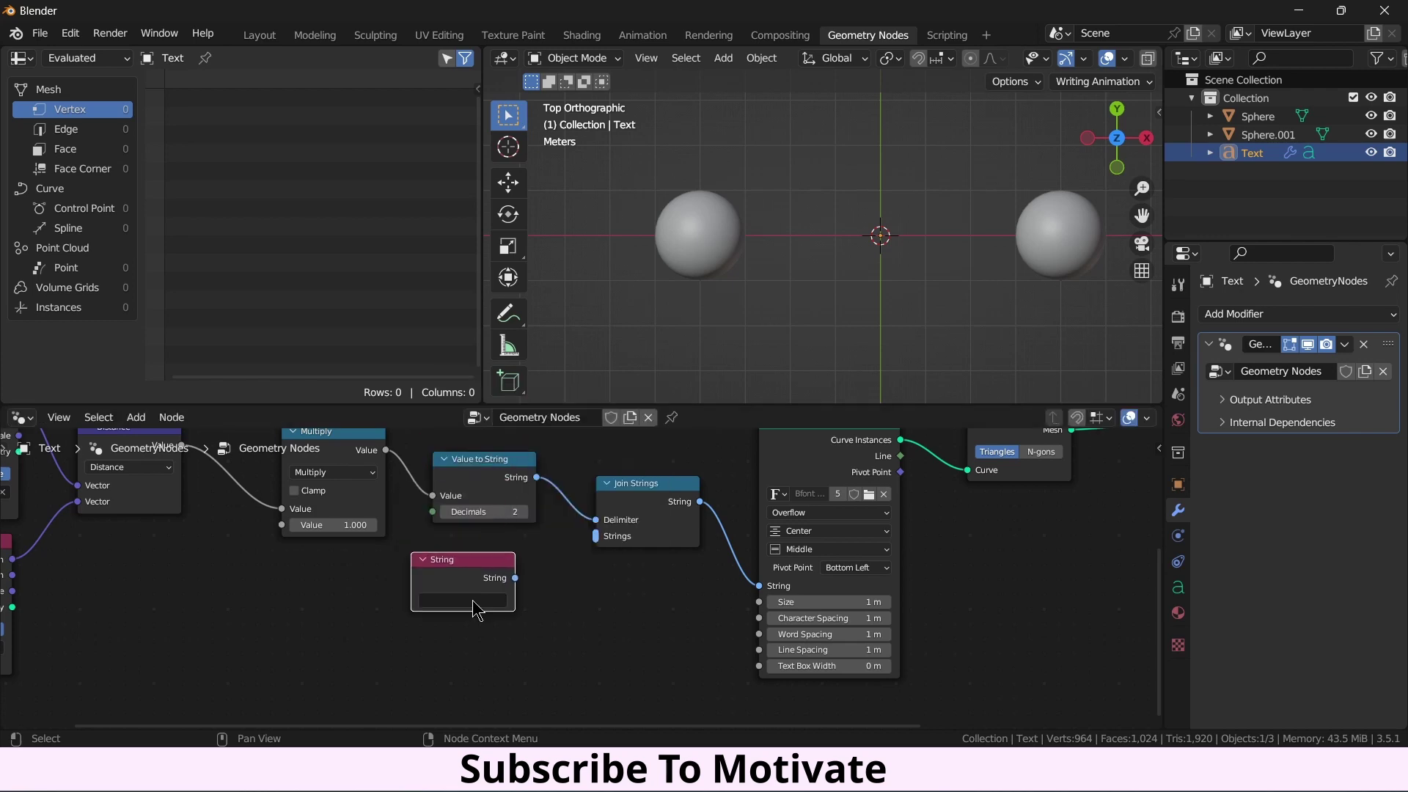
{"action": "left_click_drag", "start_coordinate": [514, 579], "coordinate": [595, 536]}
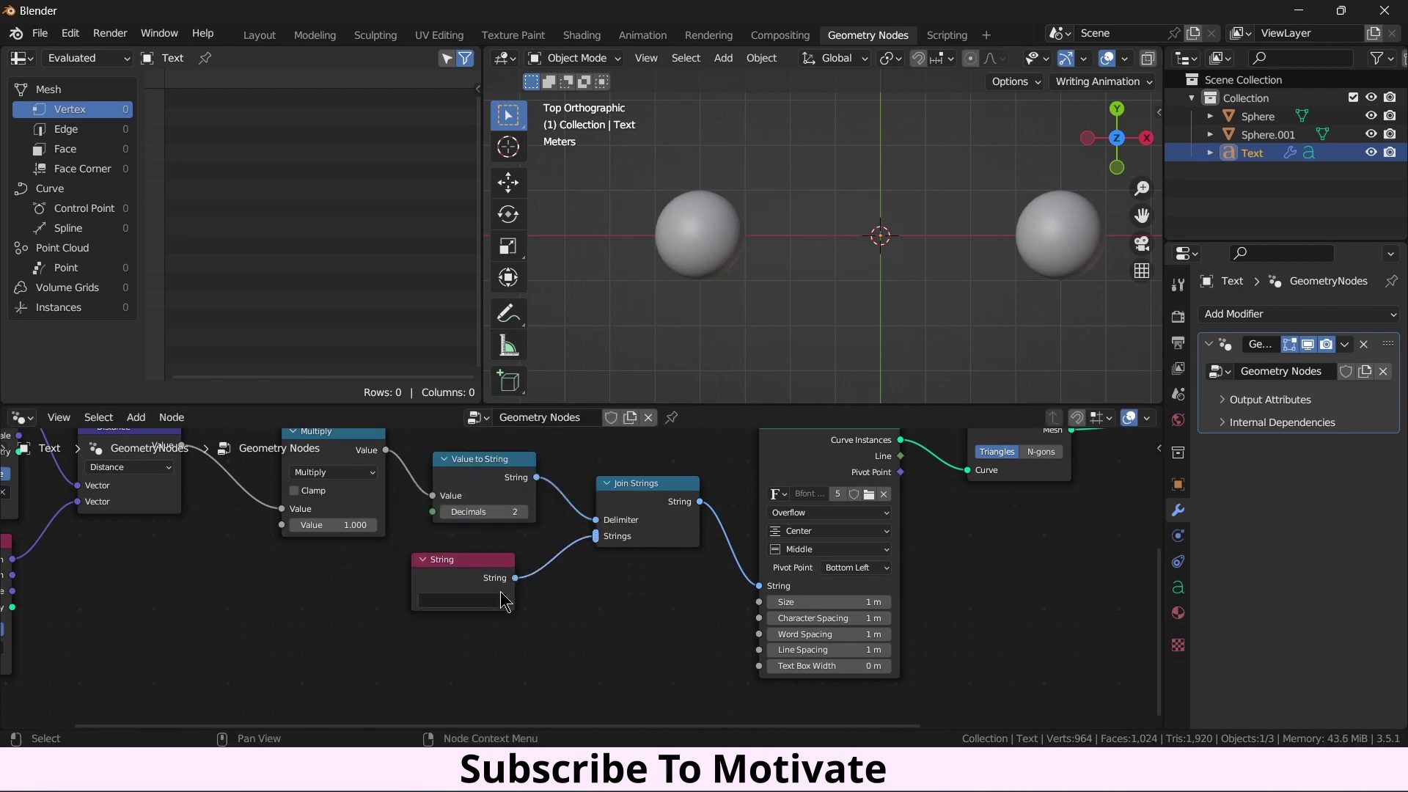
{"action": "left_click", "coordinate": [477, 600]}
{"action": "type", "text": "m"}
{"action": "key", "text": "Return"}
{"action": "scroll", "coordinate": [590, 524], "scroll_direction": "up", "scroll_amount": 2}
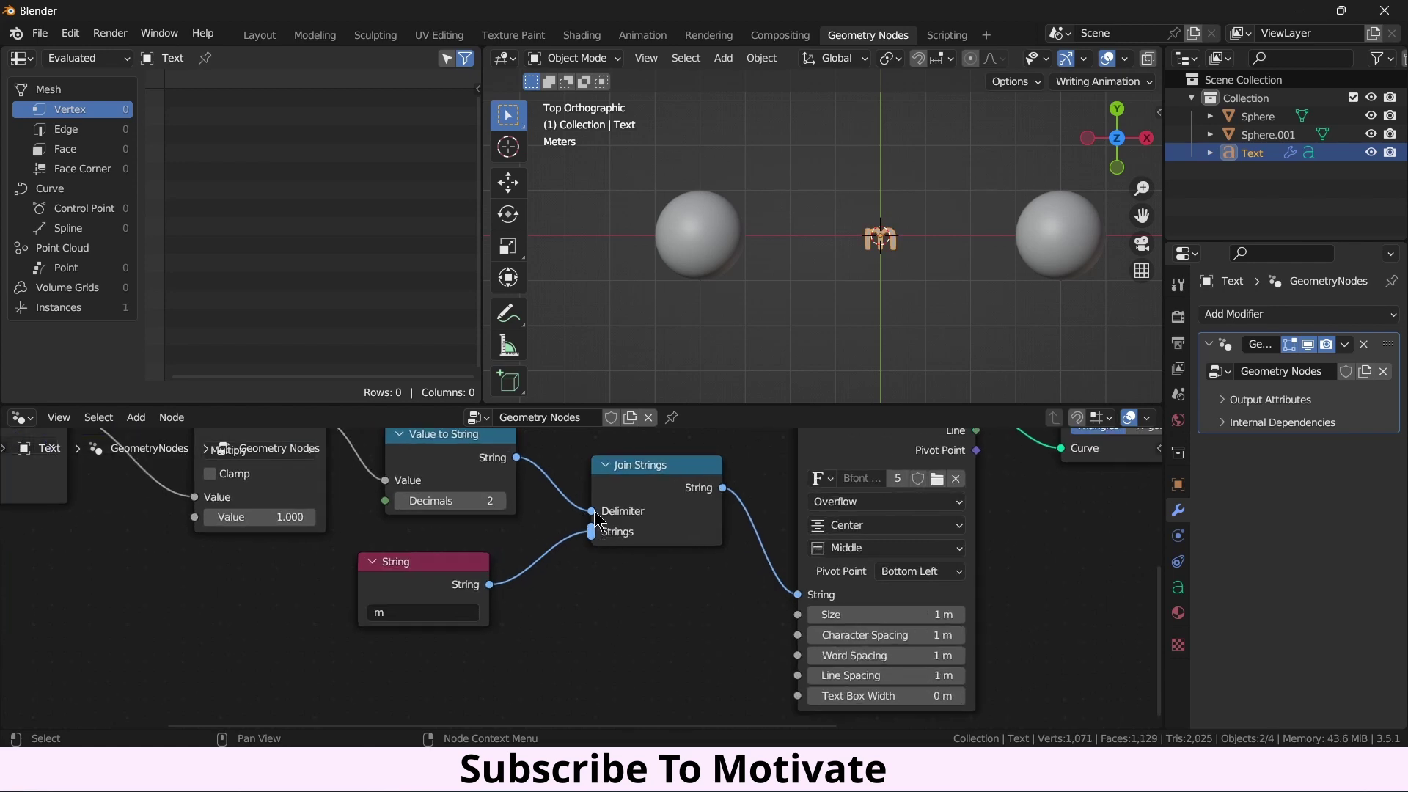
{"action": "left_click_drag", "start_coordinate": [591, 518], "coordinate": [594, 534]}
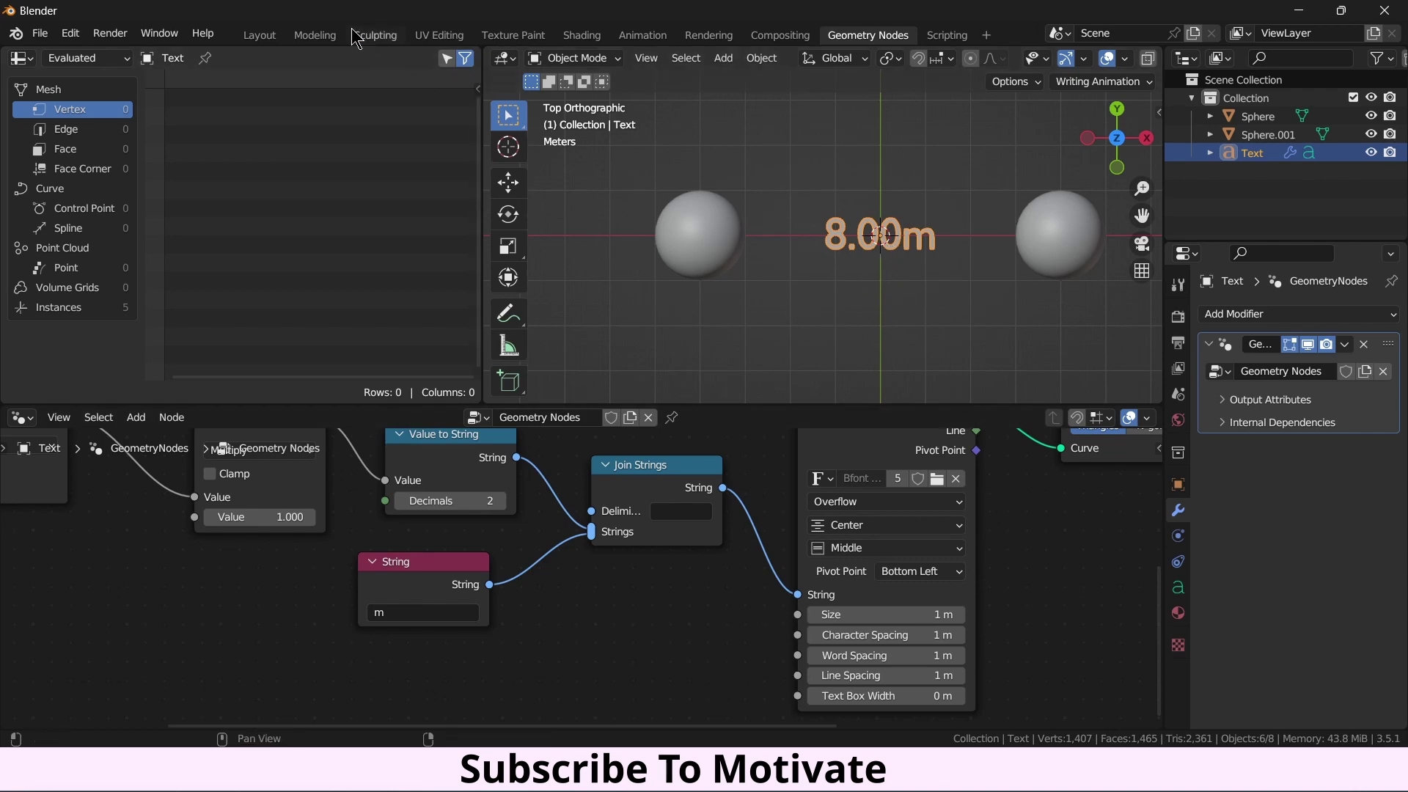
In Layout, move the left sphere, cancel a second move, and select the 8.00m text.
{"action": "left_click", "coordinate": [258, 36]}
{"action": "left_click", "coordinate": [308, 350]}
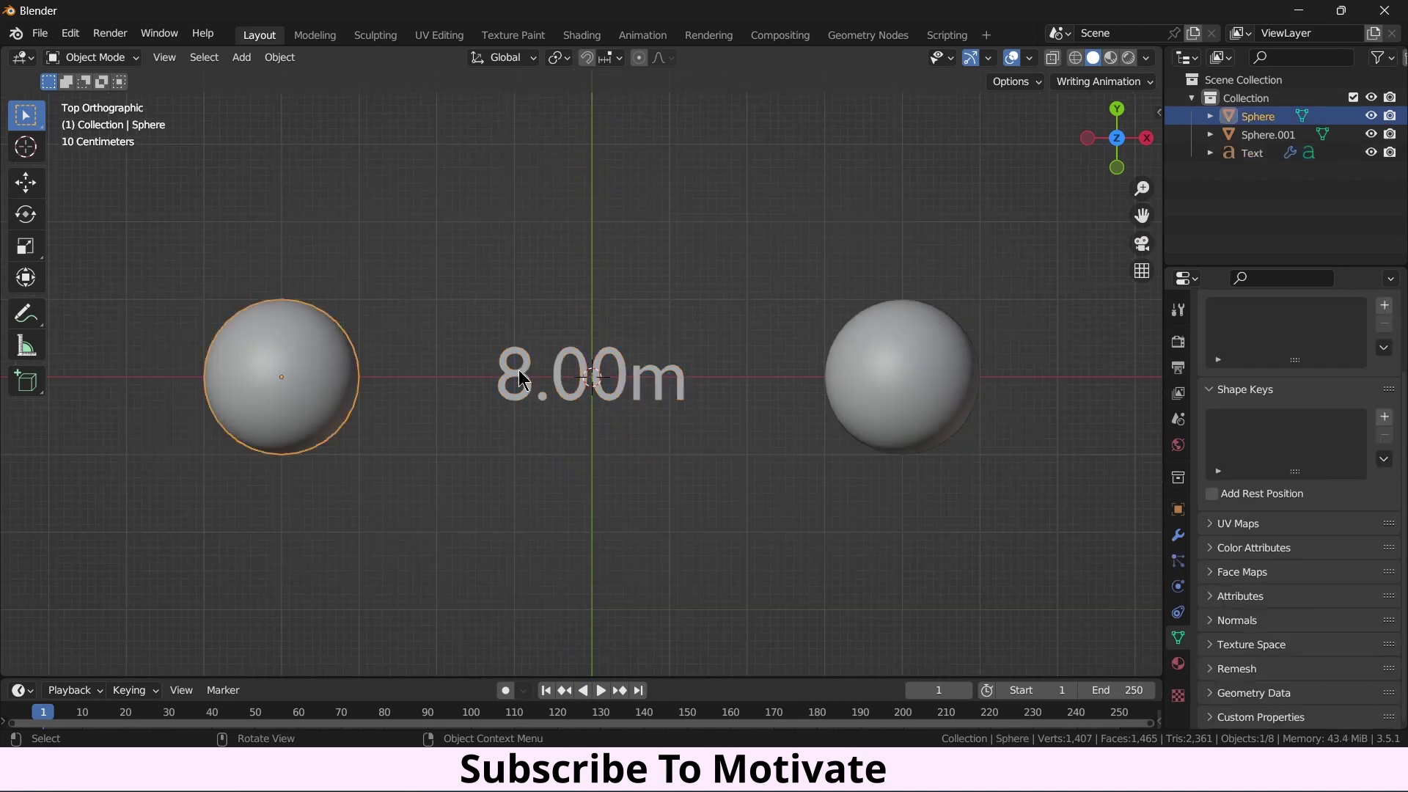
{"action": "scroll", "coordinate": [531, 392], "scroll_direction": "down", "scroll_amount": 3}
{"action": "key", "text": "g"}
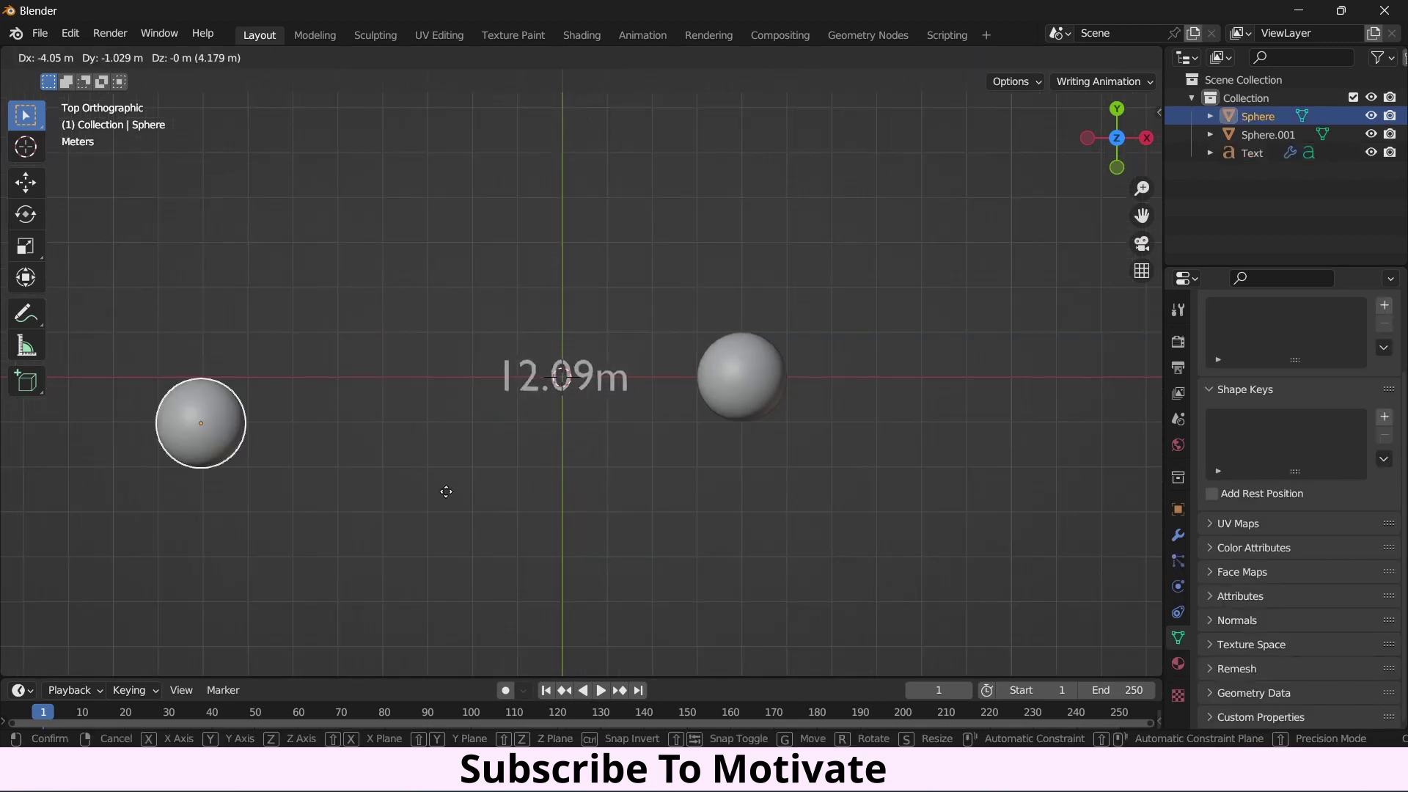
{"action": "left_click", "coordinate": [590, 395]}
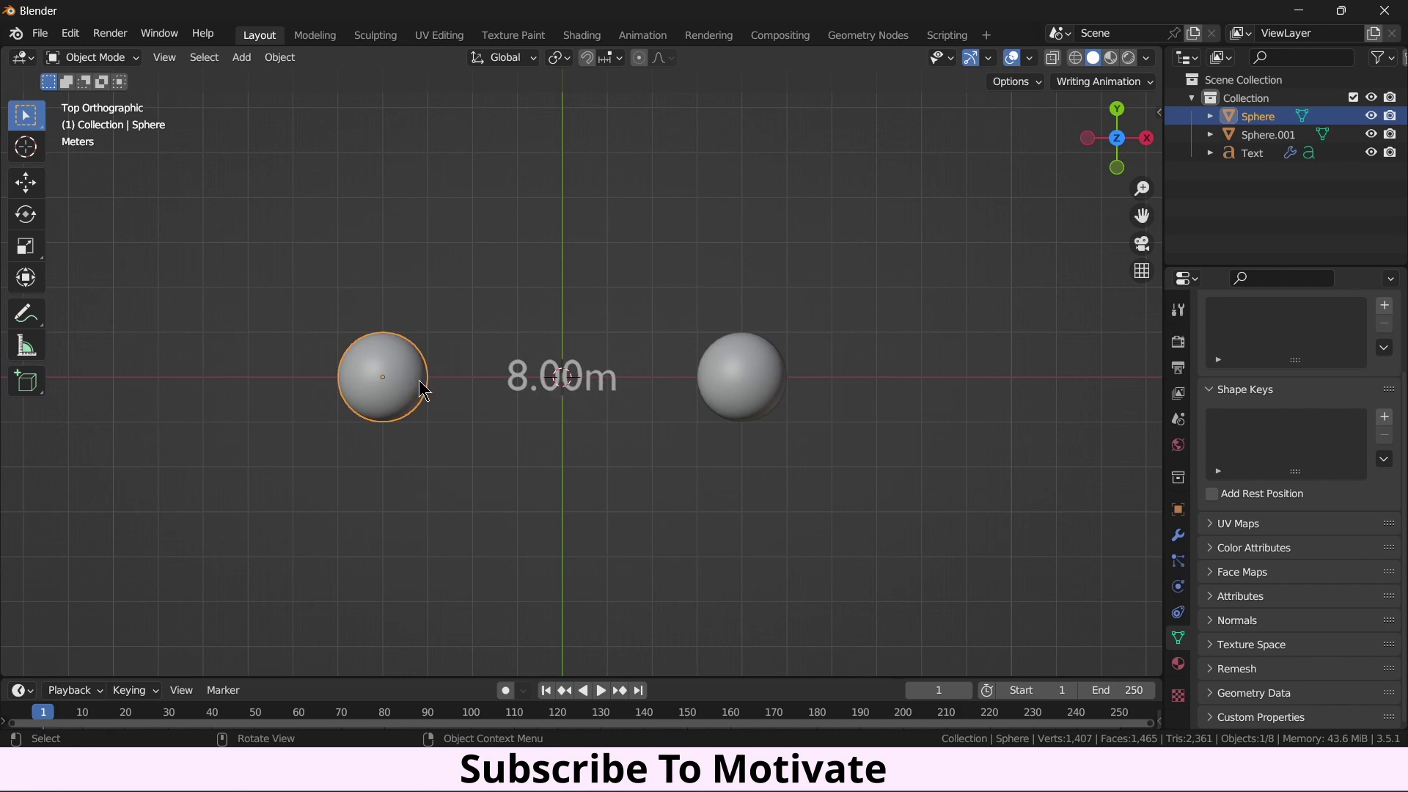
{"action": "key", "text": "g"}
{"action": "key", "text": "Escape"}
{"action": "left_click", "coordinate": [596, 382]}
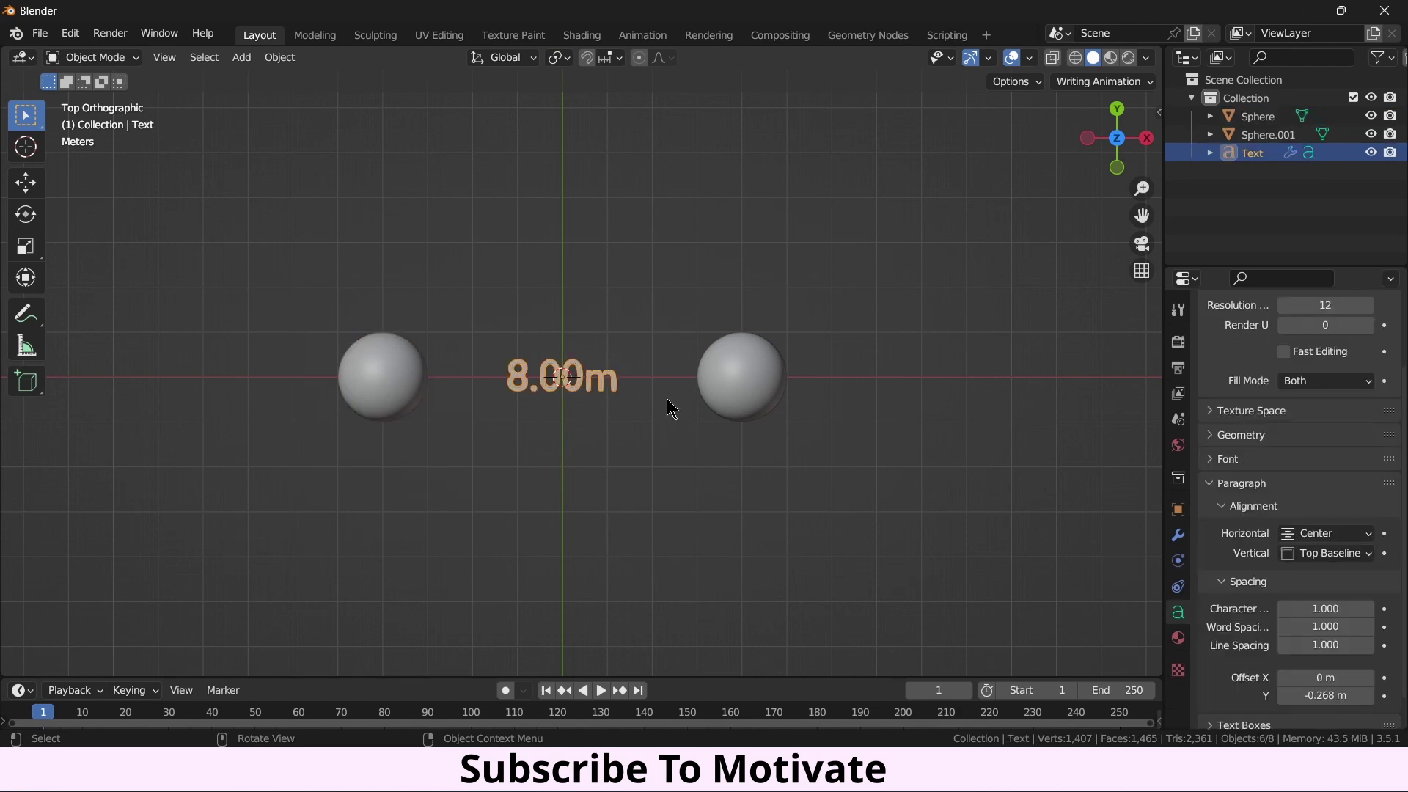
Add a Copy Location constraint to the text targeting Sphere.001 with influence 0.5.
{"action": "left_click", "coordinate": [1178, 589]}
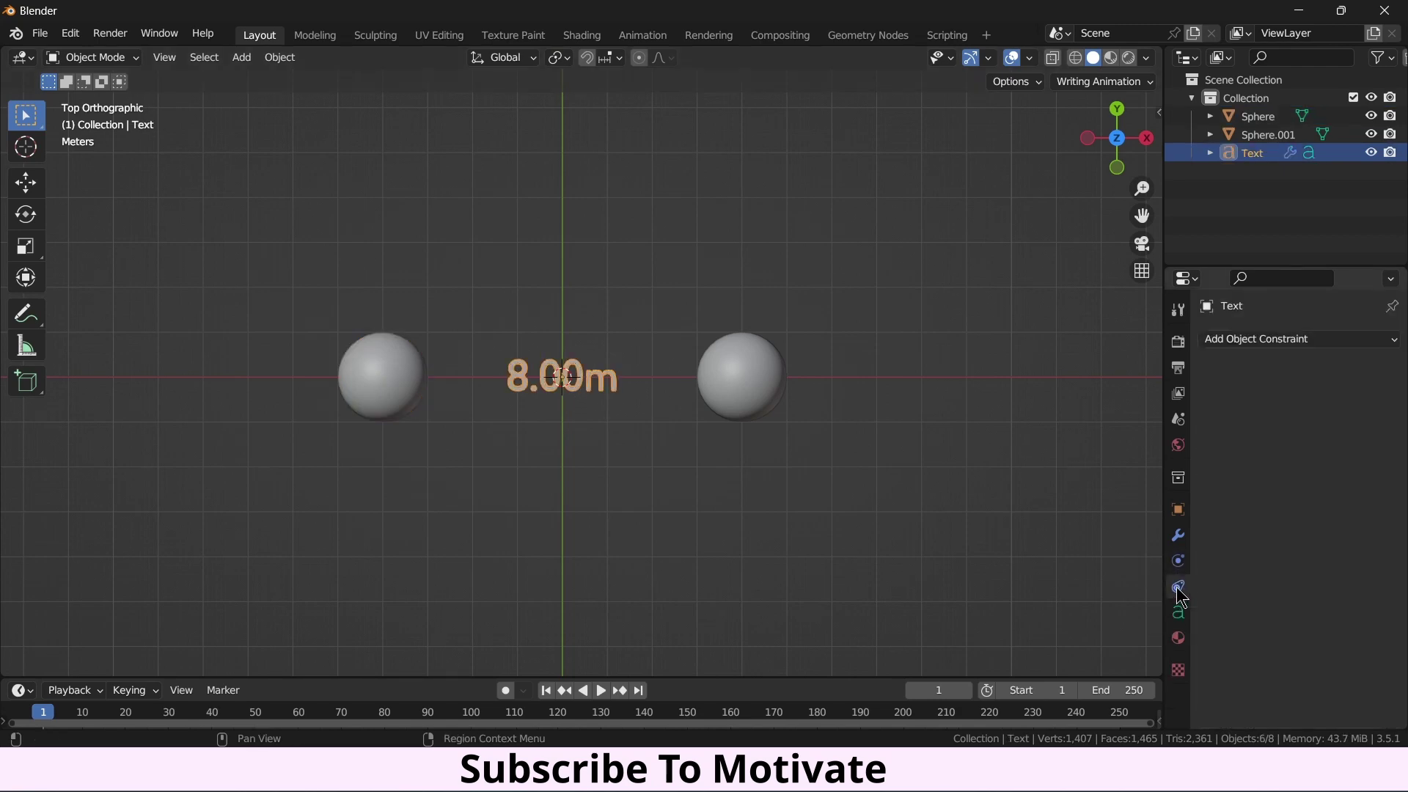
{"action": "left_click", "coordinate": [1331, 341]}
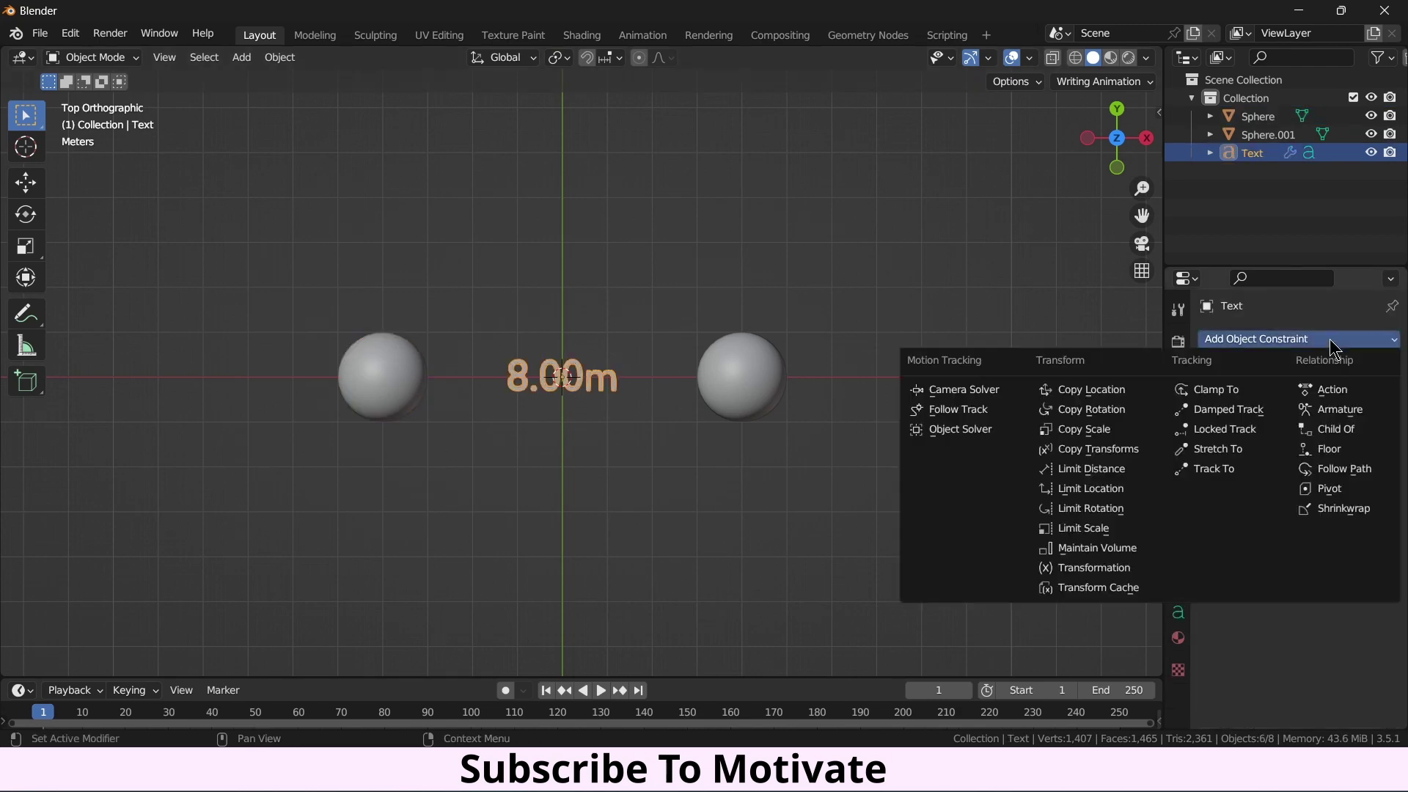
{"action": "left_click", "coordinate": [1123, 394]}
{"action": "left_click", "coordinate": [1366, 397]}
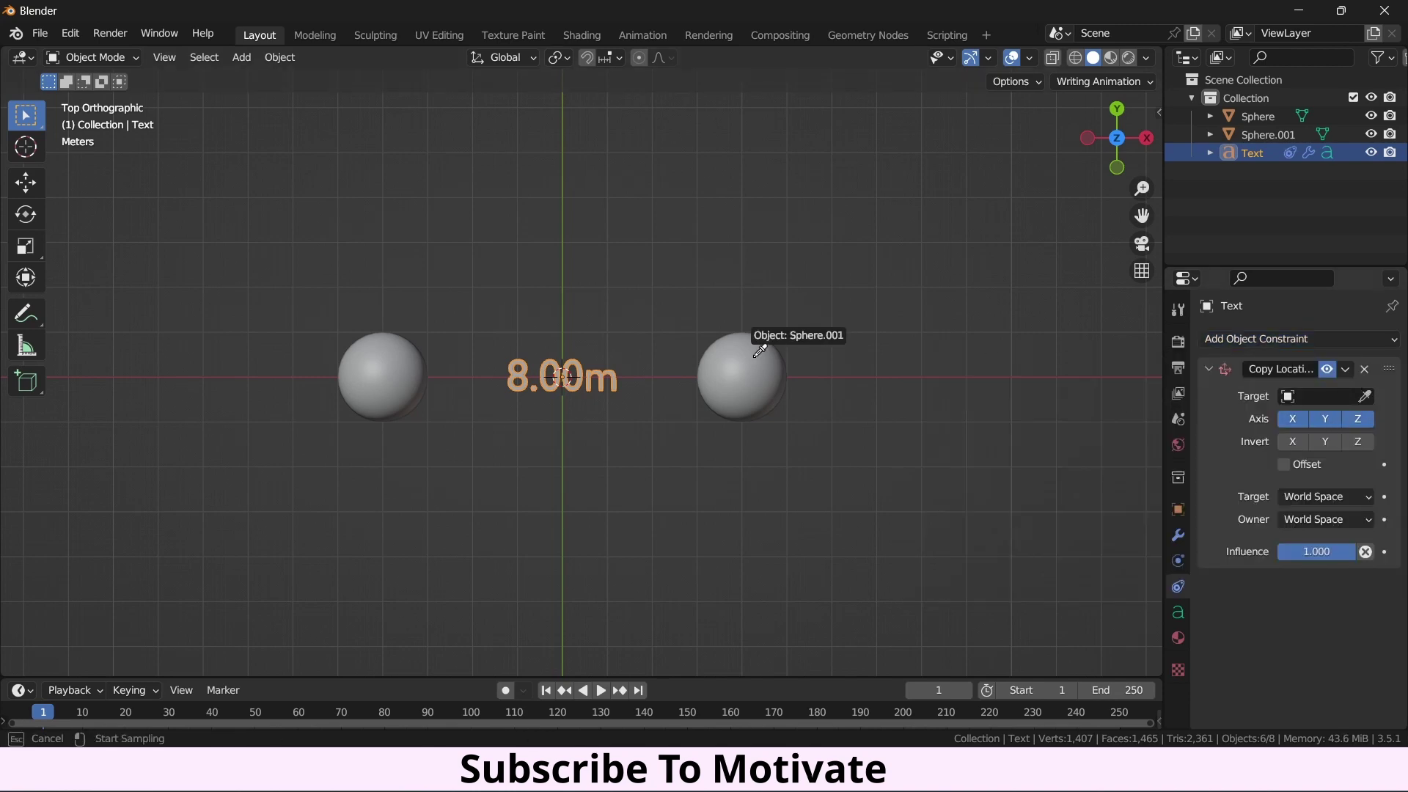
{"action": "left_click", "coordinate": [763, 363]}
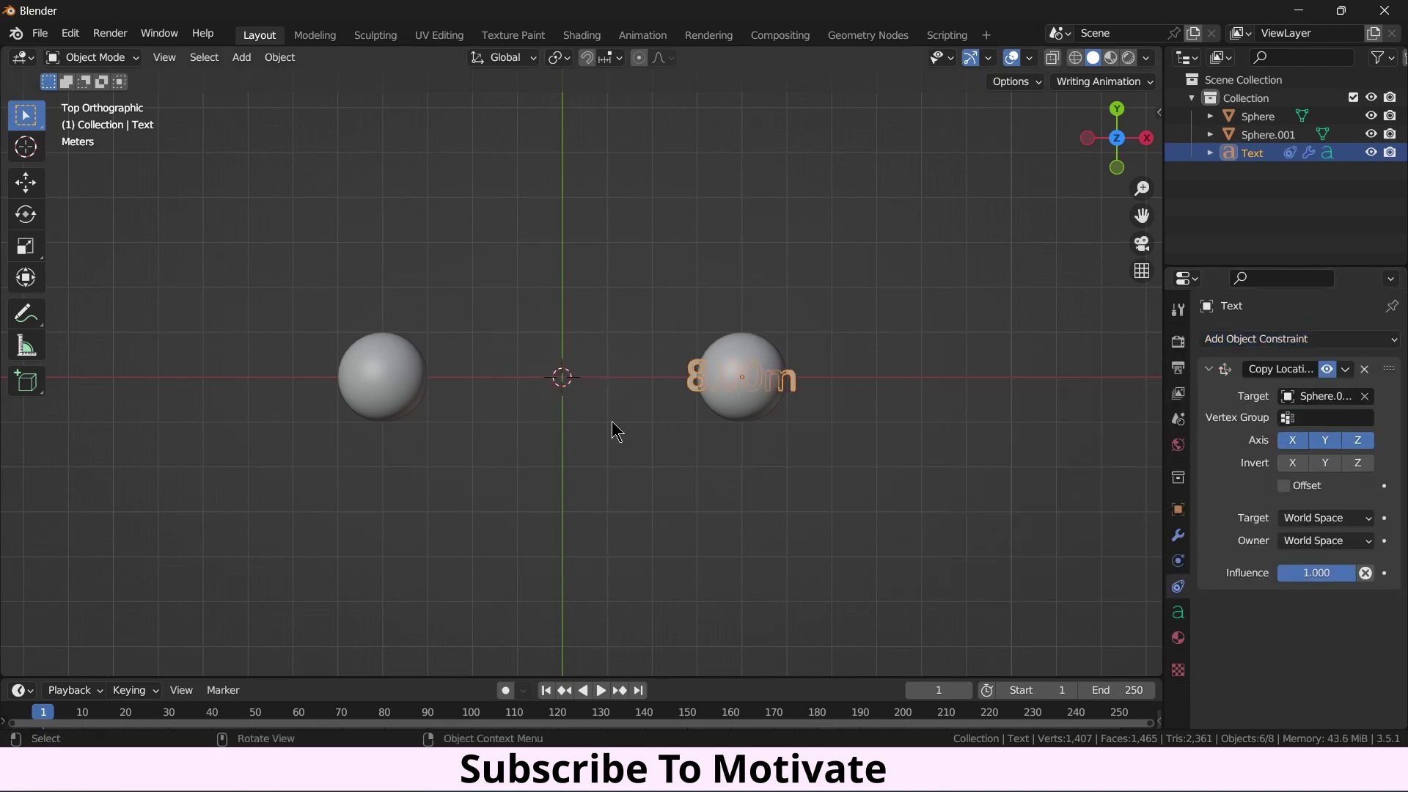
{"action": "left_click", "coordinate": [1326, 573]}
{"action": "type", "text": ".5"}
{"action": "key", "text": "Return"}
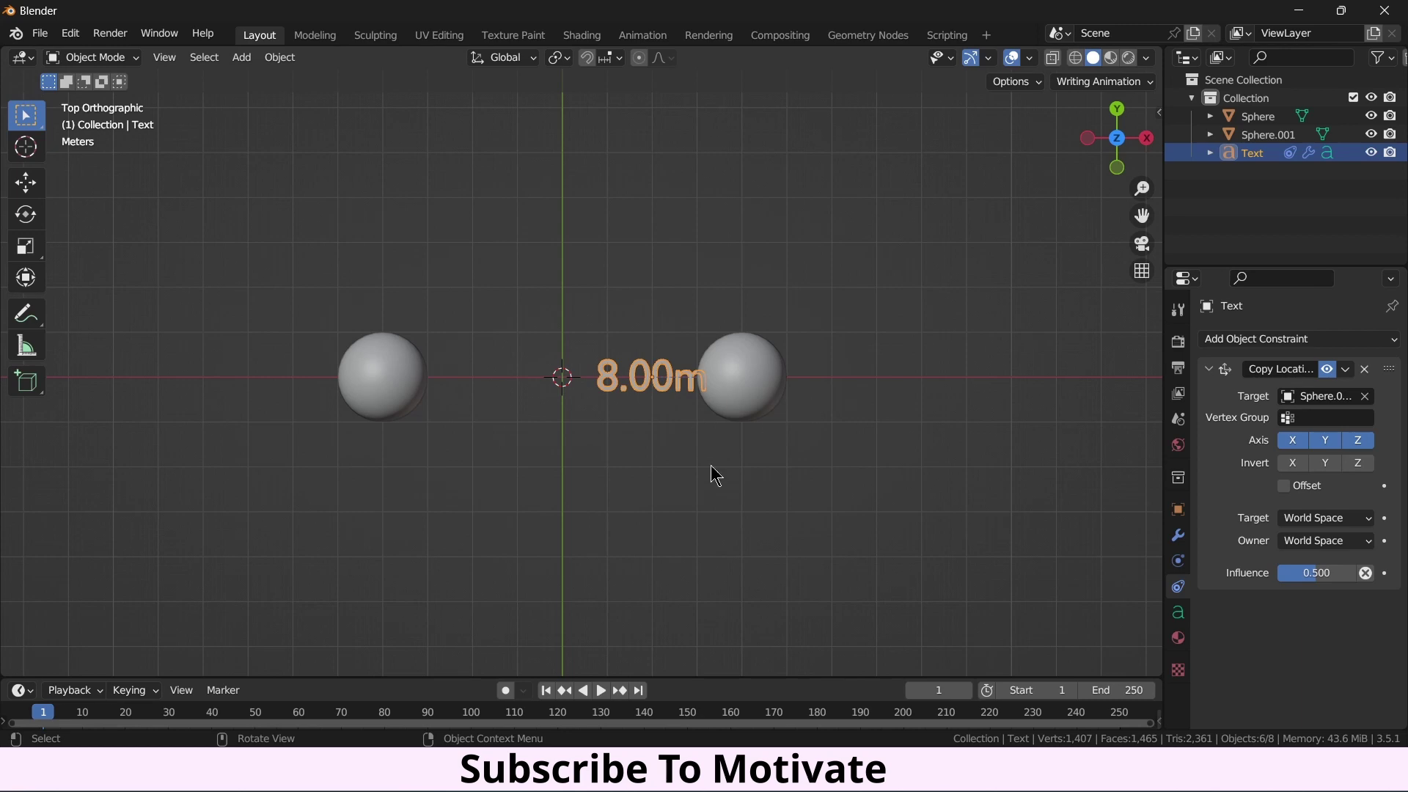
Add a second Copy Location constraint targeting Sphere with influence 0.5.
{"action": "left_click", "coordinate": [1295, 339]}
{"action": "left_click", "coordinate": [1117, 401]}
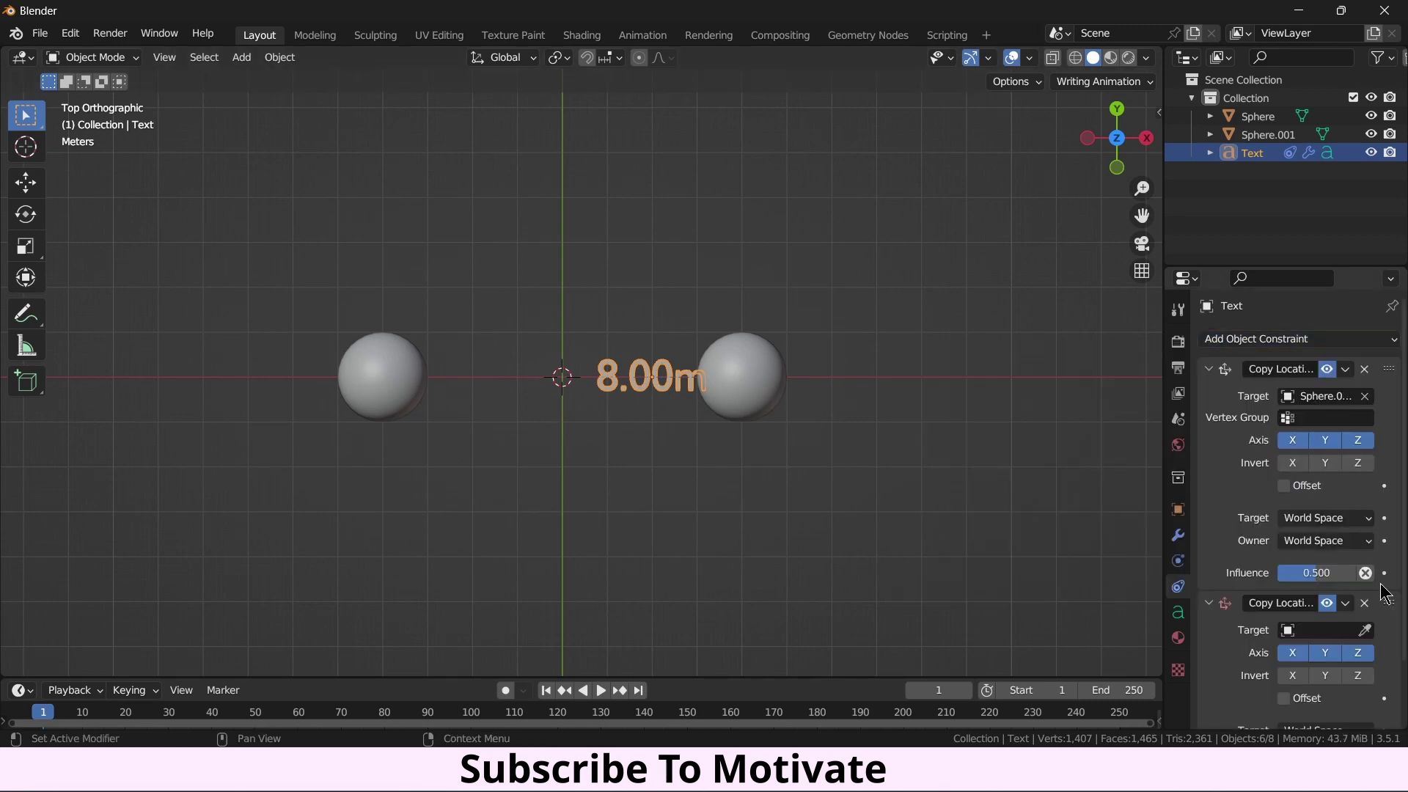
{"action": "left_click", "coordinate": [1367, 632]}
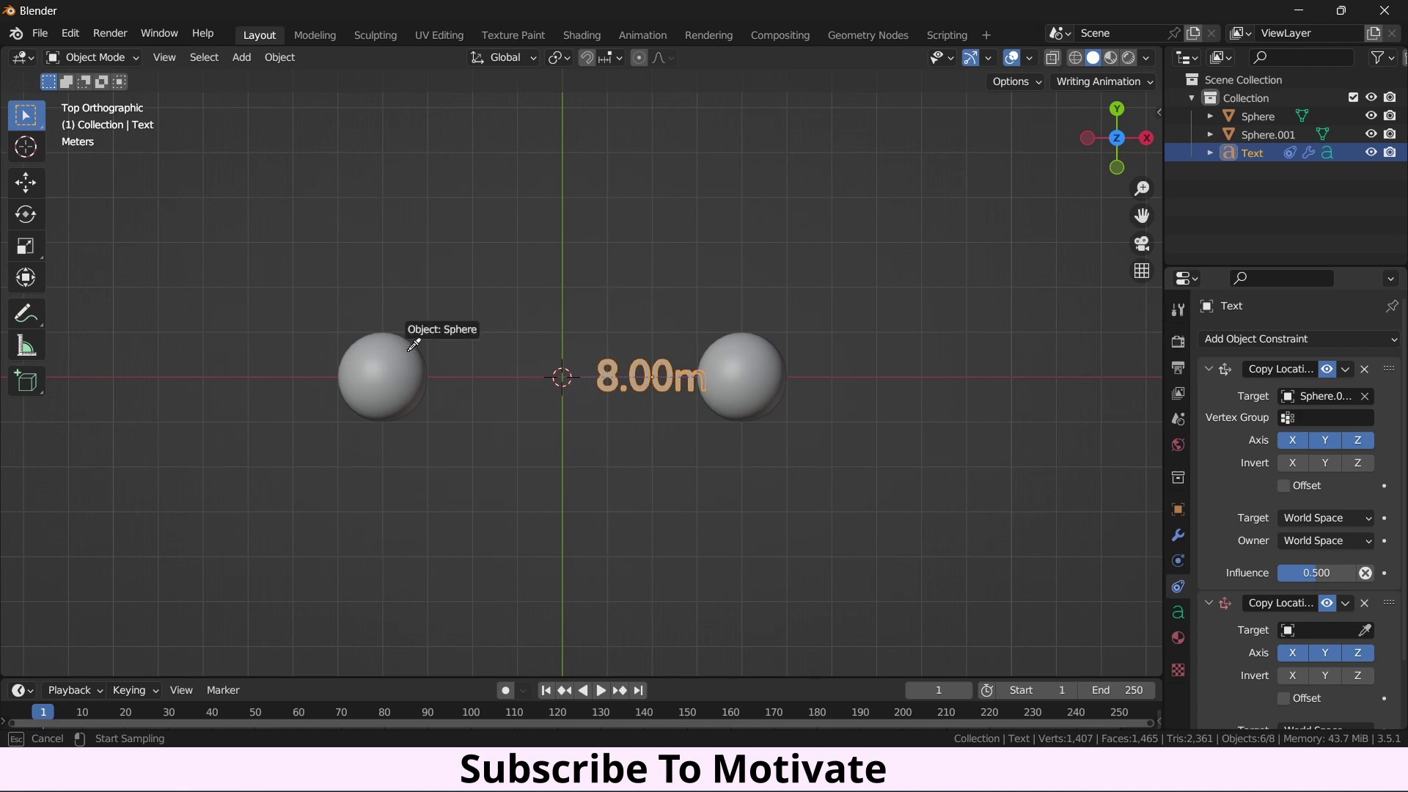
{"action": "left_click", "coordinate": [415, 345]}
{"action": "scroll", "coordinate": [1305, 587], "scroll_direction": "down", "scroll_amount": 3}
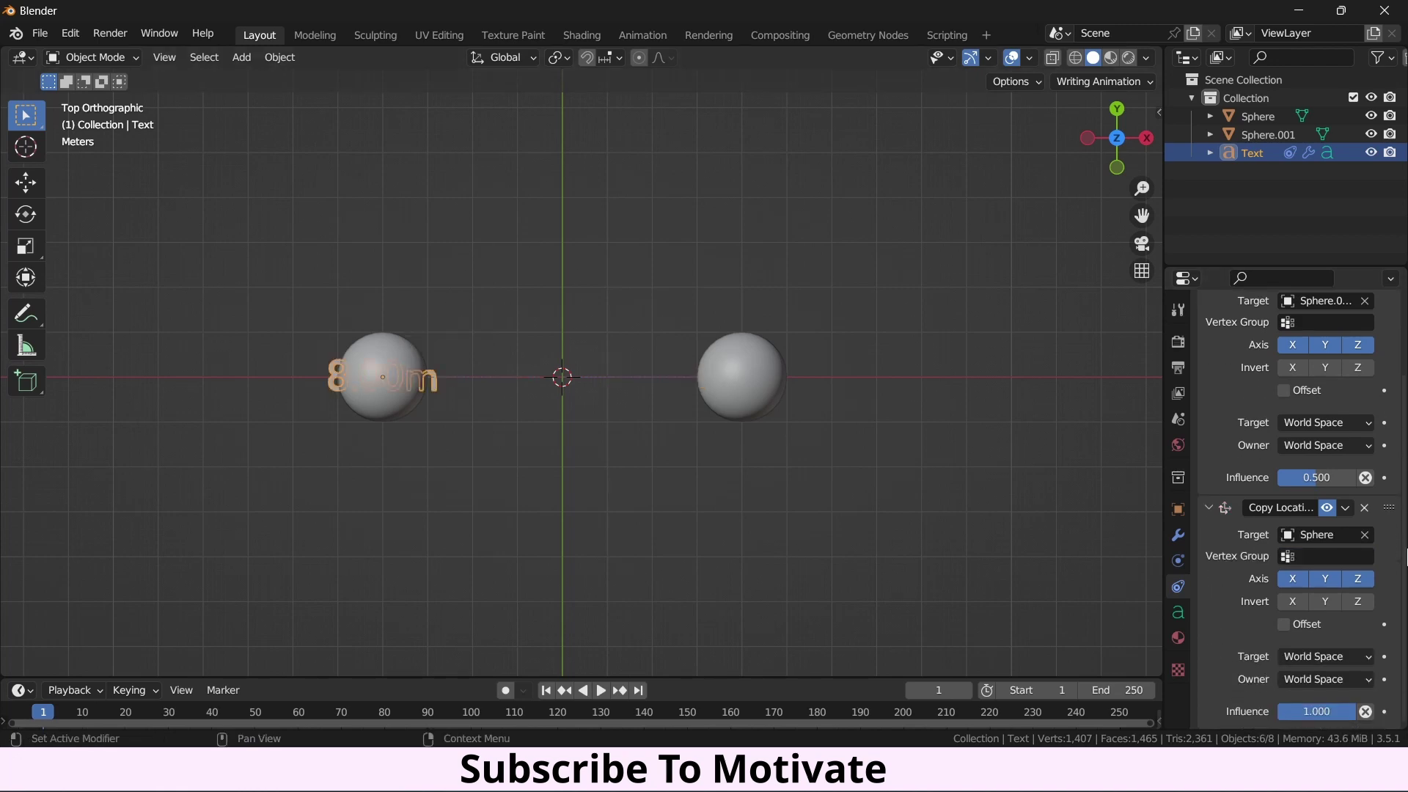
{"action": "left_click", "coordinate": [1332, 711]}
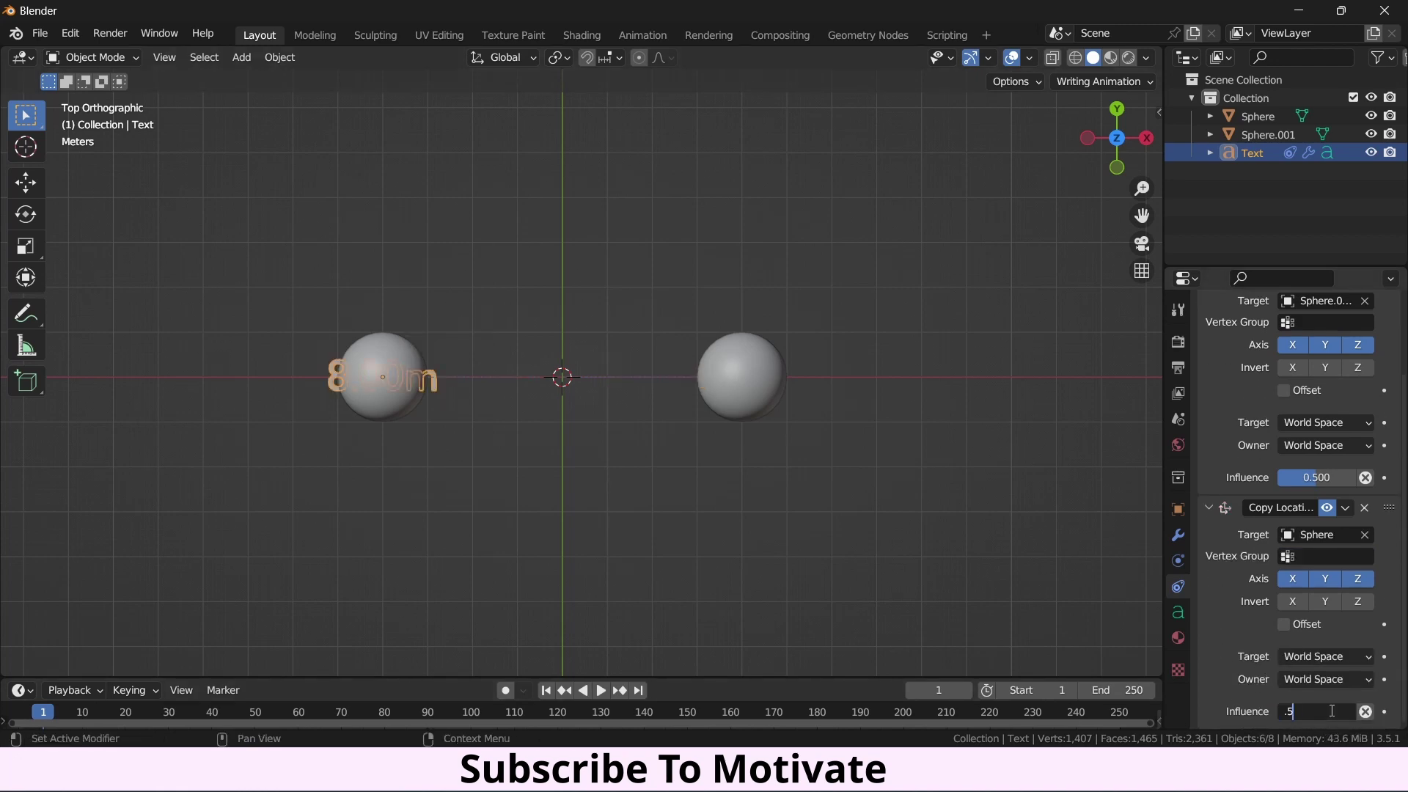
{"action": "type", "text": ".5"}
{"action": "key", "text": "Return"}
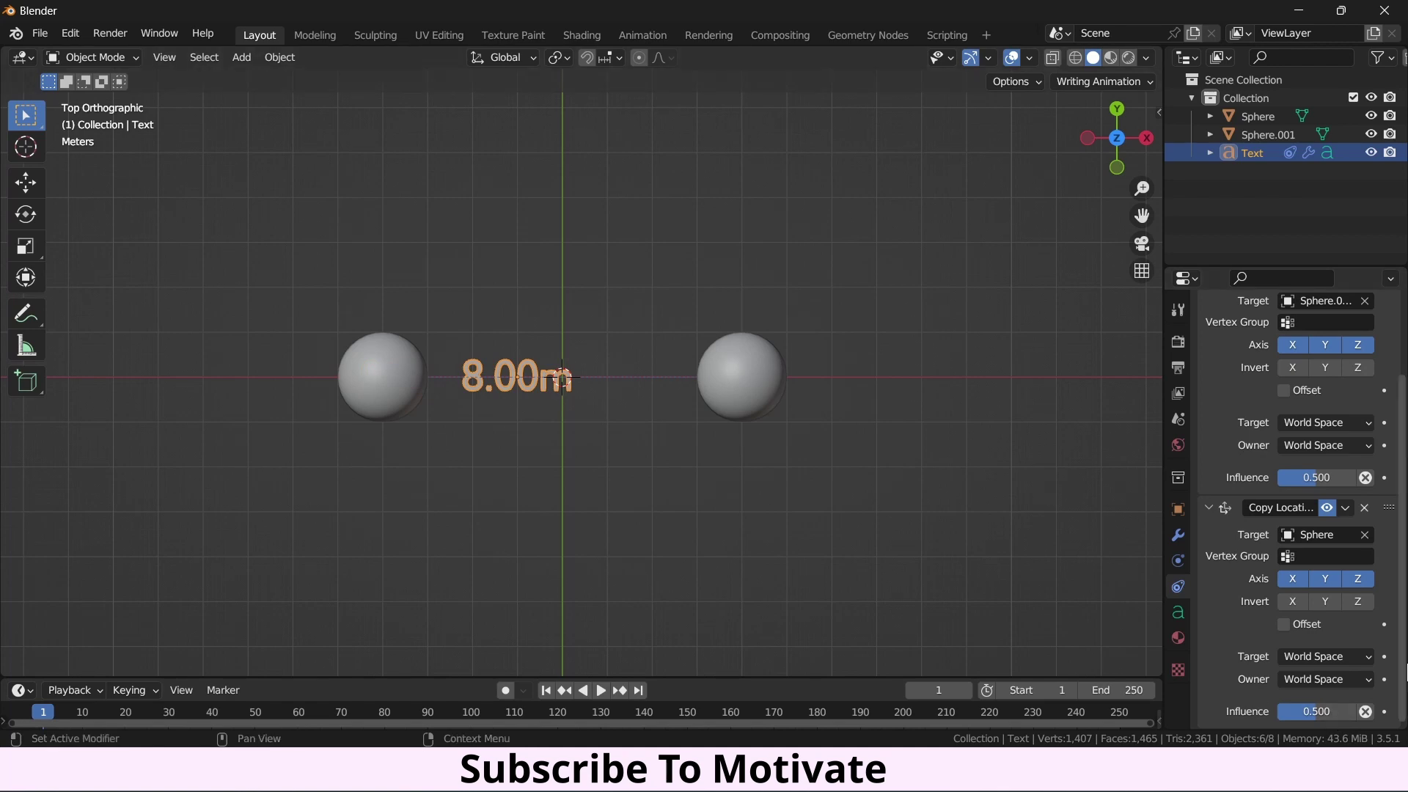
Enable Offset on both Copy Location constraints, checking placement from top view.
{"action": "scroll", "coordinate": [1306, 506], "scroll_direction": "up", "scroll_amount": 3}
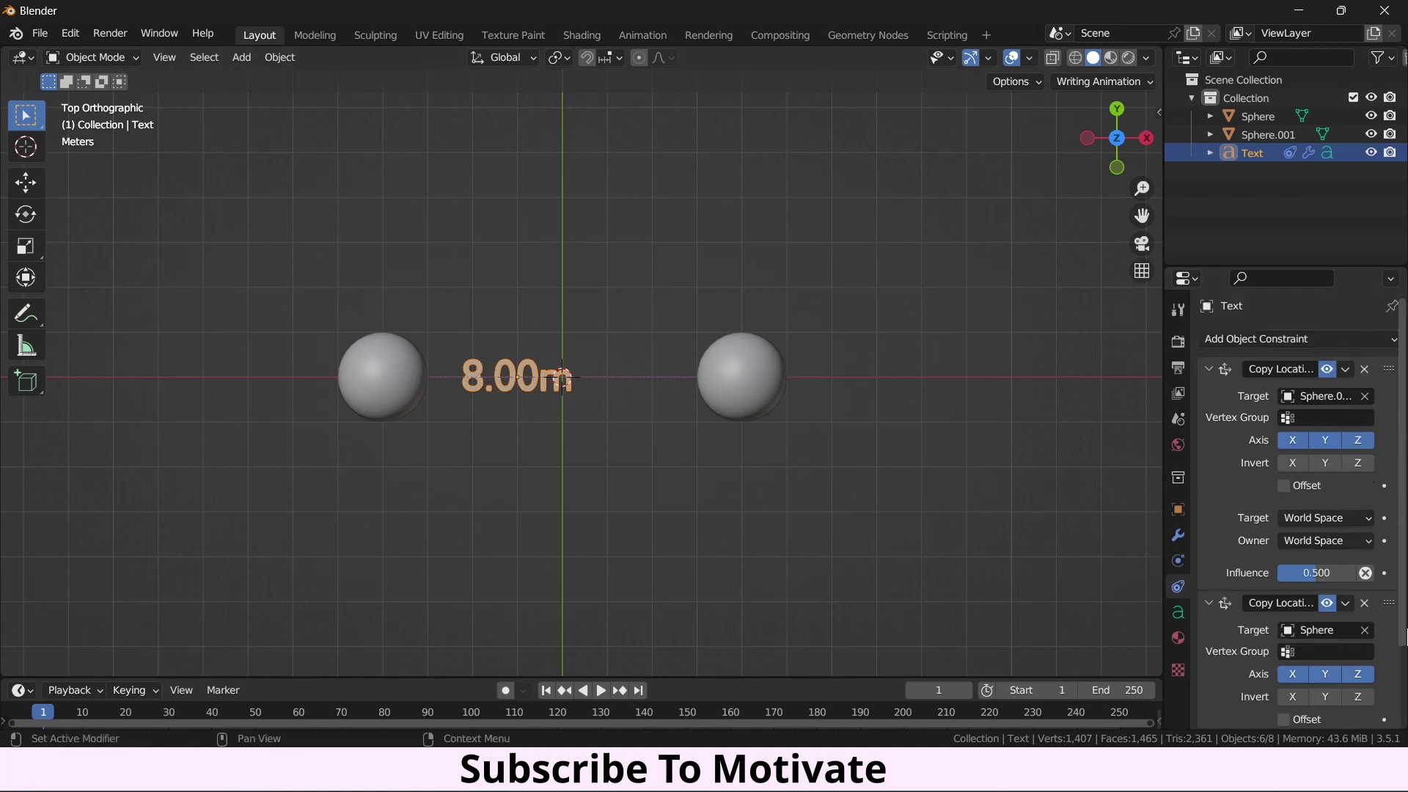
{"action": "middle_click_drag", "start_coordinate": [697, 456], "coordinate": [578, 408]}
{"action": "key", "text": "KP_7"}
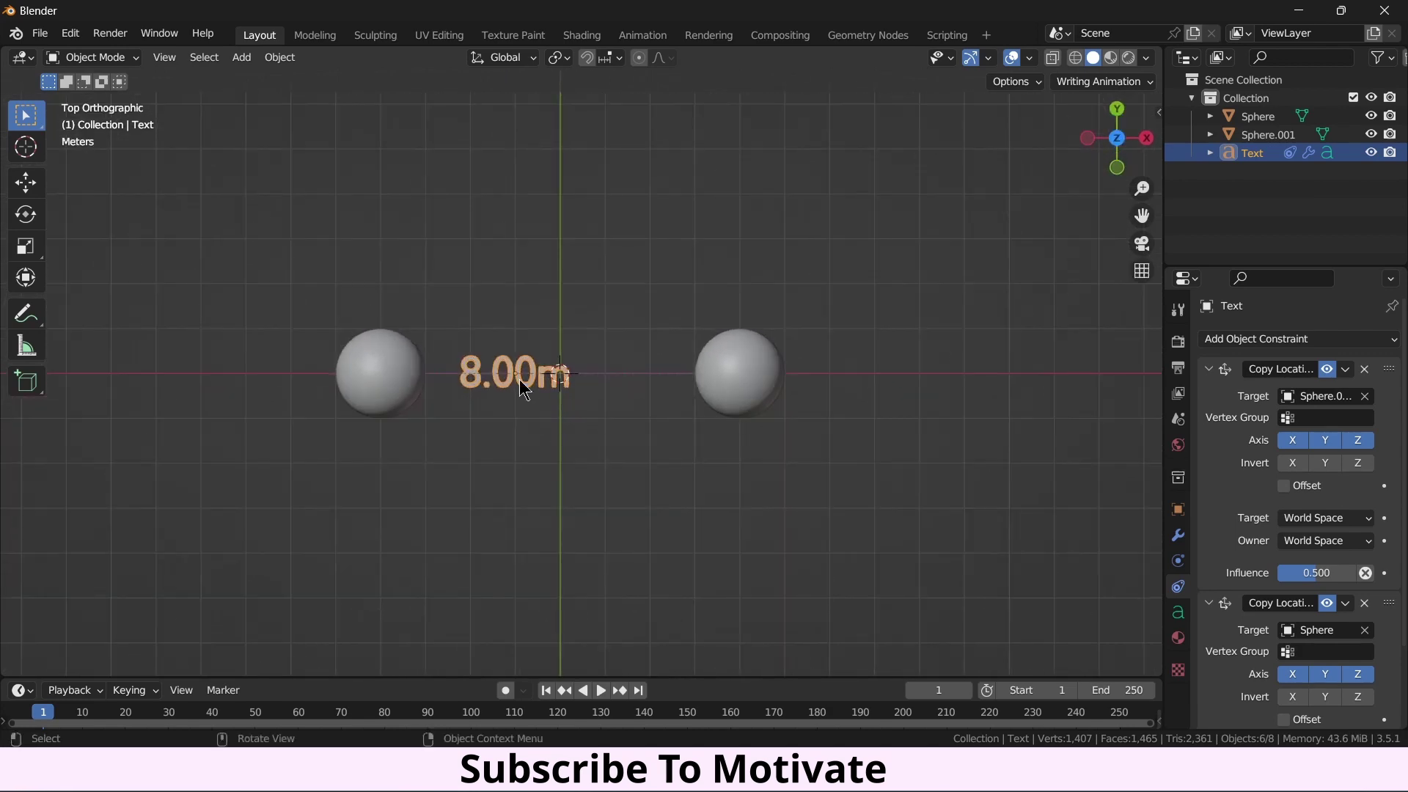
{"action": "scroll", "coordinate": [513, 458], "scroll_direction": "up", "scroll_amount": 5}
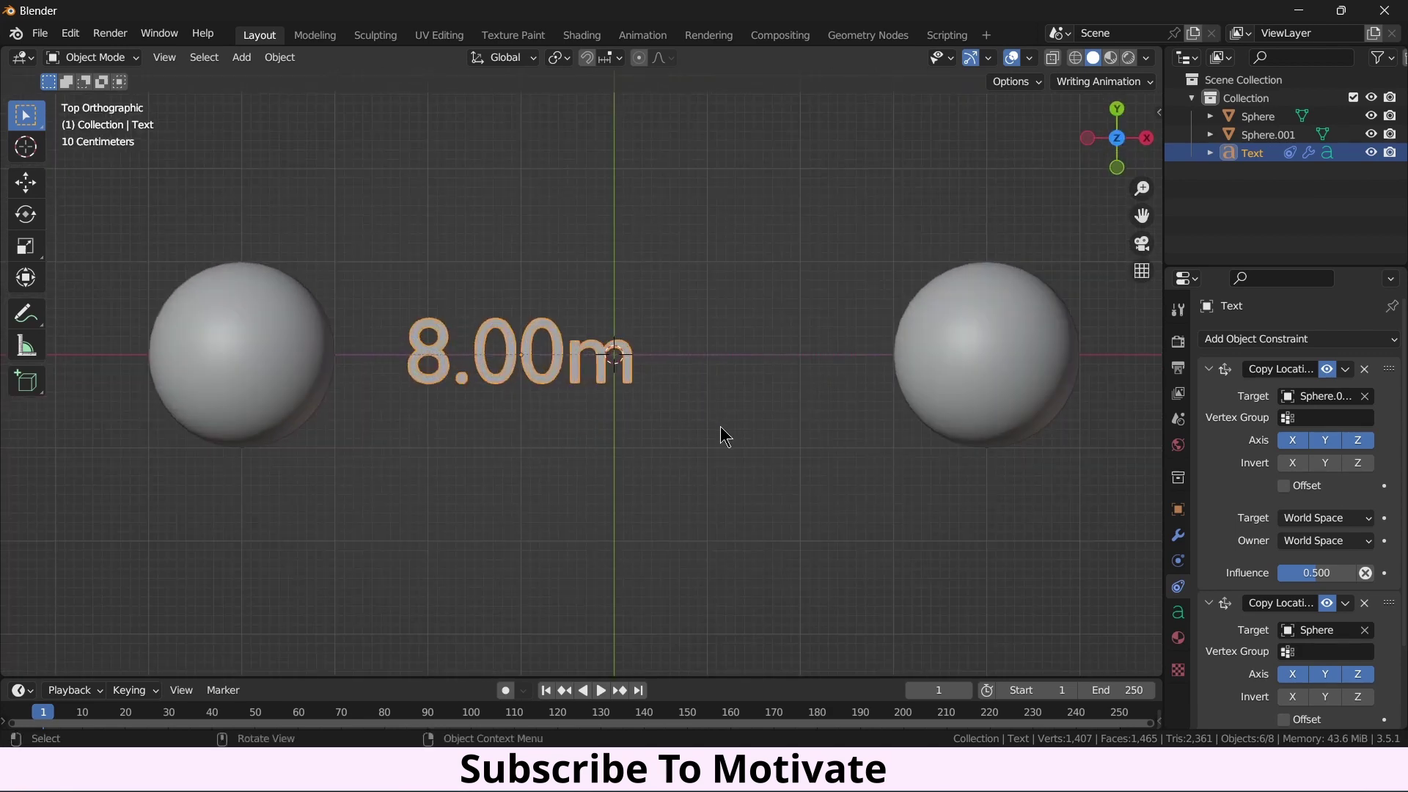
{"action": "scroll", "coordinate": [720, 427], "scroll_direction": "down", "scroll_amount": 2}
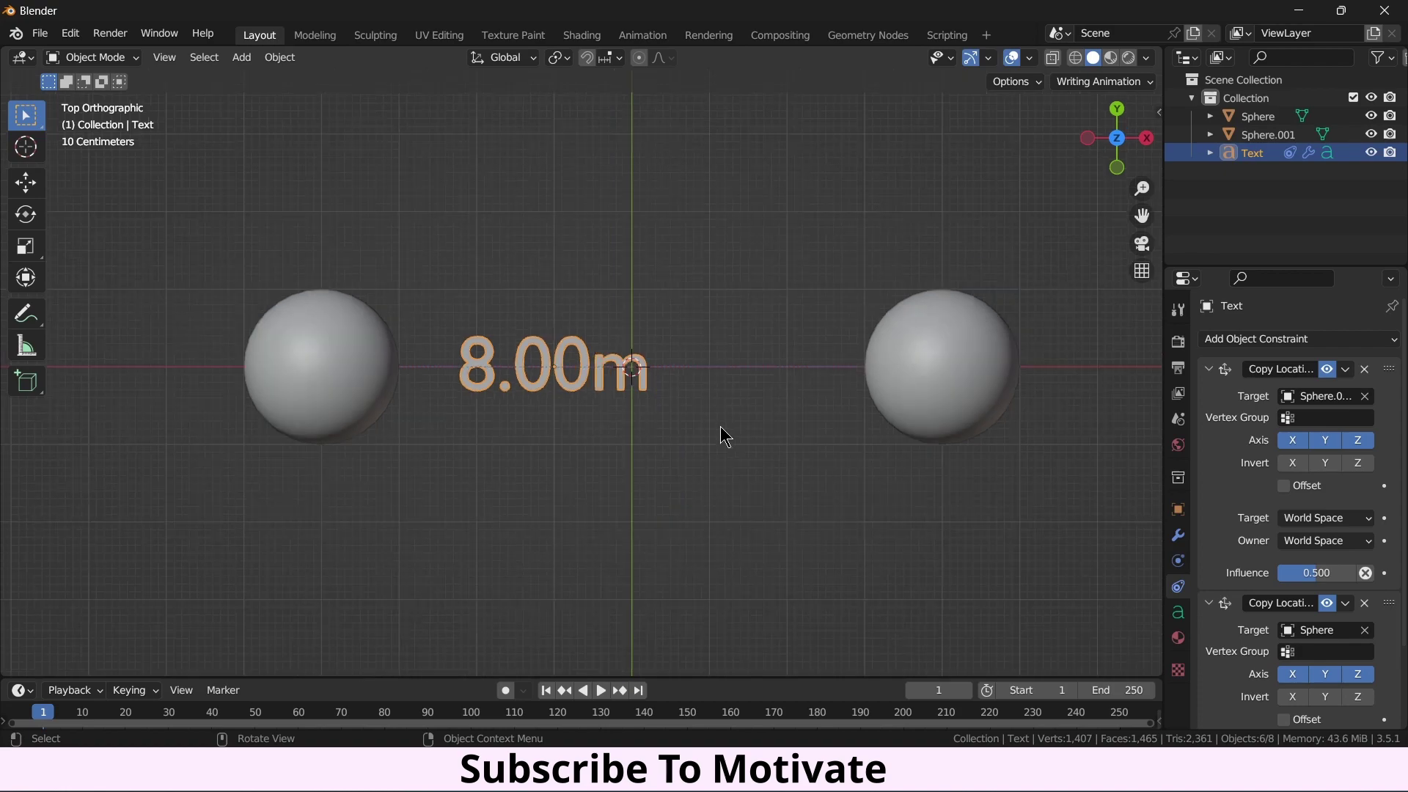
{"action": "left_click", "coordinate": [1284, 486]}
{"action": "scroll", "coordinate": [1342, 617], "scroll_direction": "down", "scroll_amount": 2}
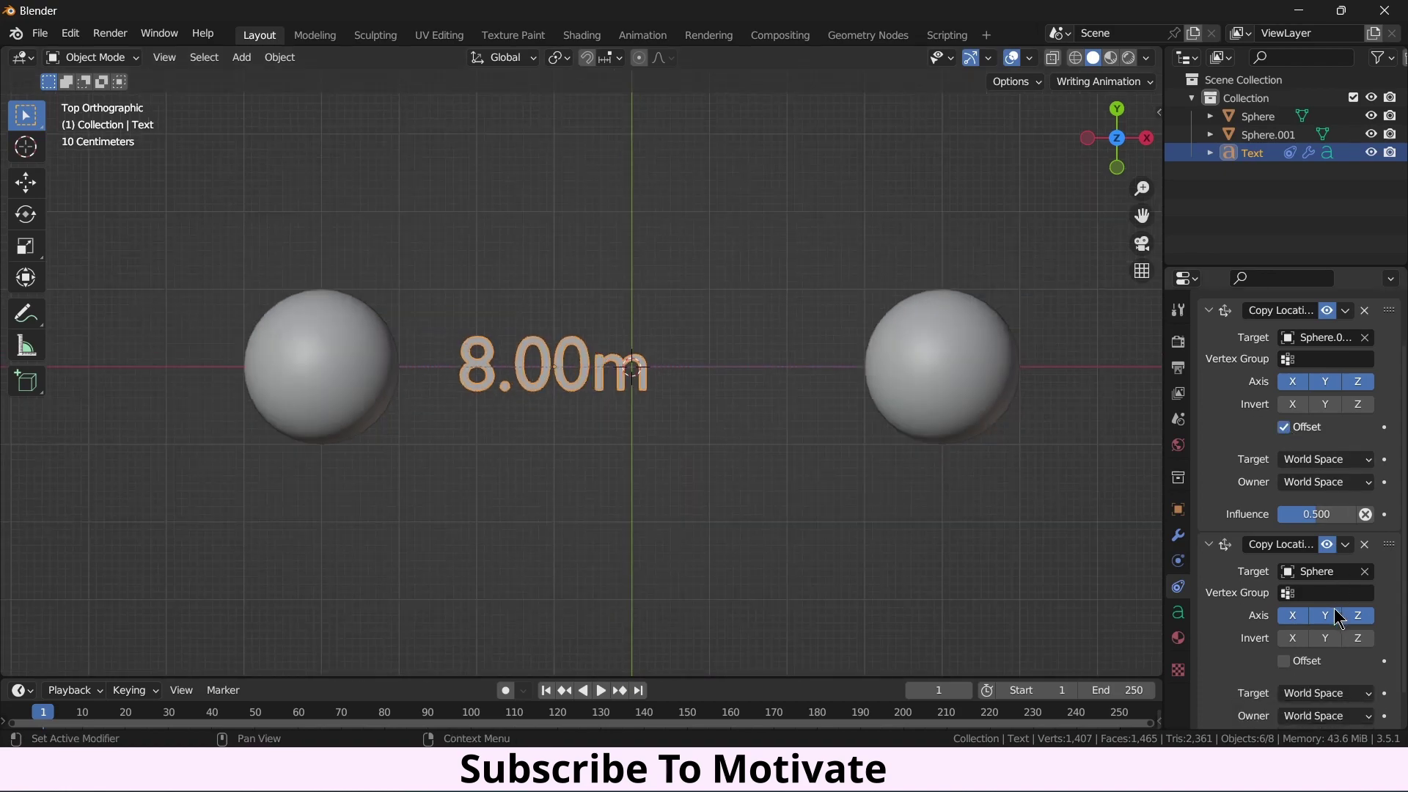
{"action": "left_click", "coordinate": [1284, 661]}
Frame the spheres and begin moving the left sphere.
{"action": "scroll", "coordinate": [682, 499], "scroll_direction": "down", "scroll_amount": 3}
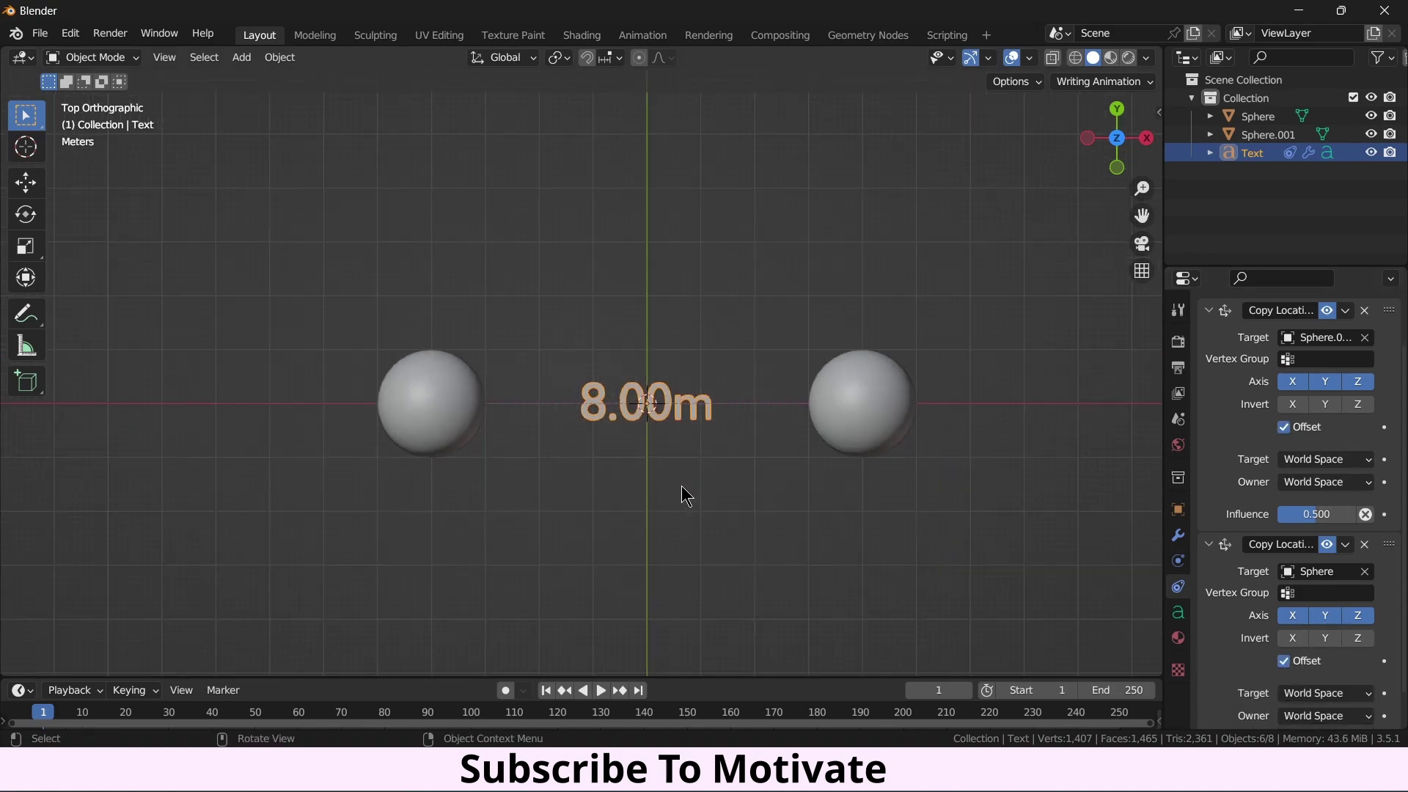
{"action": "middle_click_drag", "start_coordinate": [759, 520], "coordinate": [792, 396], "text": "shift"}
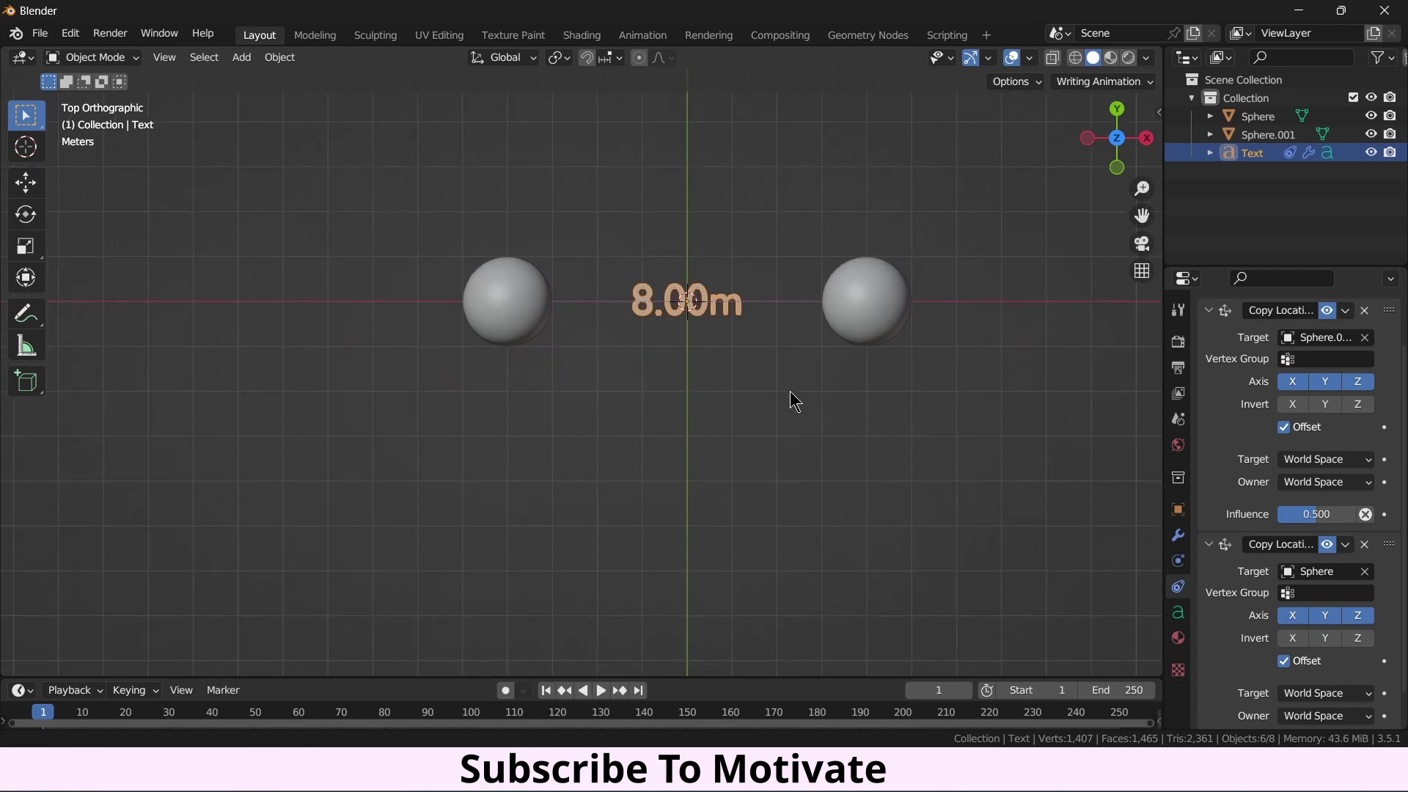
{"action": "left_click", "coordinate": [512, 317]}
{"action": "key", "text": "g"}
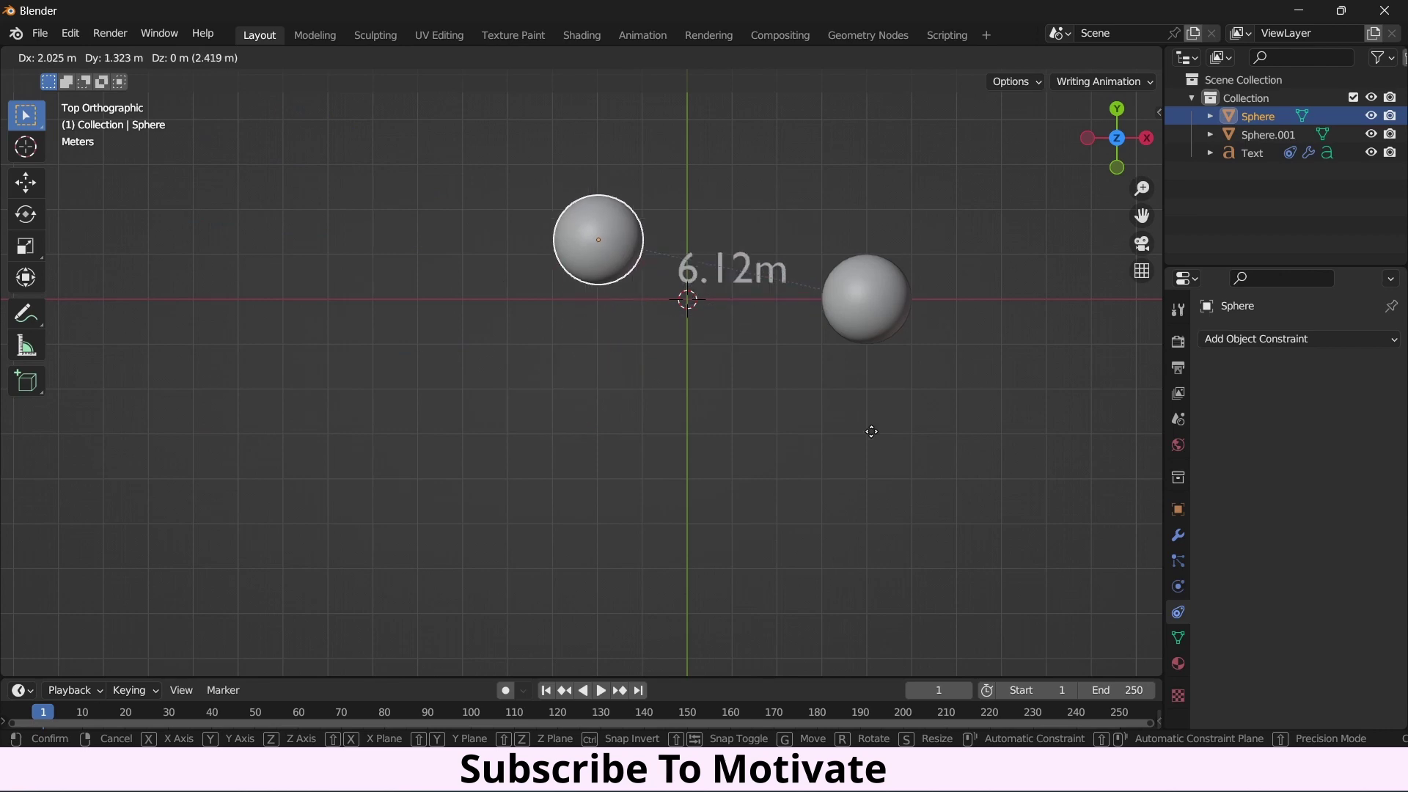
Place the left sphere, then move it vertically along Z to test the label.
{"action": "left_click", "coordinate": [774, 480]}
{"action": "middle_click_drag", "start_coordinate": [773, 480], "coordinate": [801, 268]}
{"action": "key", "text": "g"}
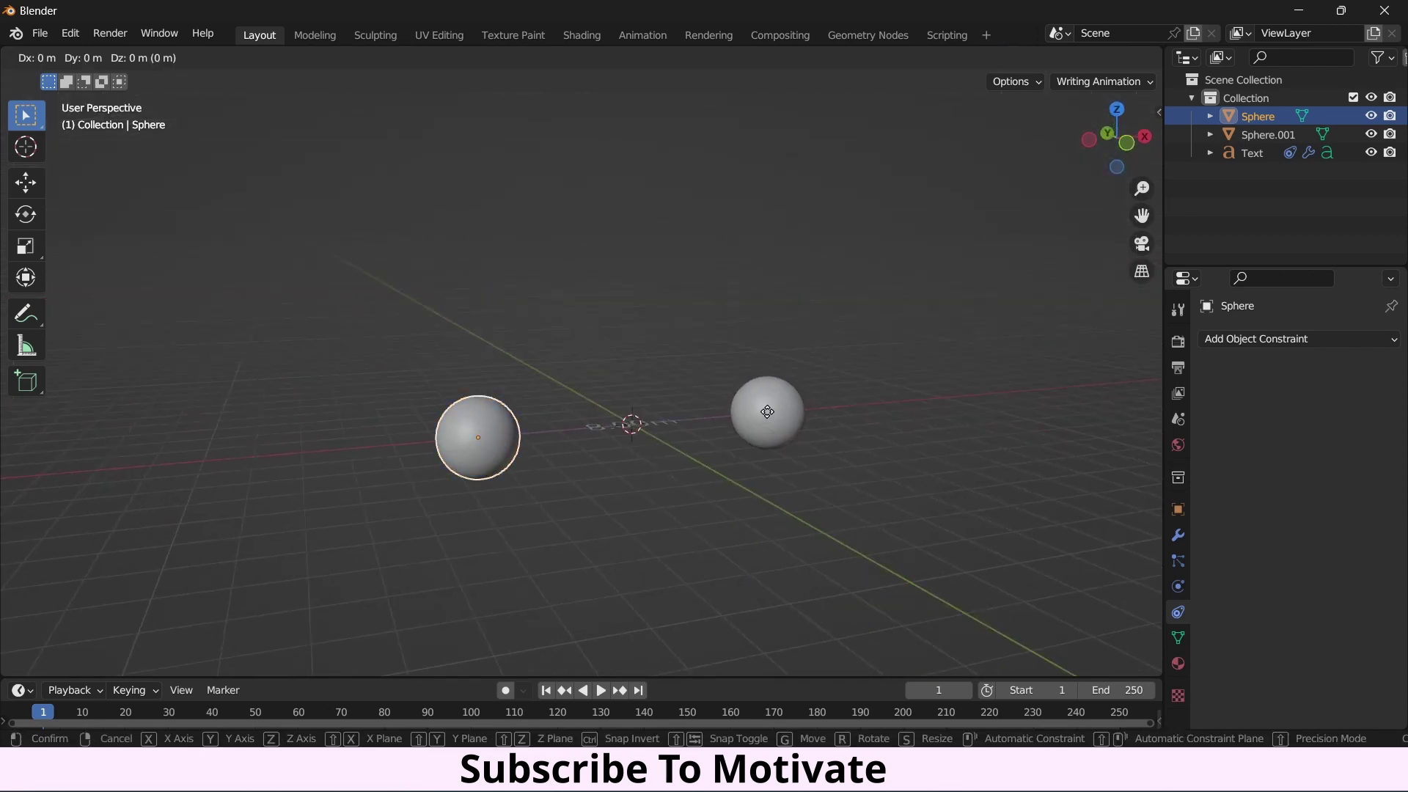
{"action": "key", "text": "z"}
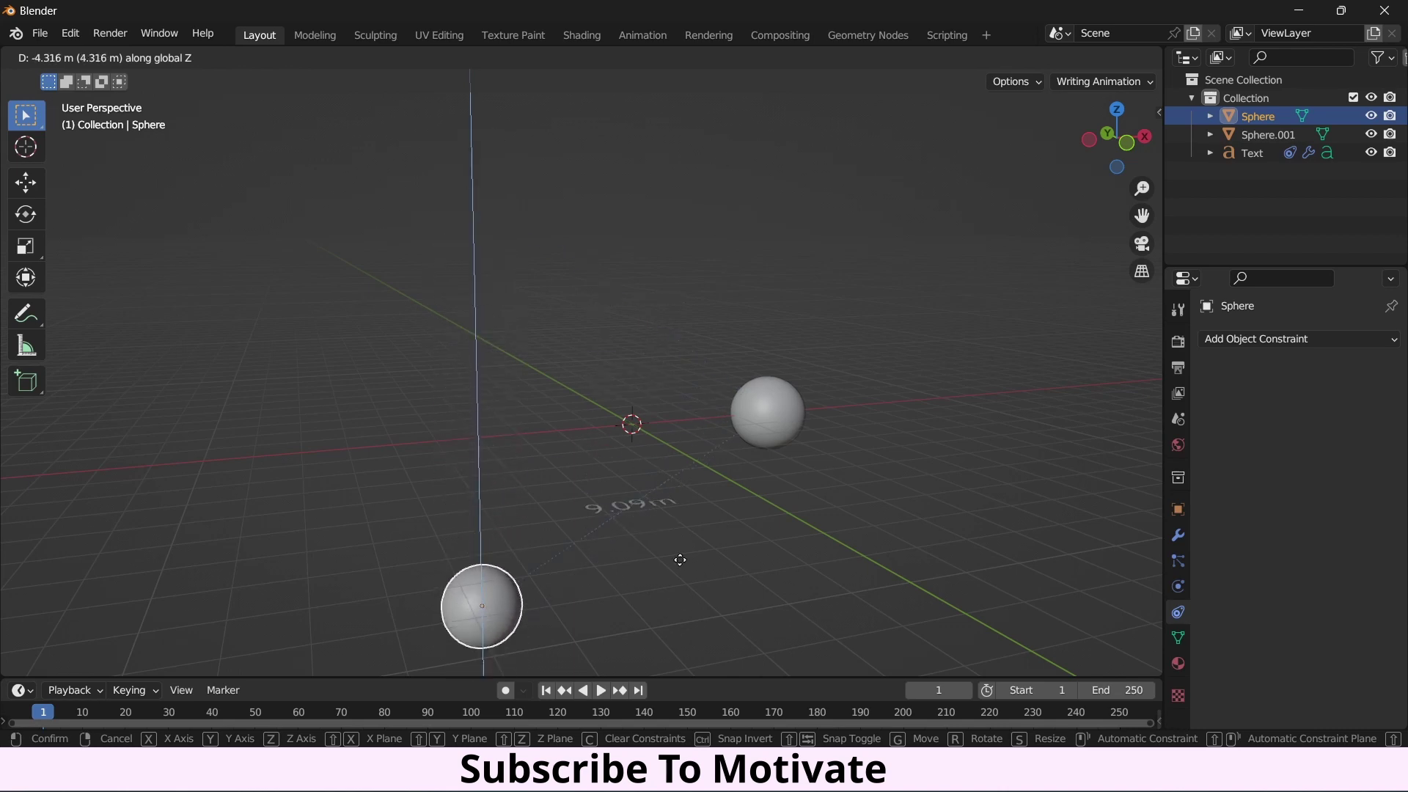
{"action": "left_click", "coordinate": [679, 345]}
In top view, try an up-left move (cancelled), then start moving the sphere down-left.
{"action": "key", "text": "KP_7"}
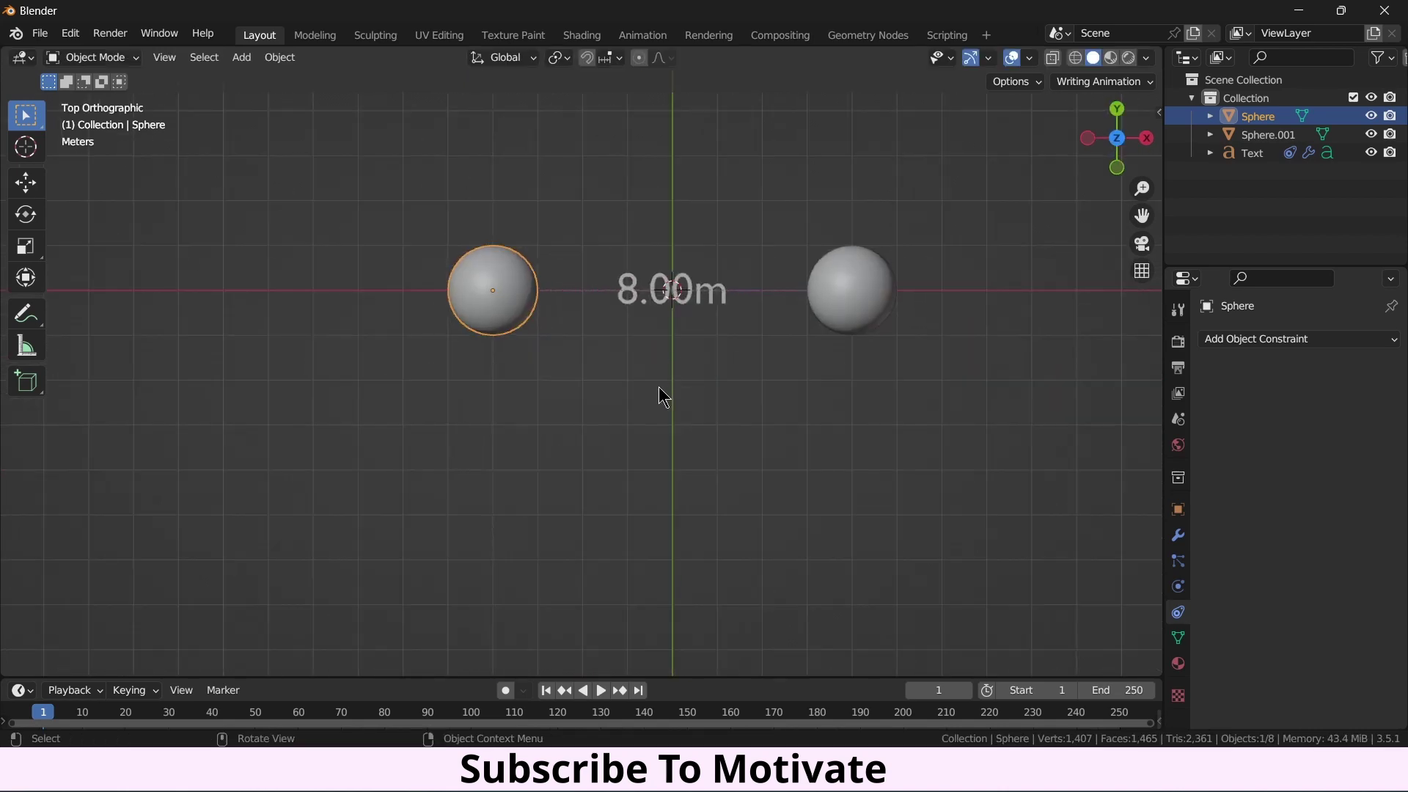
{"action": "scroll", "coordinate": [642, 352], "scroll_direction": "up", "scroll_amount": 2}
{"action": "scroll", "coordinate": [726, 433], "scroll_direction": "down", "scroll_amount": 2}
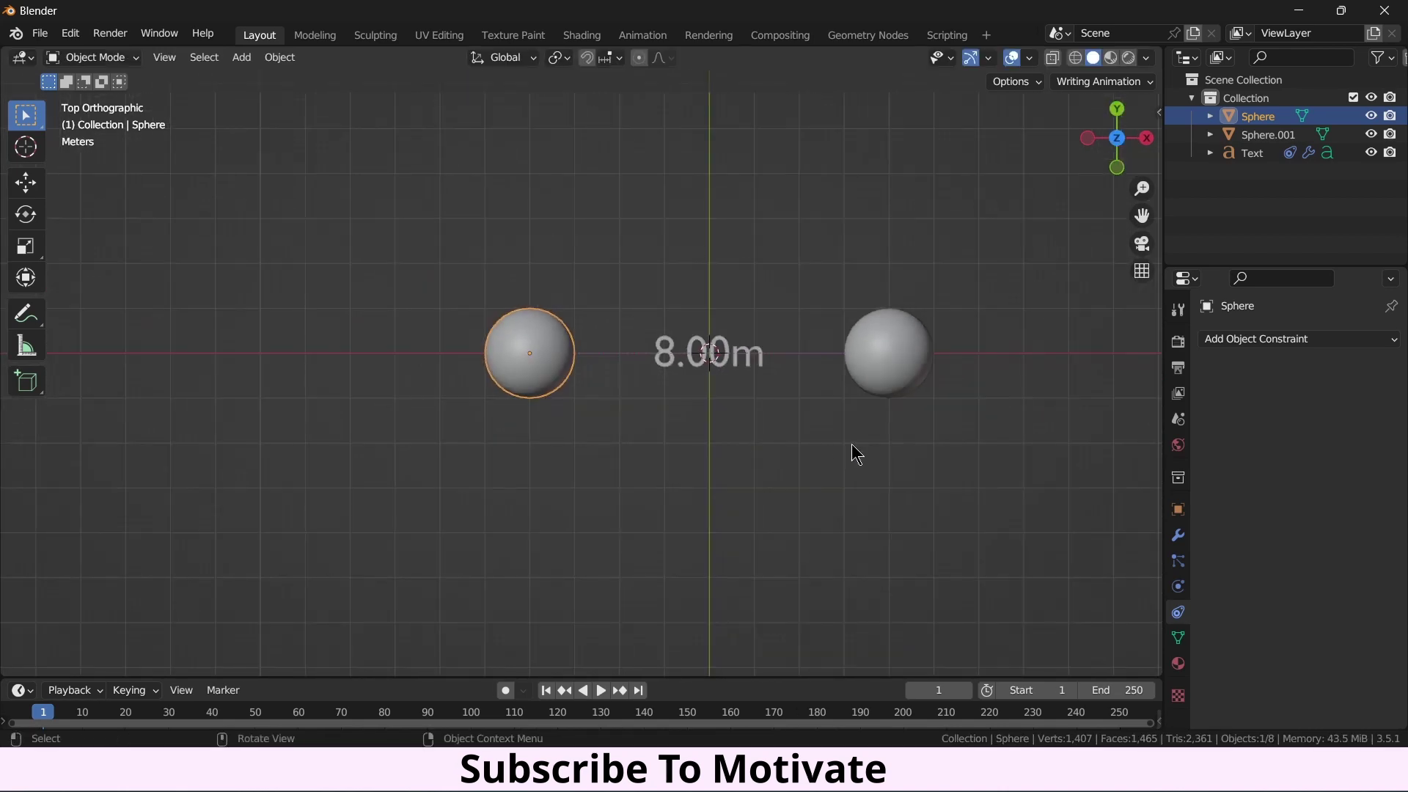
{"action": "middle_click_drag", "start_coordinate": [857, 455], "coordinate": [685, 418], "text": "shift"}
{"action": "scroll", "coordinate": [685, 418], "scroll_direction": "up", "scroll_amount": 4}
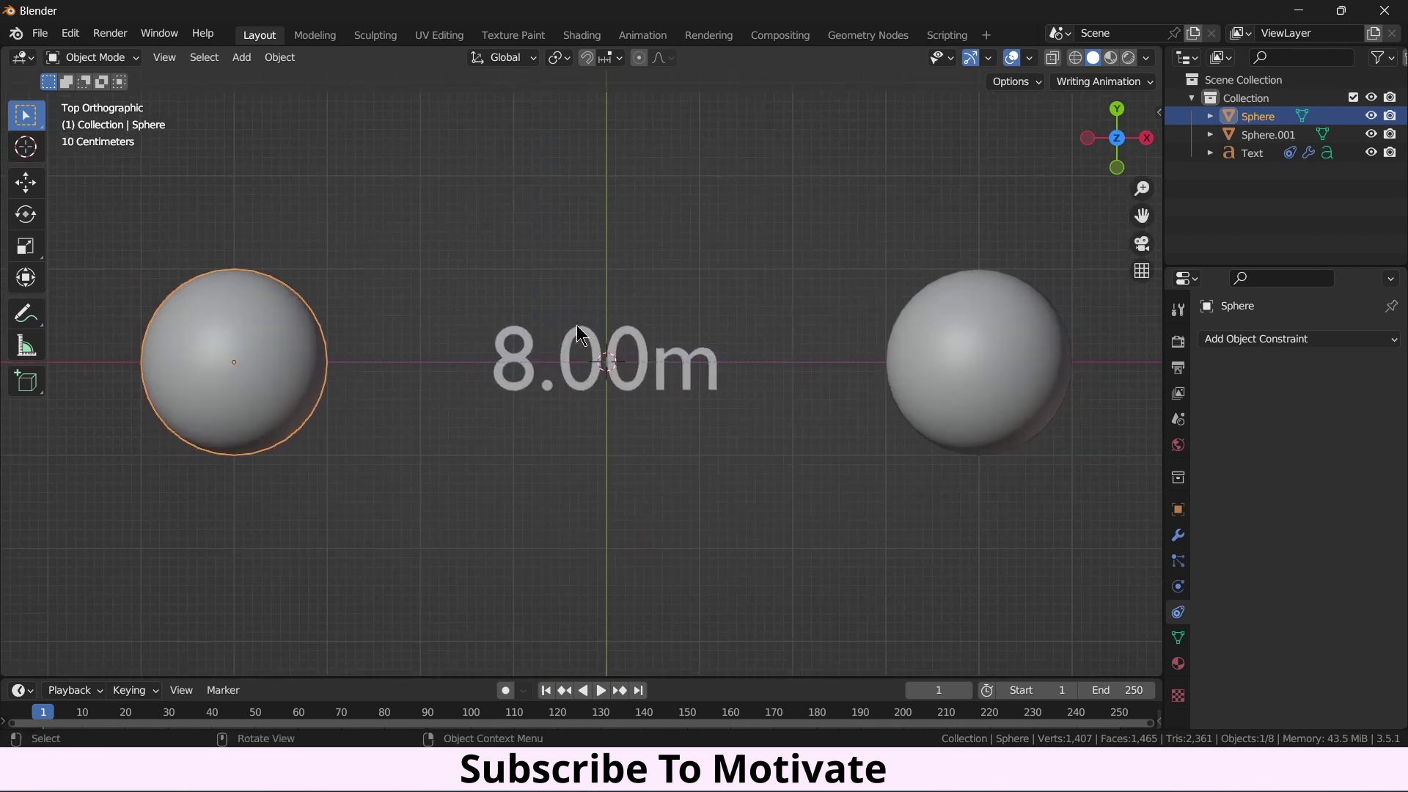
{"action": "scroll", "coordinate": [581, 343], "scroll_direction": "down", "scroll_amount": 1}
{"action": "middle_click_drag", "start_coordinate": [616, 350], "coordinate": [658, 359], "text": "shift"}
{"action": "key", "text": "g"}
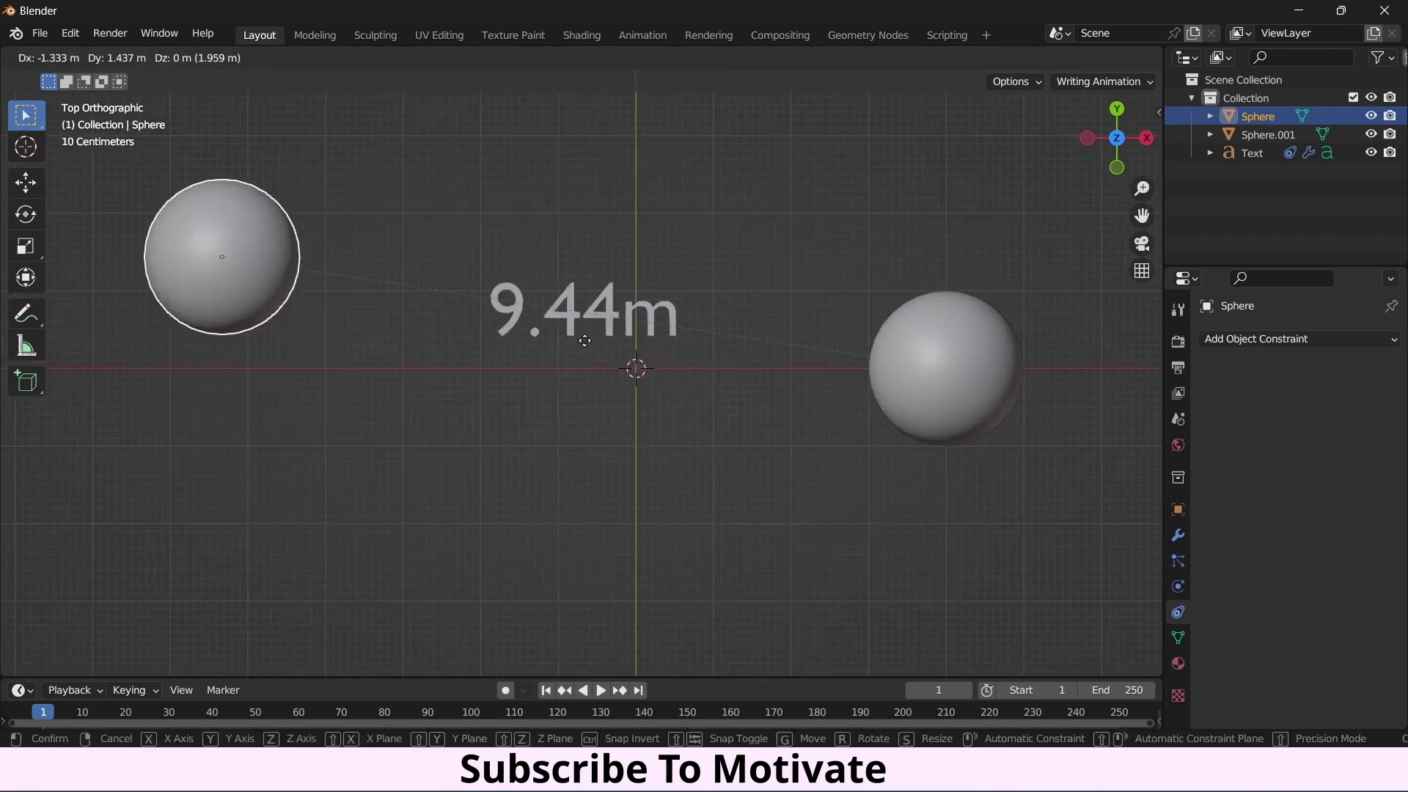
{"action": "right_click", "coordinate": [753, 474]}
{"action": "scroll", "coordinate": [758, 482], "scroll_direction": "down", "scroll_amount": 3}
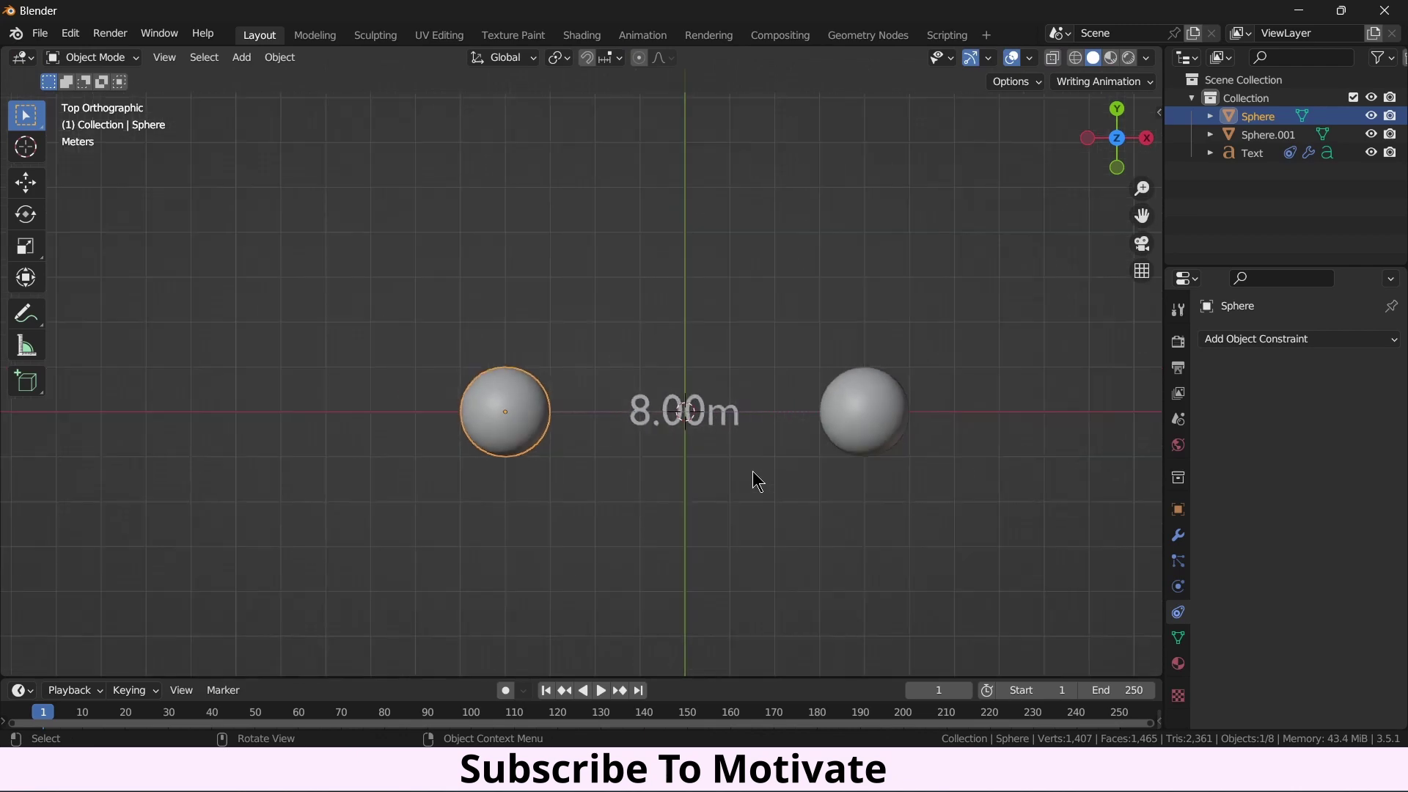
{"action": "middle_click_drag", "start_coordinate": [727, 499], "coordinate": [752, 434], "text": "shift"}
{"action": "key", "text": "g"}
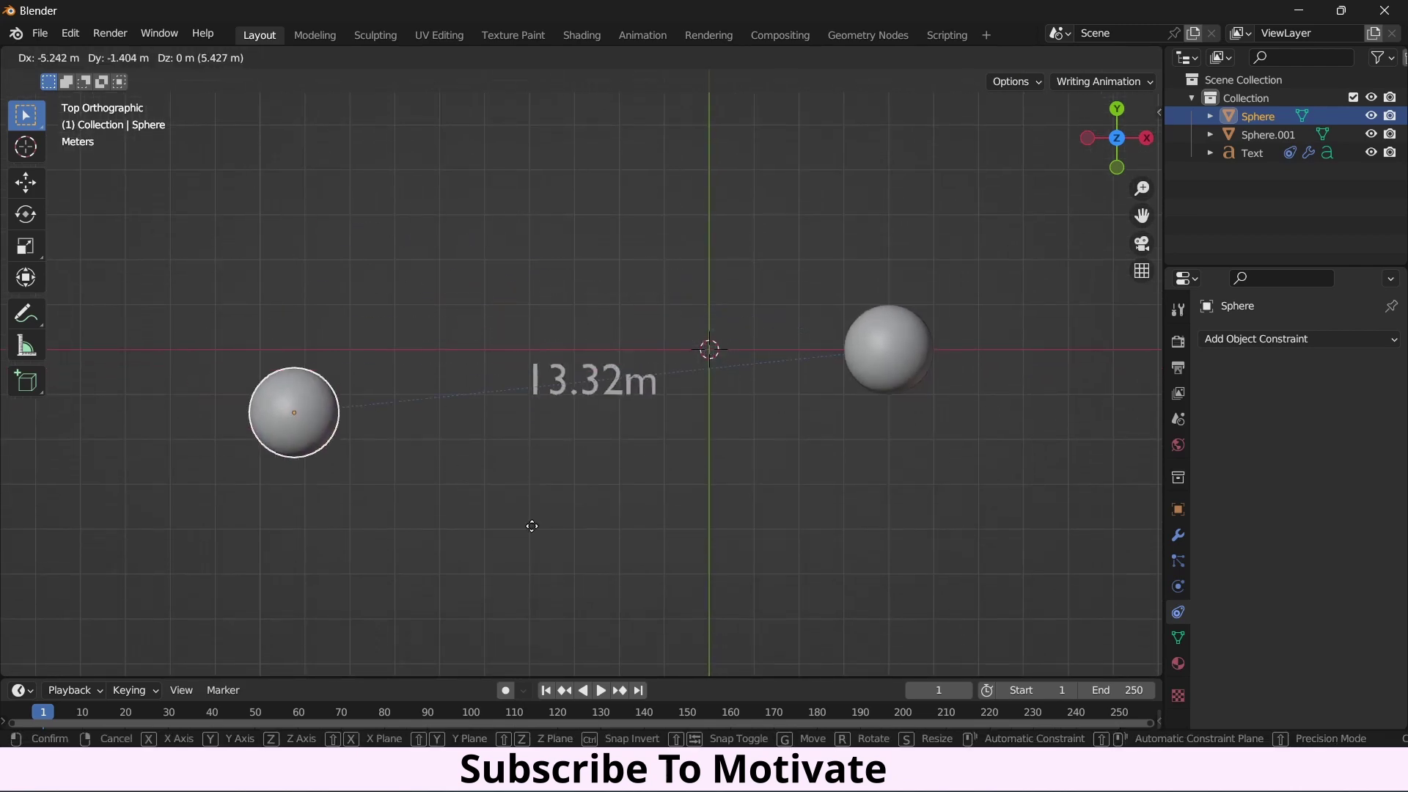